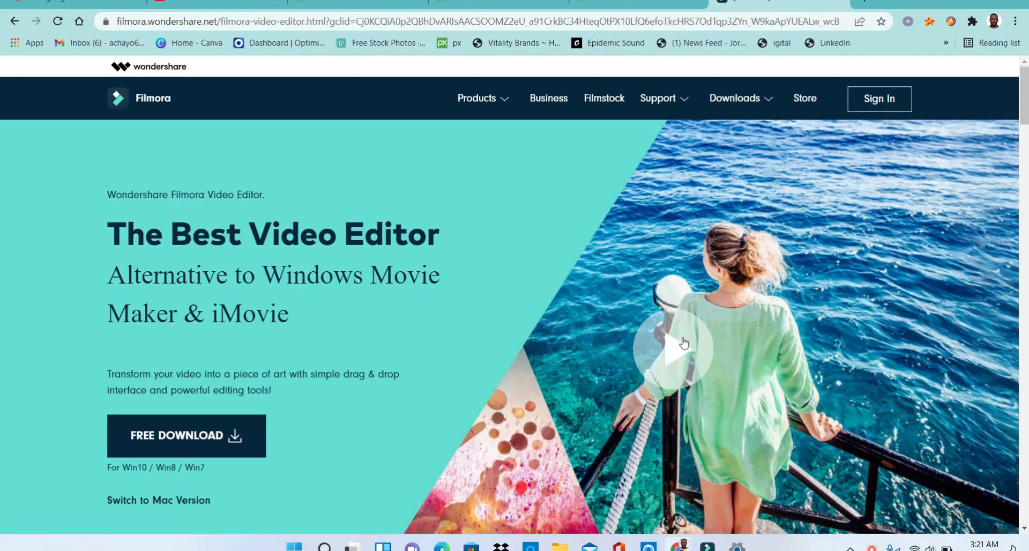
mouse_move(482, 97)
mouse_move(649, 102)
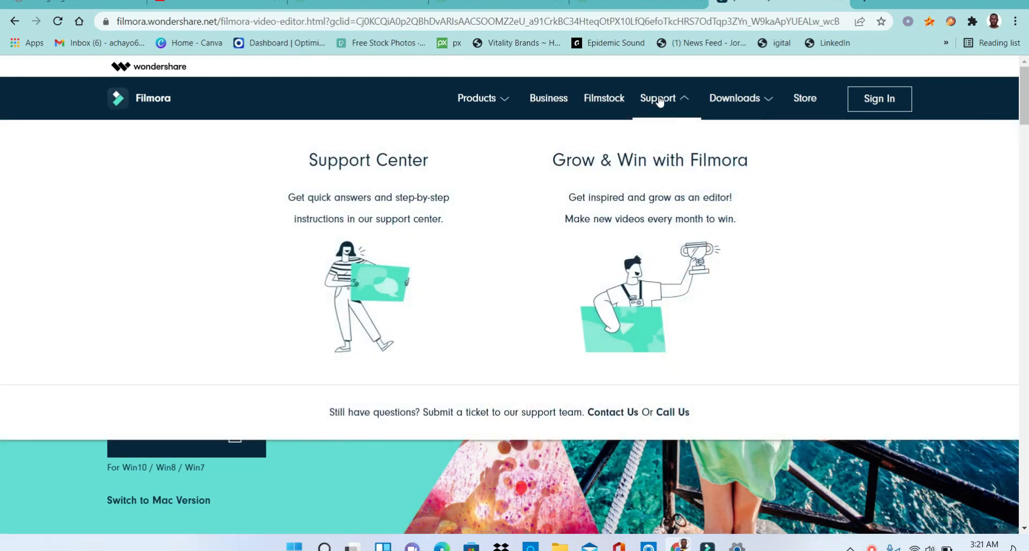
mouse_move(731, 104)
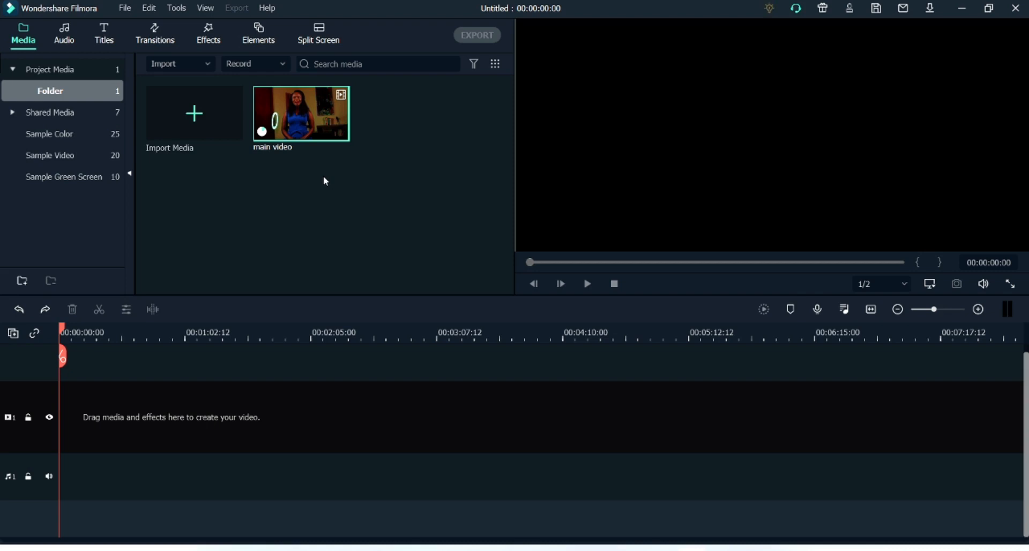
Place the main video clip at the start of the first video track and scrub the playhead through it.
drag(306, 120, 78, 418)
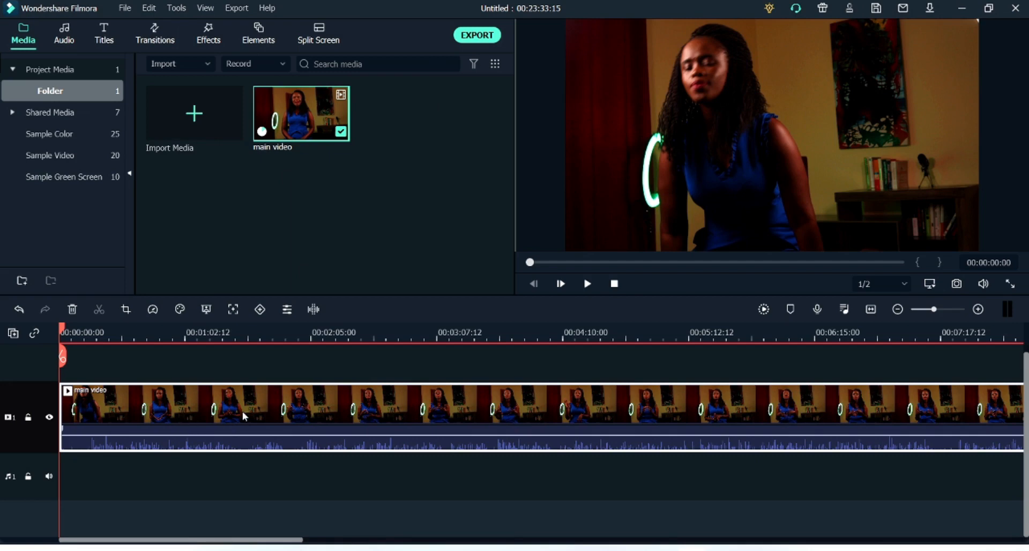
click(395, 336)
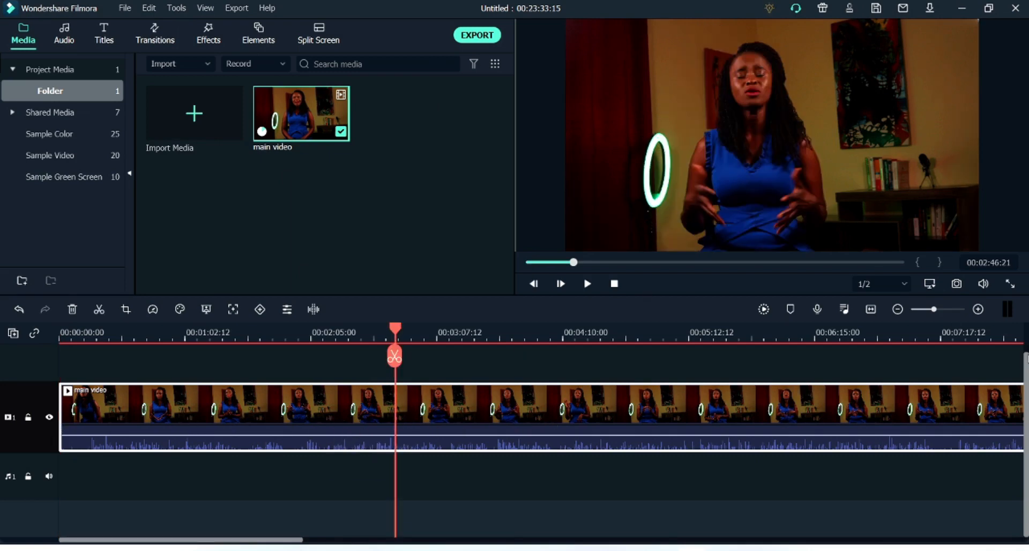
drag(395, 356, 236, 382)
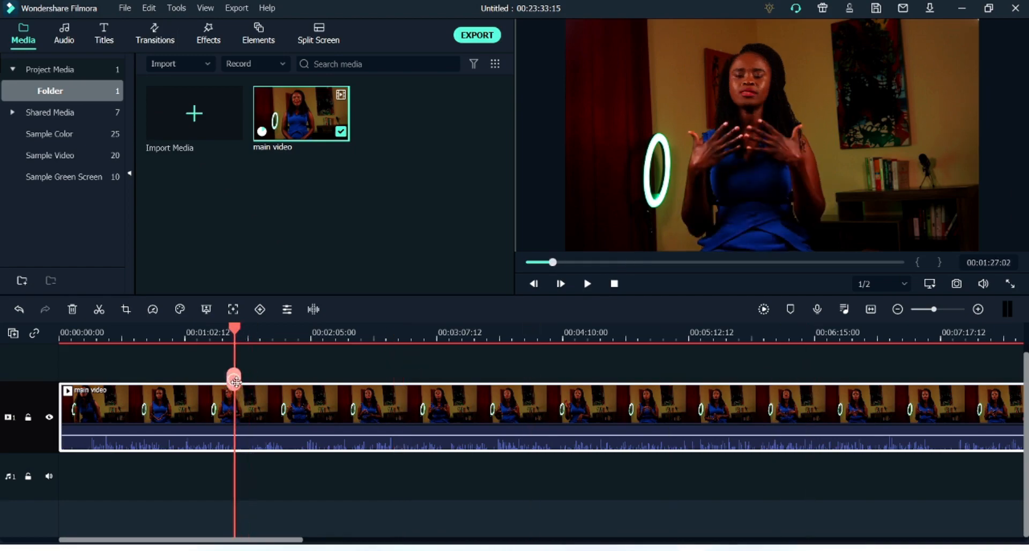
drag(236, 384, 575, 385)
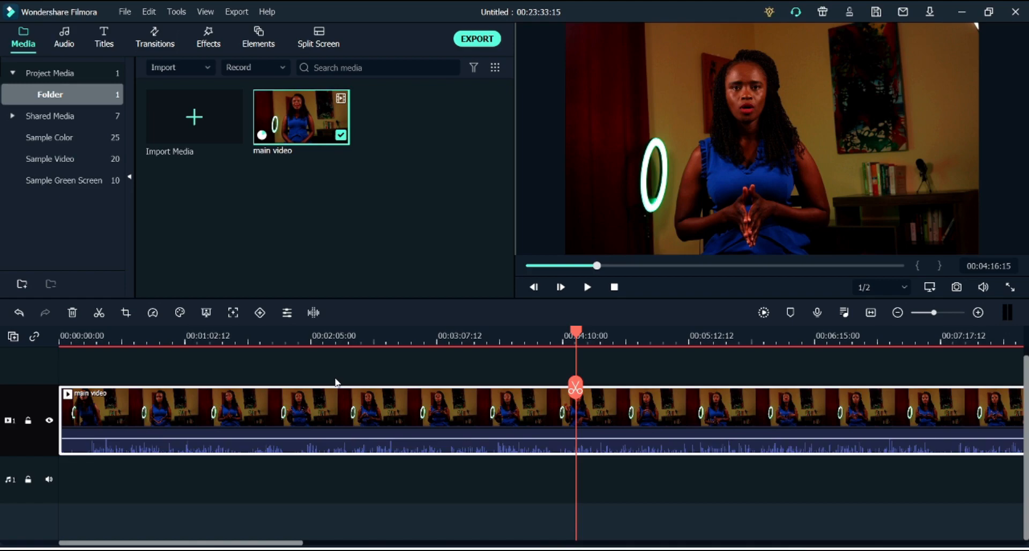
Open the color settings of the main video clip and expand its Tone controls.
double_click(248, 413)
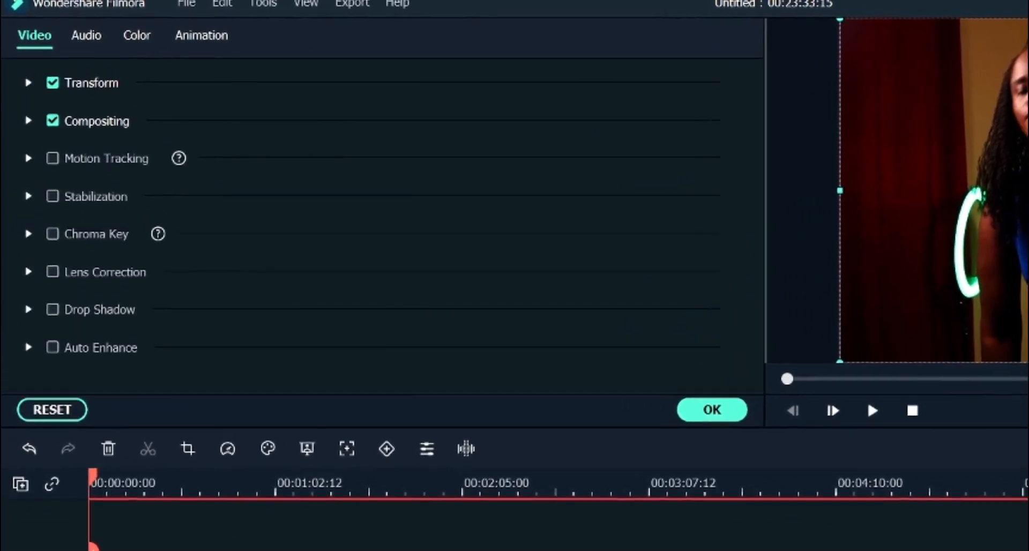
click(183, 58)
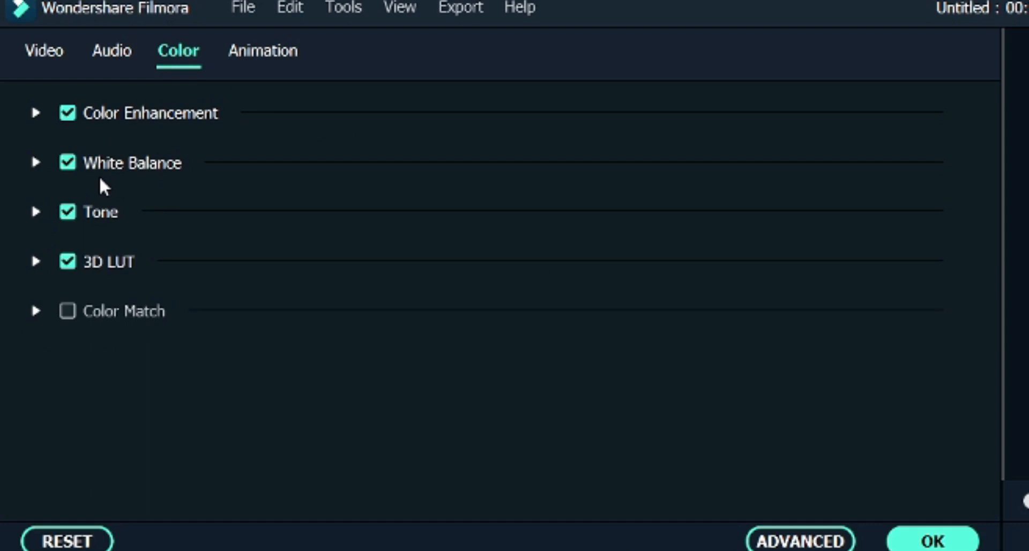
click(36, 213)
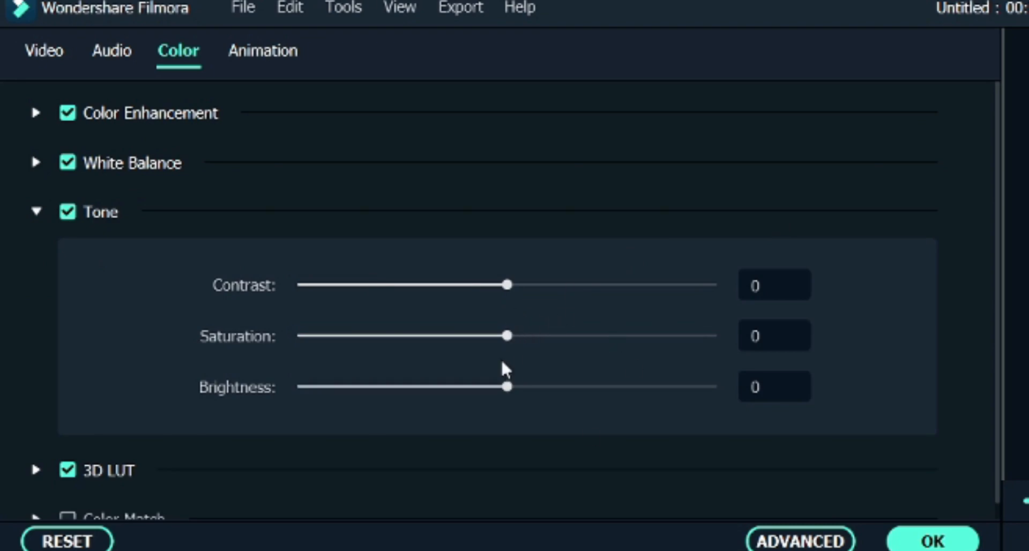
Try Tone values of contrast -83, saturation -53 and brightness -14 on the main video clip, and reset them.
mouse_move(505, 387)
mouse_down()
mouse_move(532, 387)
mouse_move(506, 387)
mouse_up()
drag(502, 336, 506, 335)
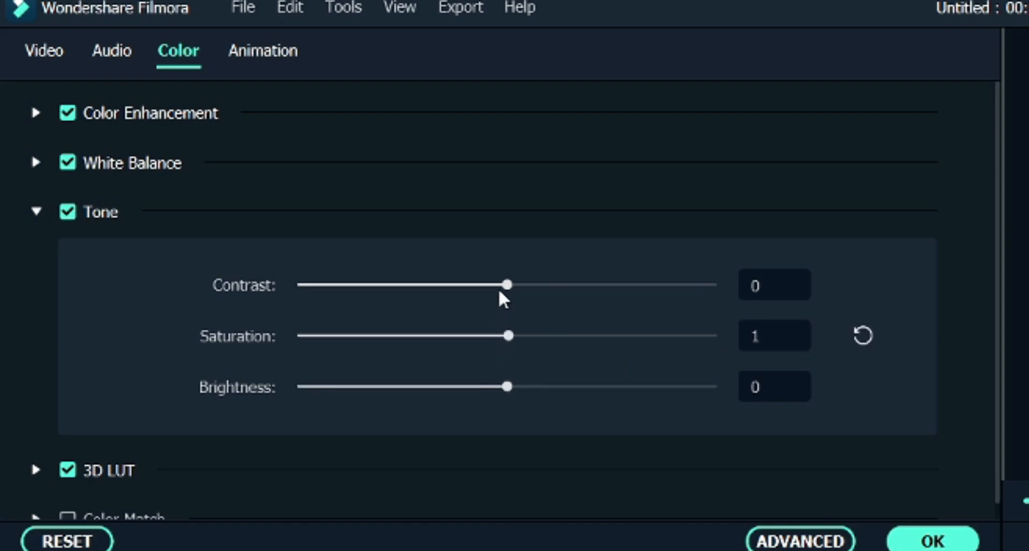
mouse_move(506, 387)
mouse_down()
mouse_move(545, 395)
mouse_move(498, 378)
mouse_up()
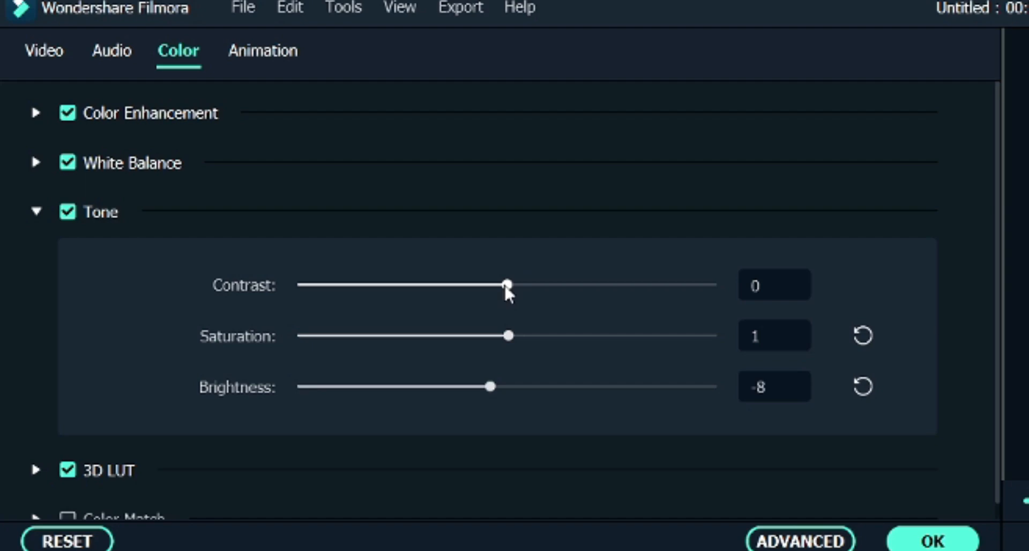
drag(505, 288, 337, 289)
drag(509, 336, 412, 363)
mouse_move(491, 390)
mouse_down()
mouse_move(577, 388)
mouse_move(400, 389)
mouse_move(480, 388)
mouse_up()
click(401, 342)
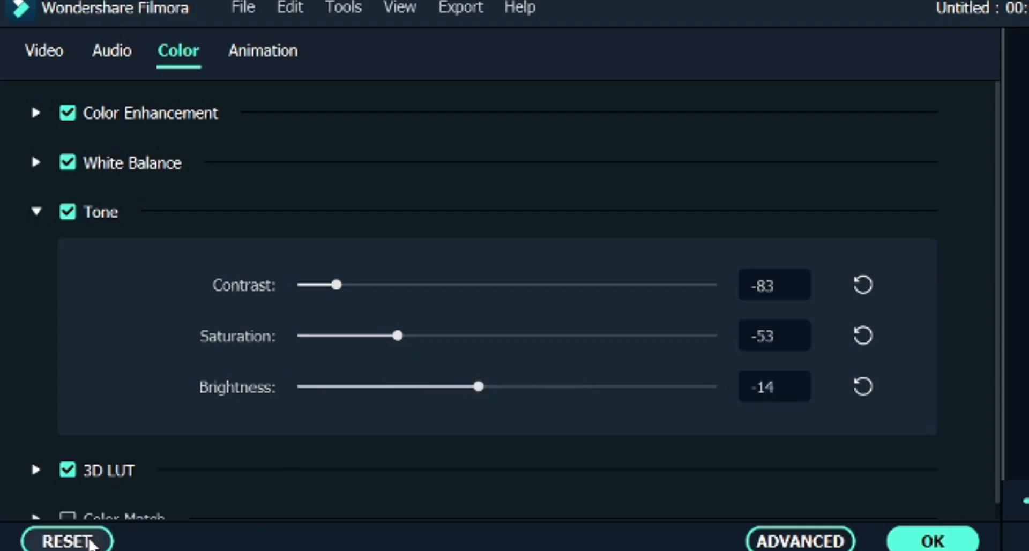
click(75, 542)
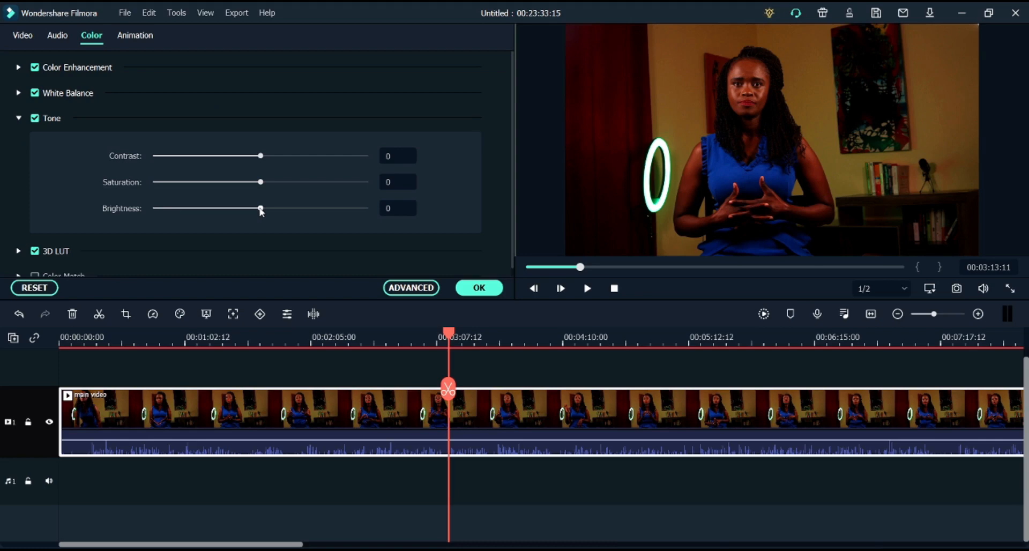
Set the main video clip's Tone to contrast 45, saturation 43 and brightness 27.
drag(262, 211, 298, 182)
drag(260, 155, 289, 209)
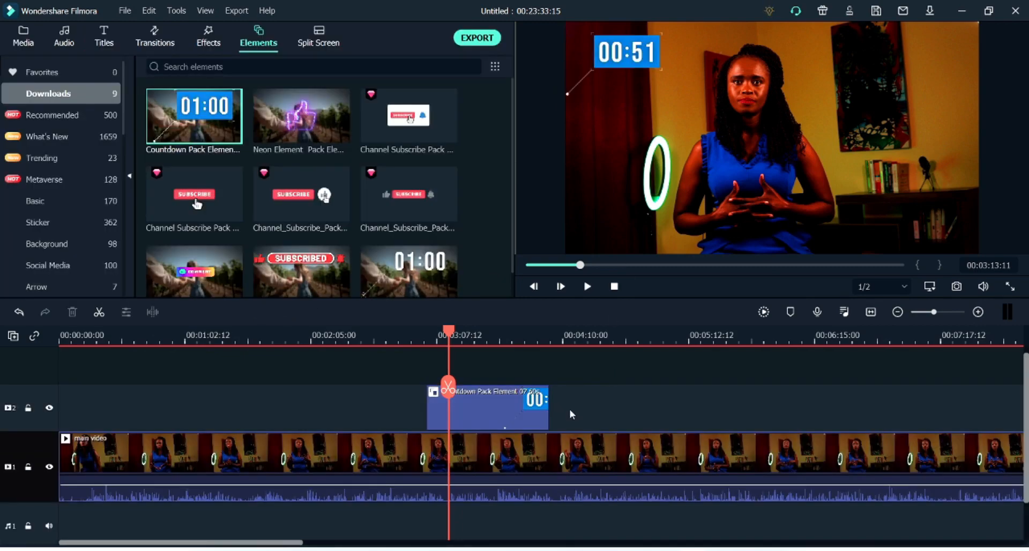
Scale the countdown element down in two passes, keeping it anchored in the upper-left corner of the video frame.
click(629, 68)
drag(662, 94, 633, 77)
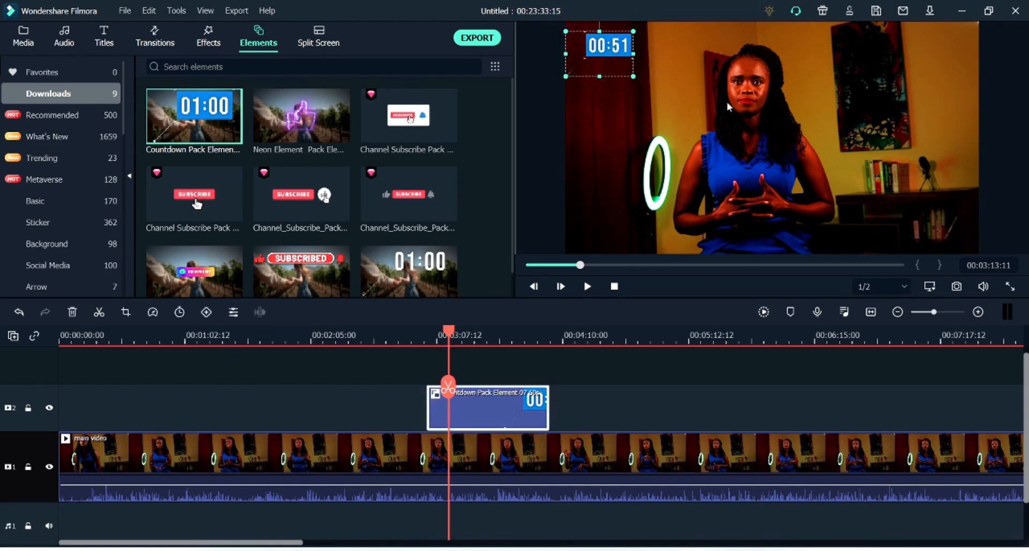
drag(634, 78, 615, 64)
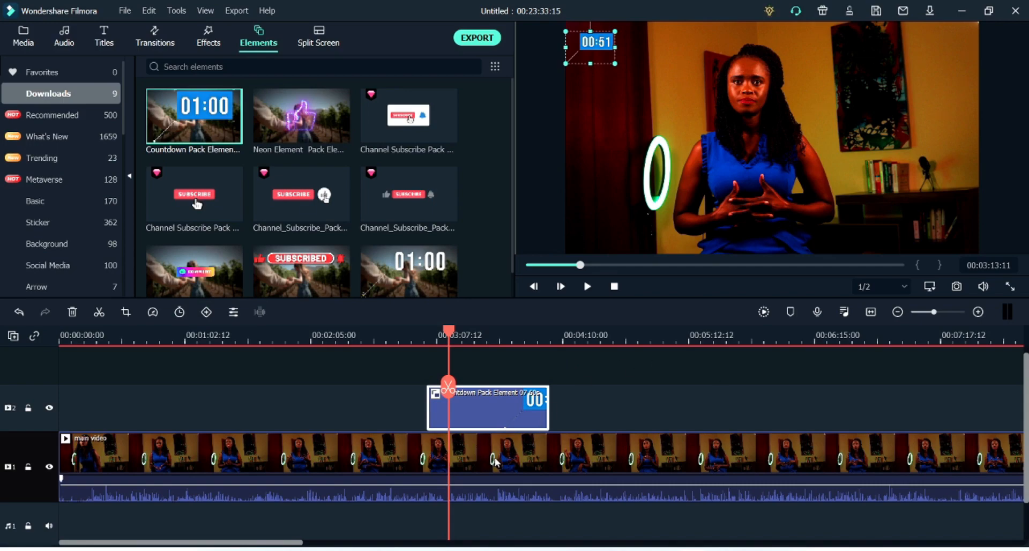
Crop the main video clip to 3340 x 1879 at a 16:9 ratio, trimming the left and bottom edges of the frame.
click(509, 467)
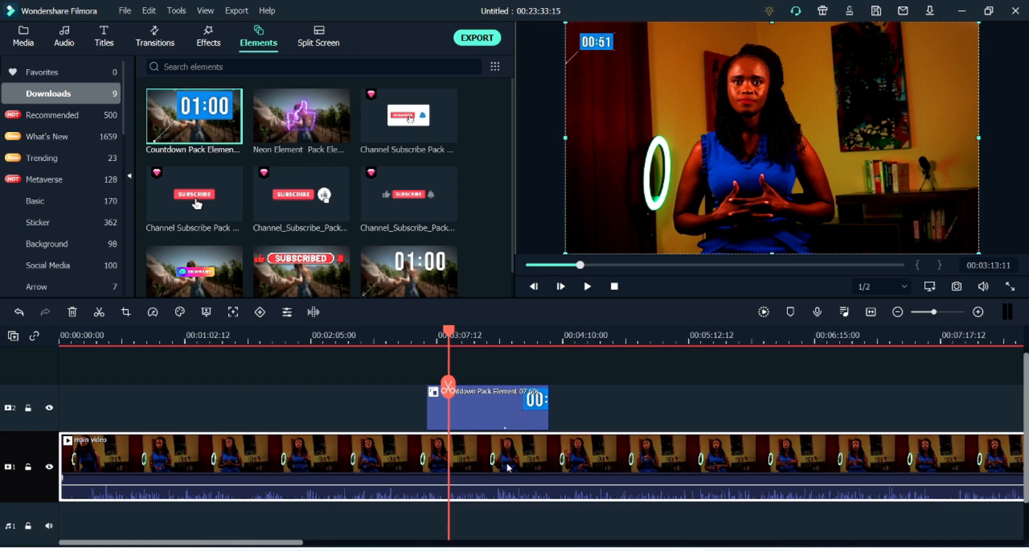
double_click(508, 467)
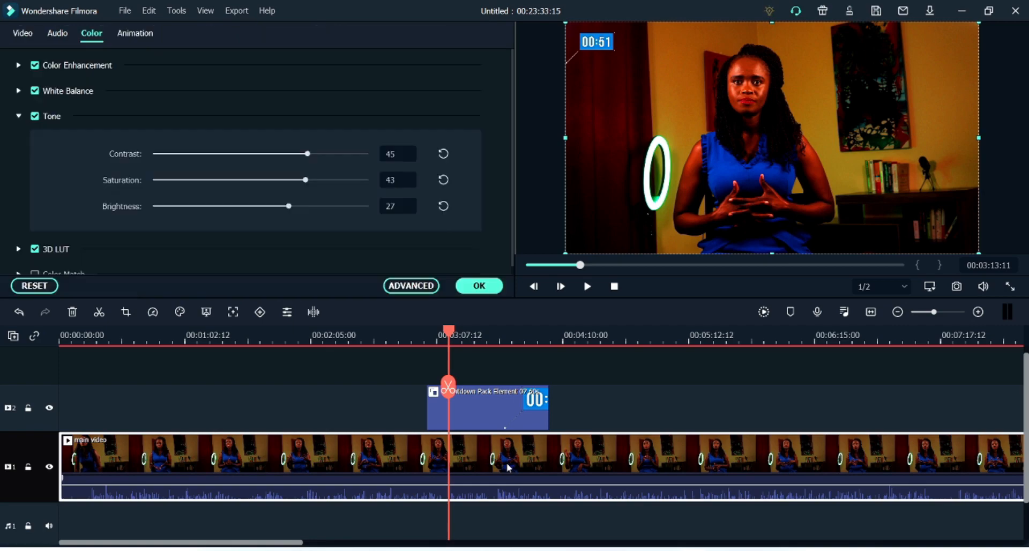
click(126, 313)
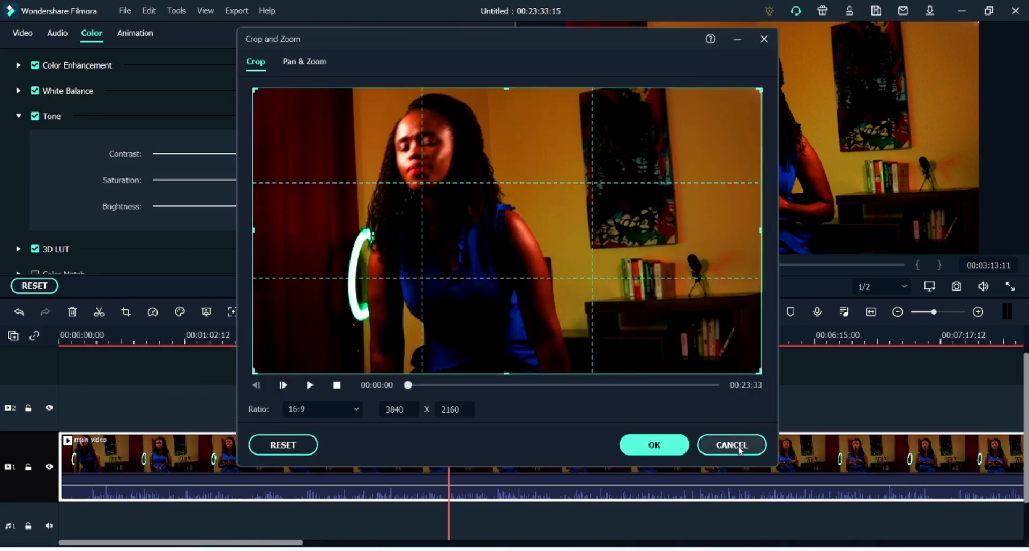
click(730, 444)
drag(453, 384, 462, 386)
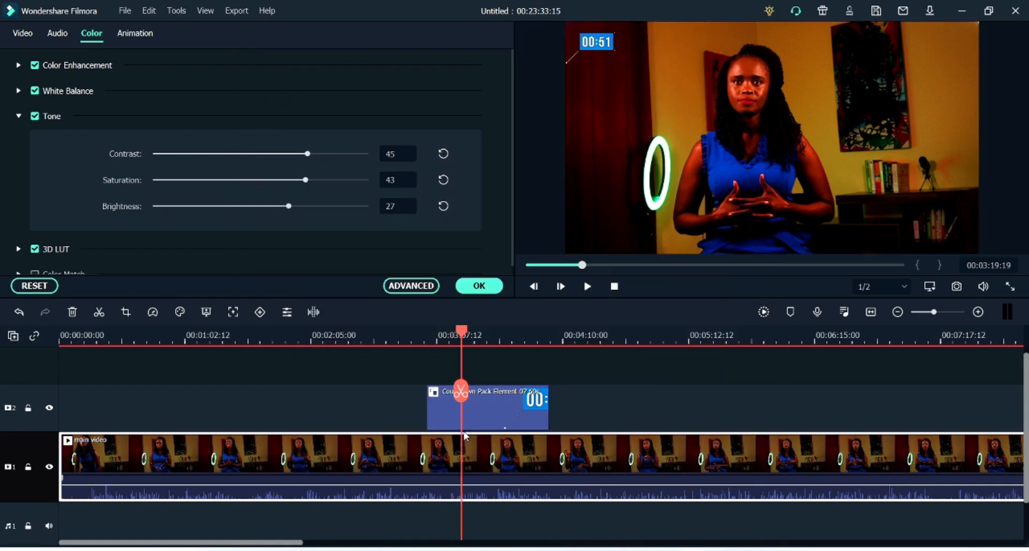
click(127, 316)
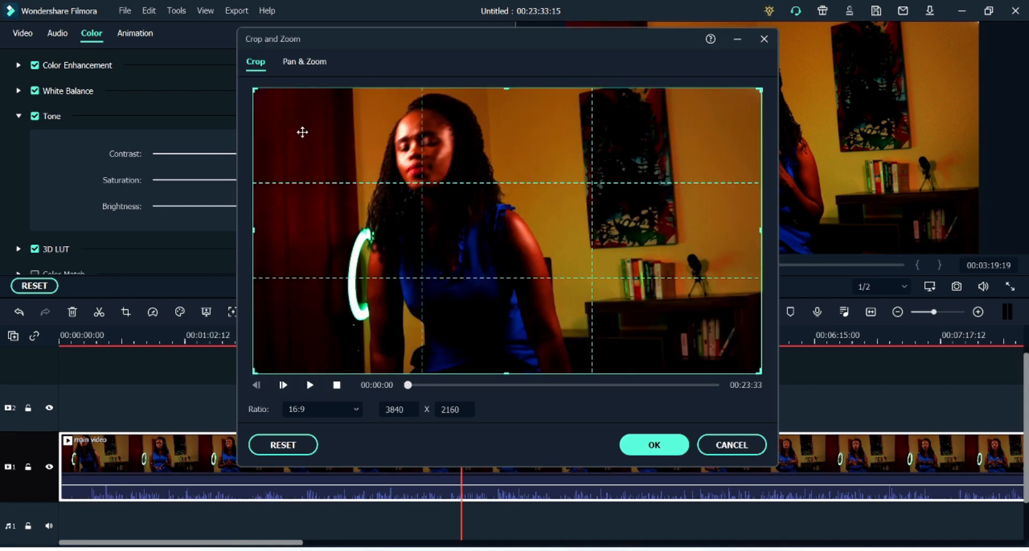
drag(257, 227, 320, 248)
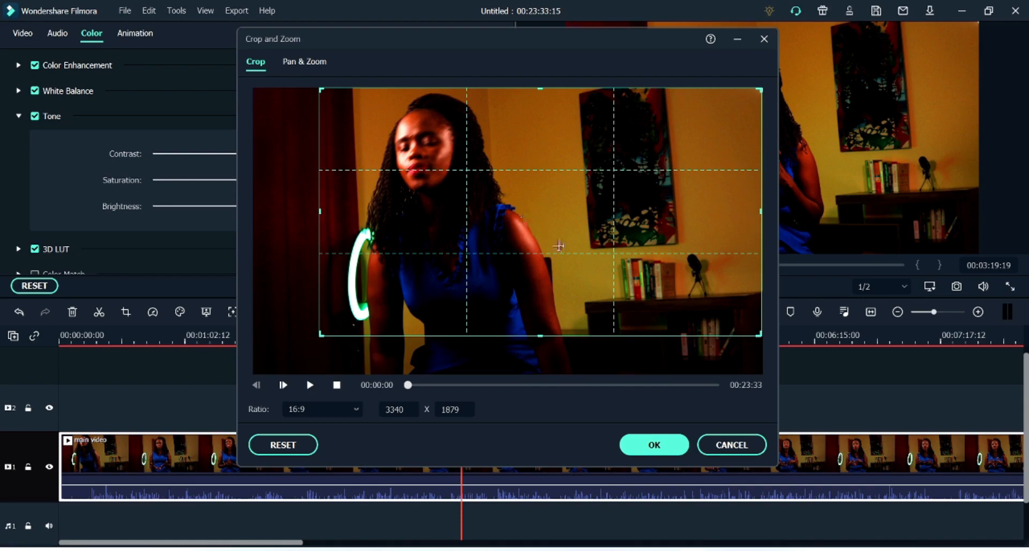
click(658, 448)
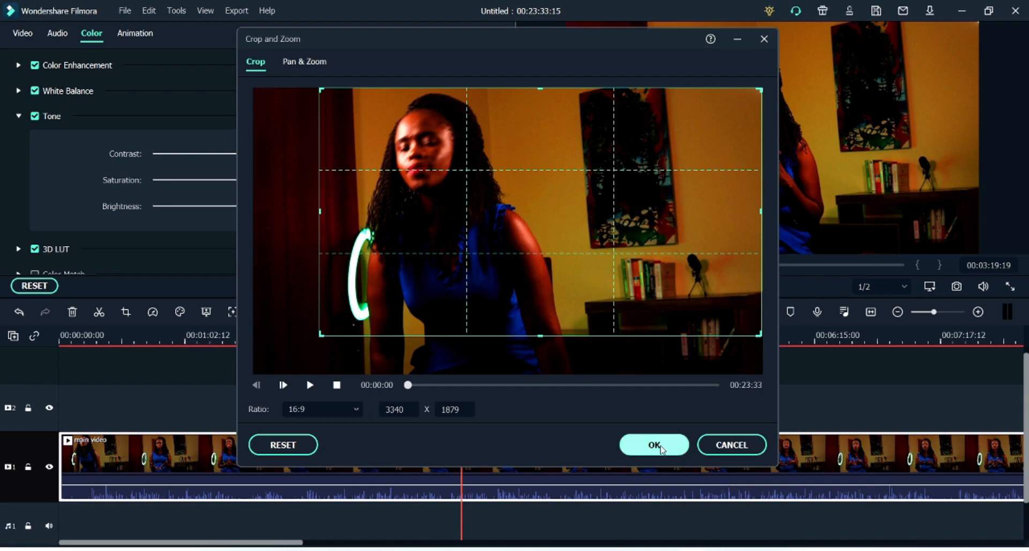
Delete the countdown element from the second video track, check the cropped video at several points, and close the clip settings.
click(495, 402)
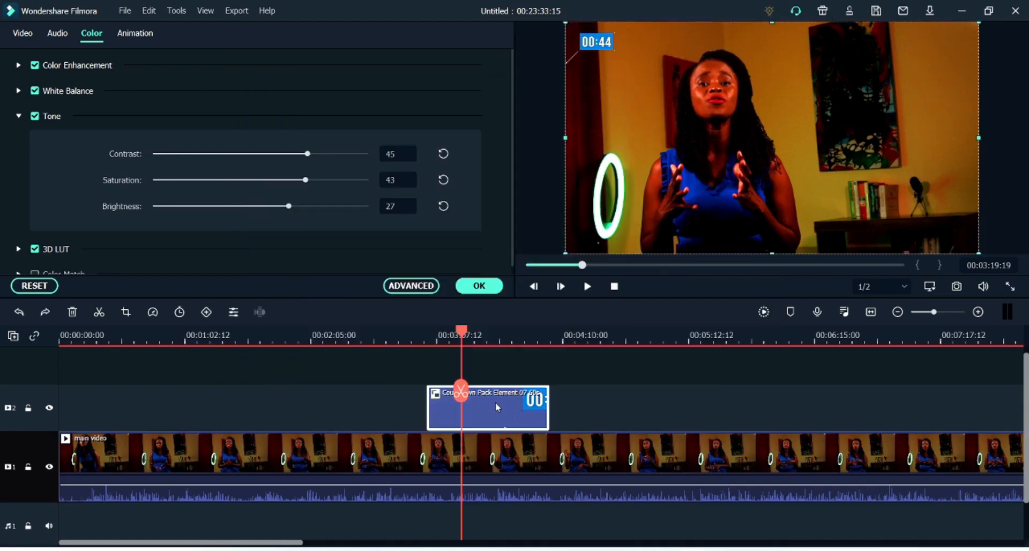
key(Delete)
drag(428, 392, 56, 395)
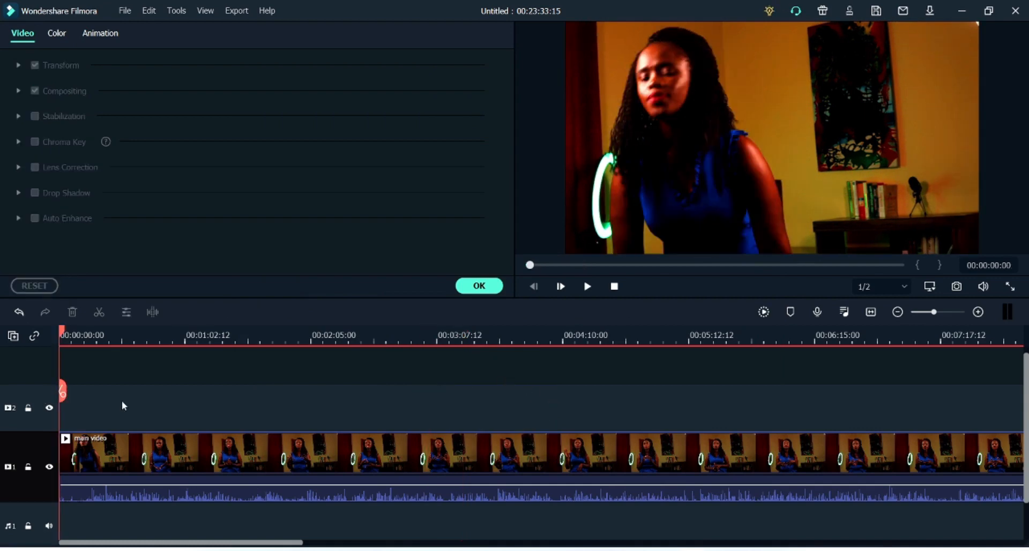
click(260, 342)
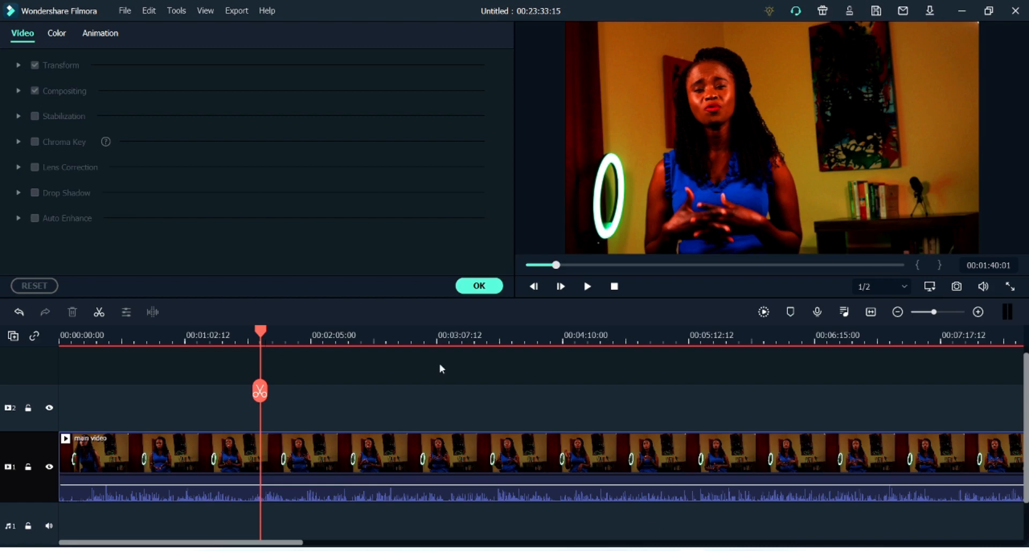
click(480, 287)
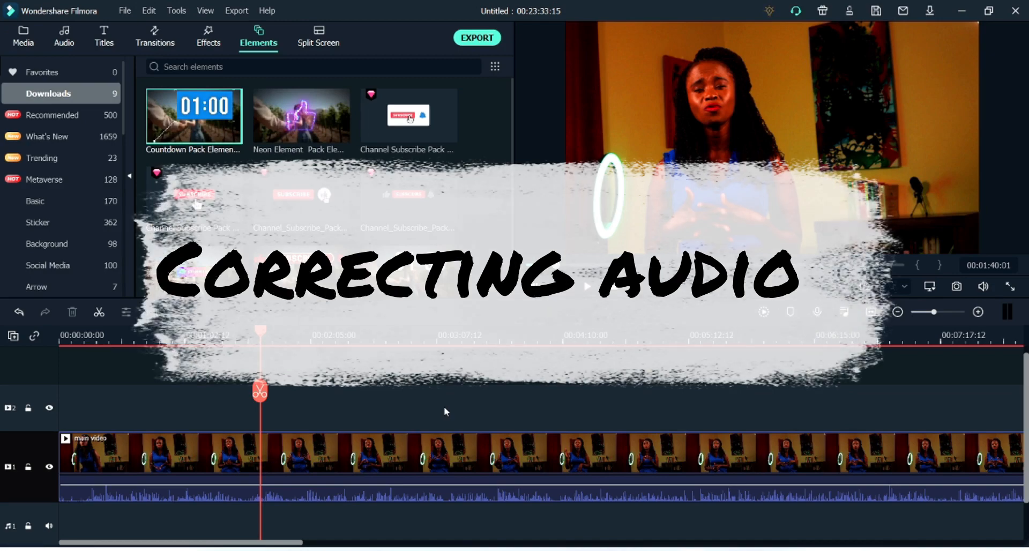
Examine the main video clip's audio settings, including the equalizer presets, background noise removal, ducking and auto normalization.
double_click(452, 458)
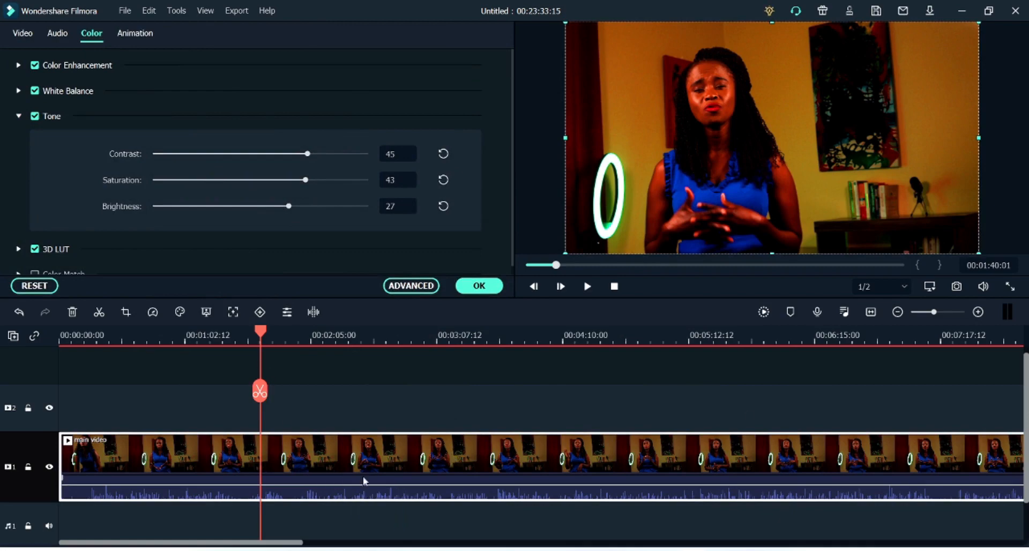
click(58, 33)
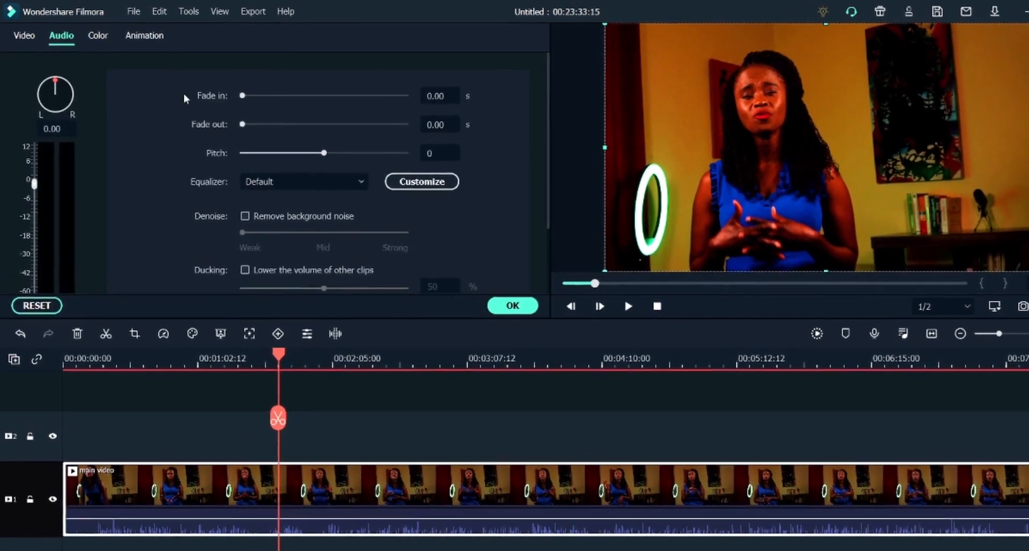
scroll(183, 93, down, 3)
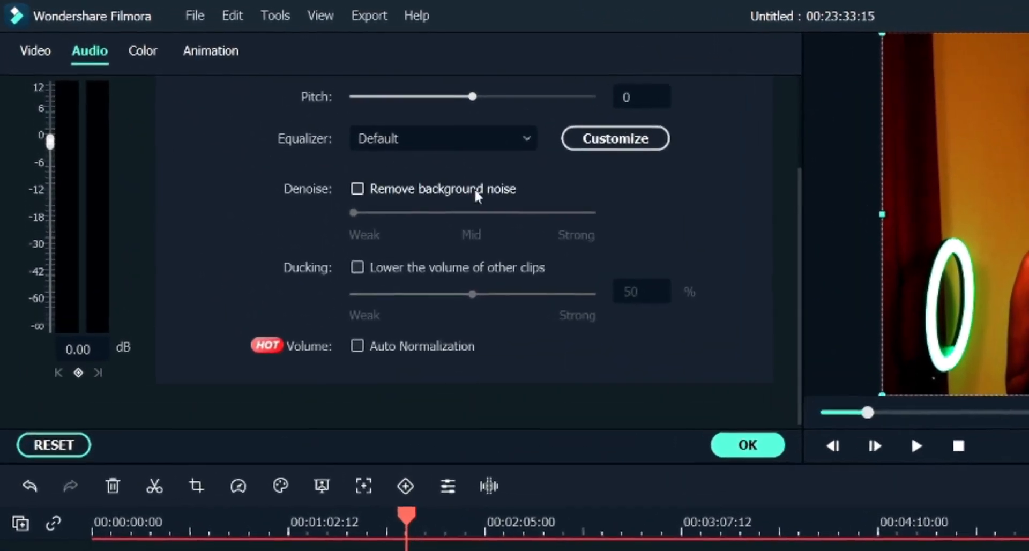
click(524, 139)
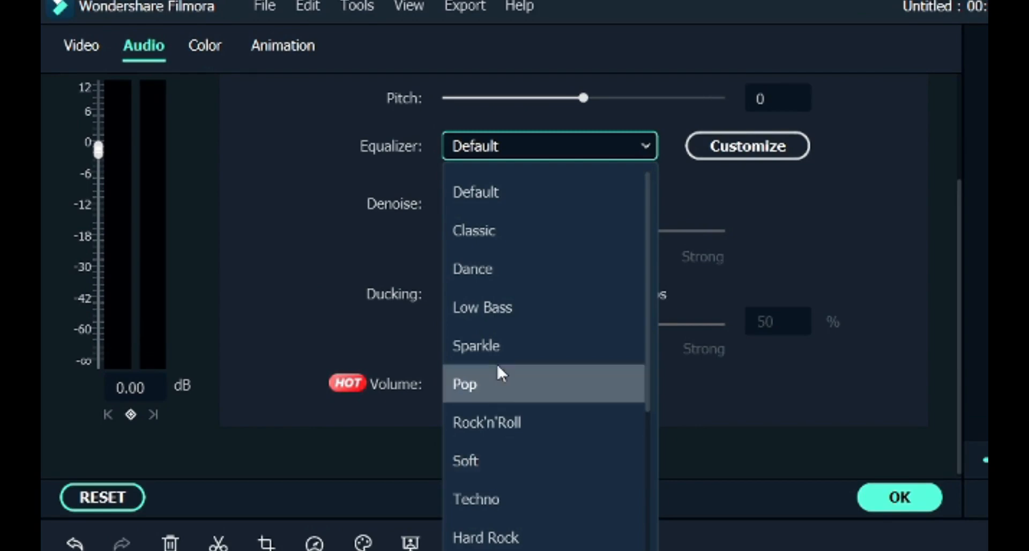
scroll(551, 423, down, 2)
scroll(560, 436, up, 2)
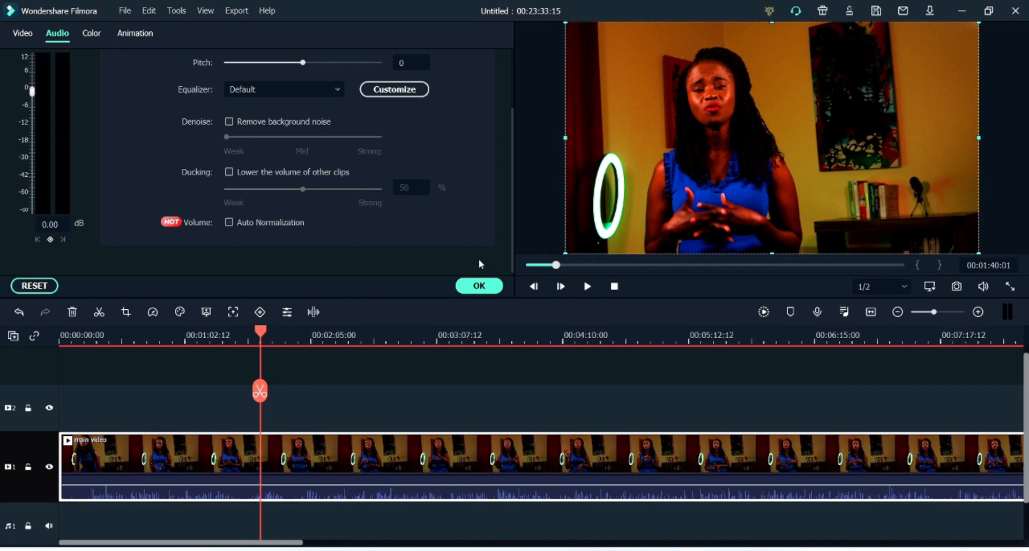
click(479, 286)
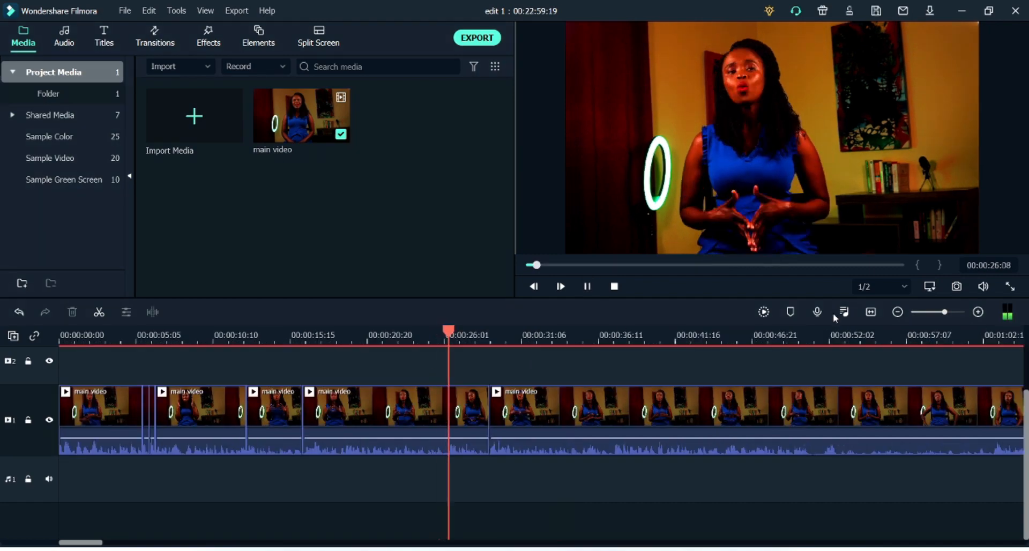
Pause and resume playback of the cut video to review it near the 28-second mark.
click(587, 288)
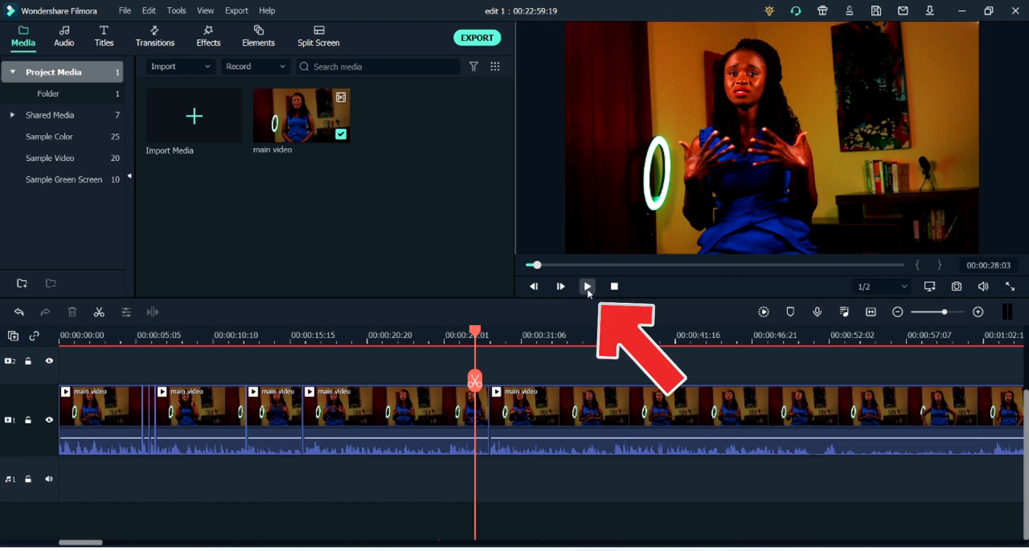
click(588, 288)
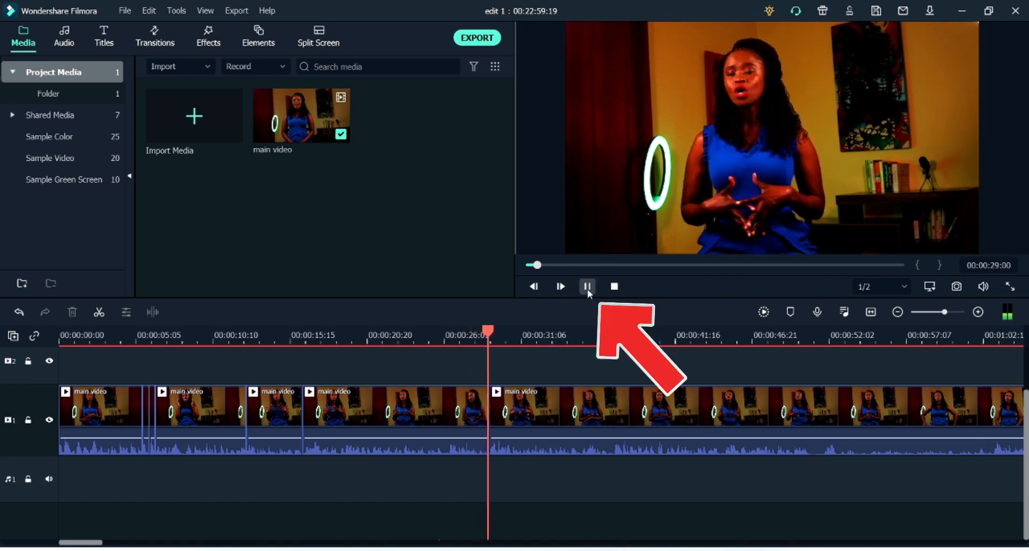
Play the footage to about the 36-second mark, pause it there and enlarge the timeline scale for finer cutting.
click(587, 288)
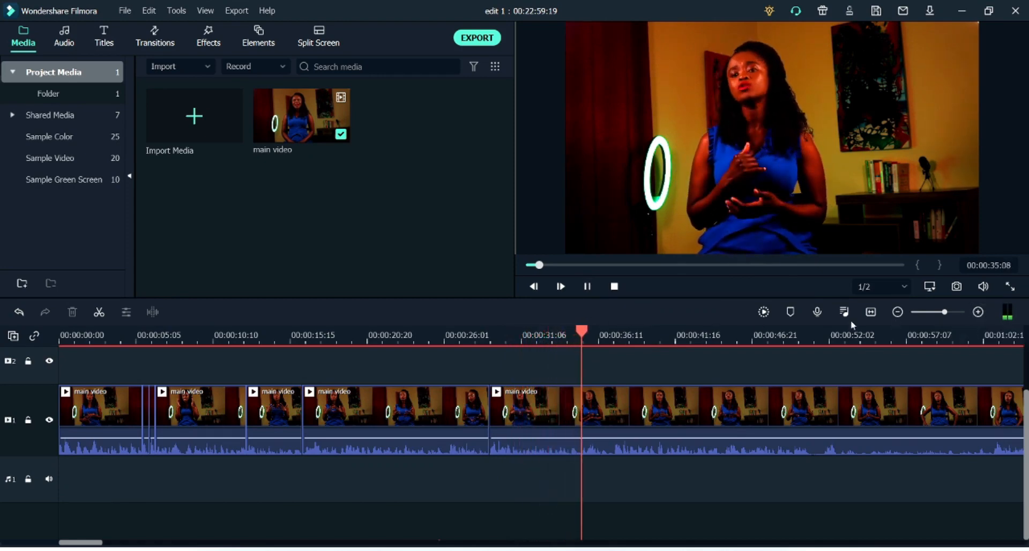
click(587, 286)
drag(624, 381, 596, 381)
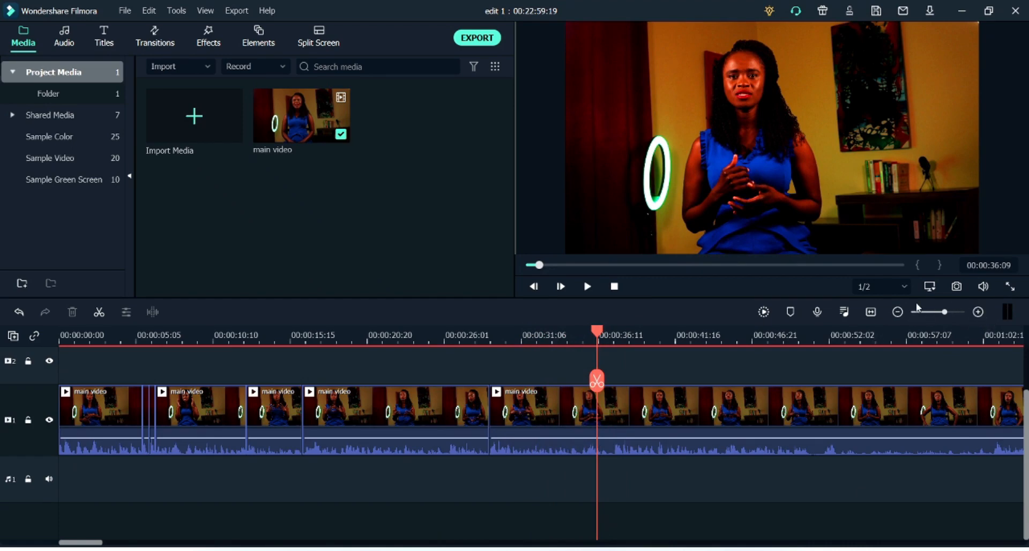
click(976, 312)
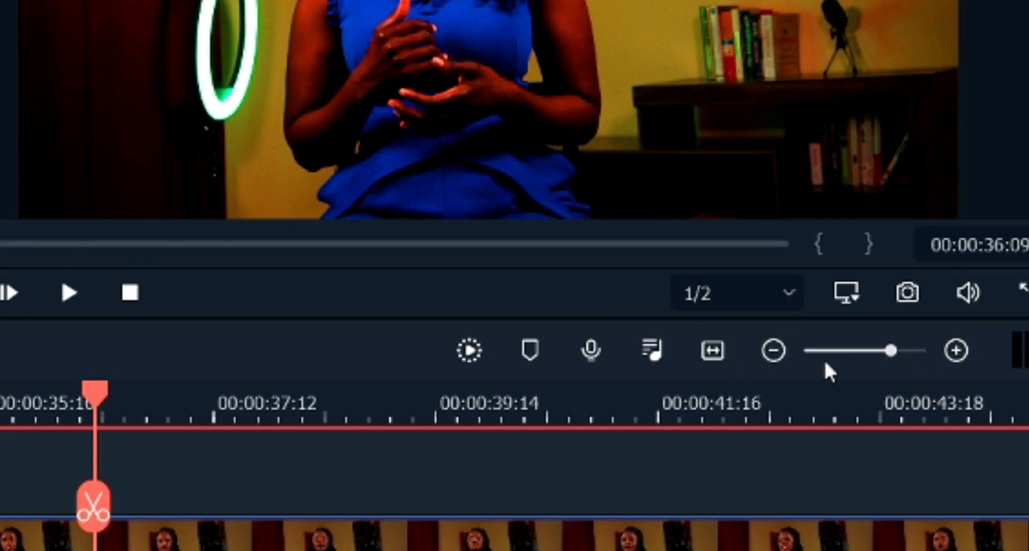
click(954, 351)
click(774, 351)
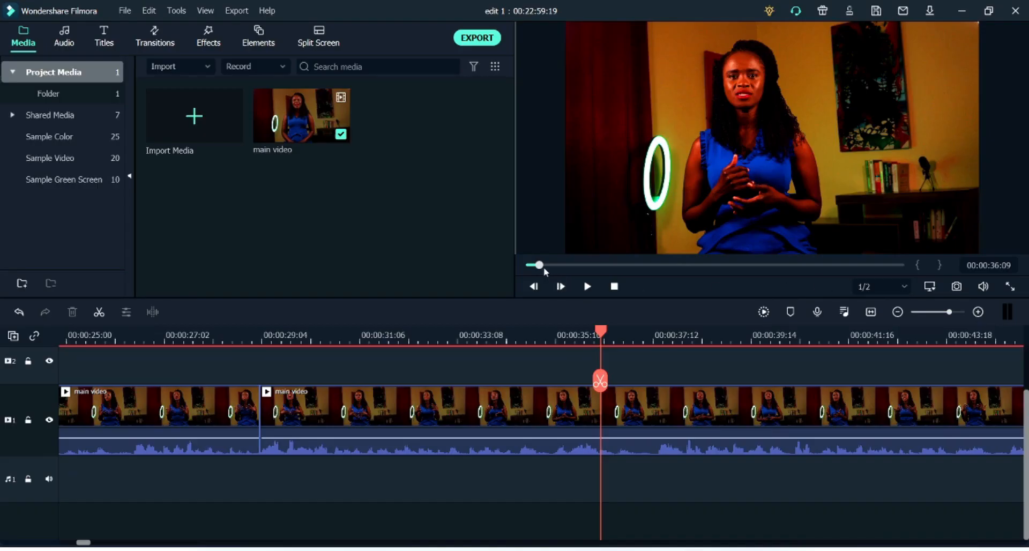
Scrub the footage from the beginning through the 16- to 18-second area, and play on to about 37 seconds.
drag(543, 266, 519, 265)
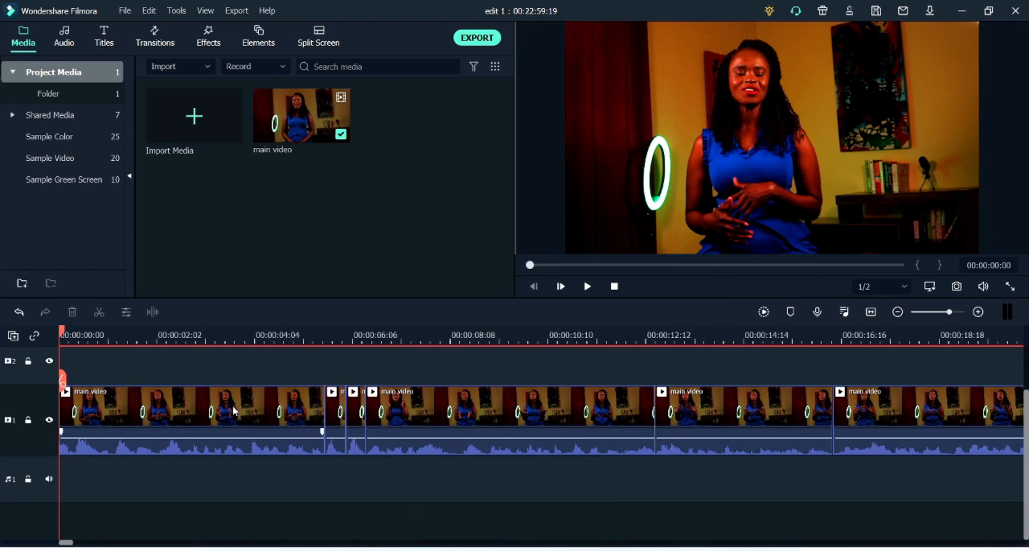
click(828, 339)
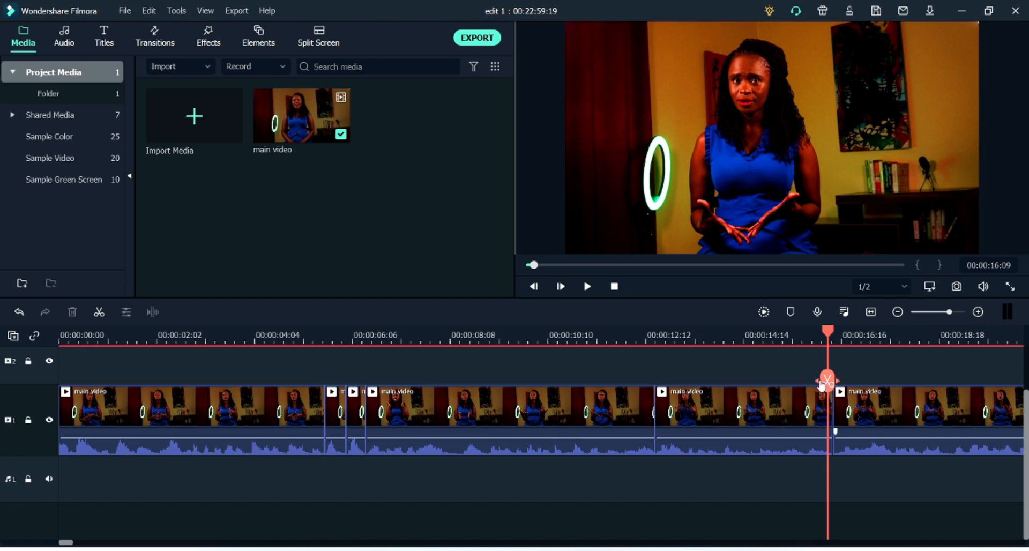
drag(825, 383, 915, 377)
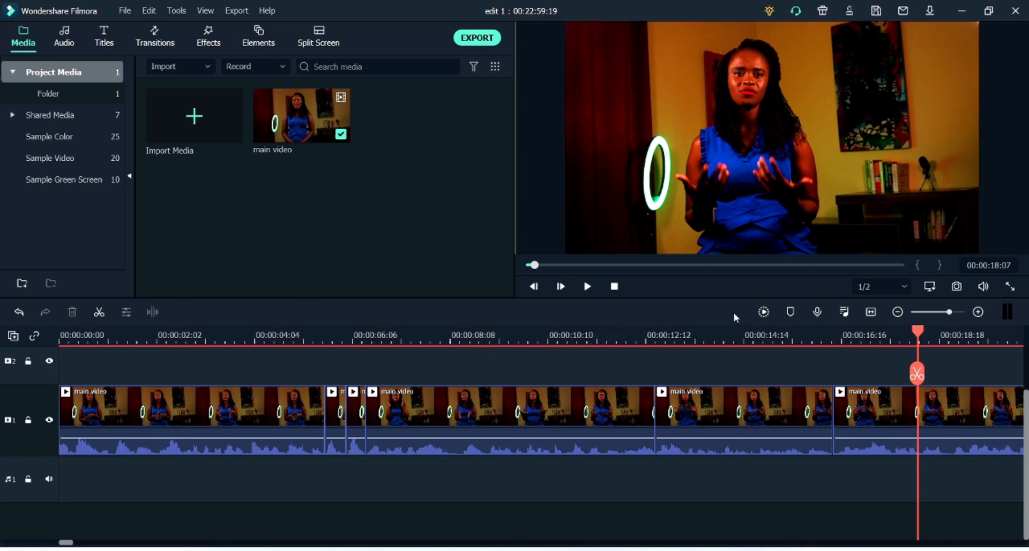
click(587, 286)
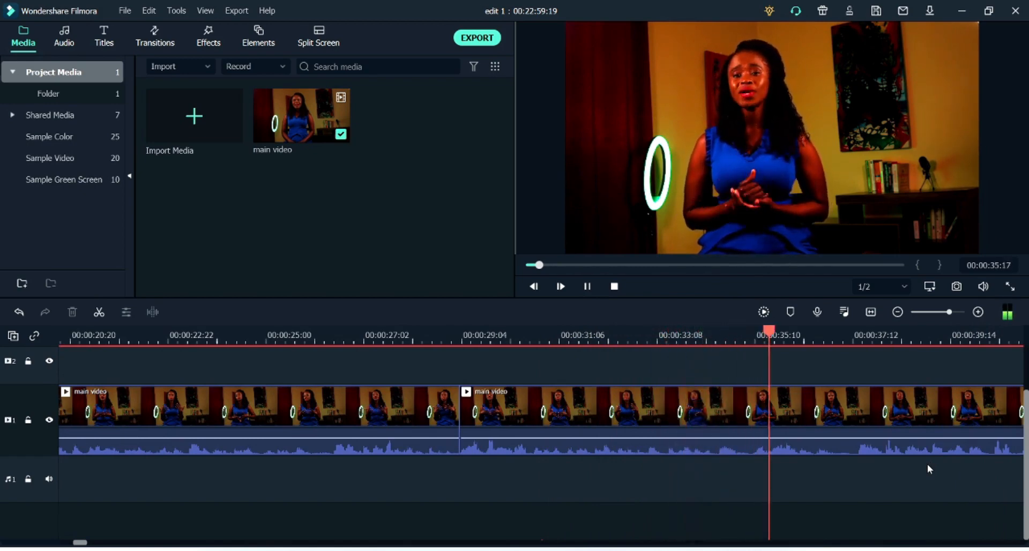
click(588, 287)
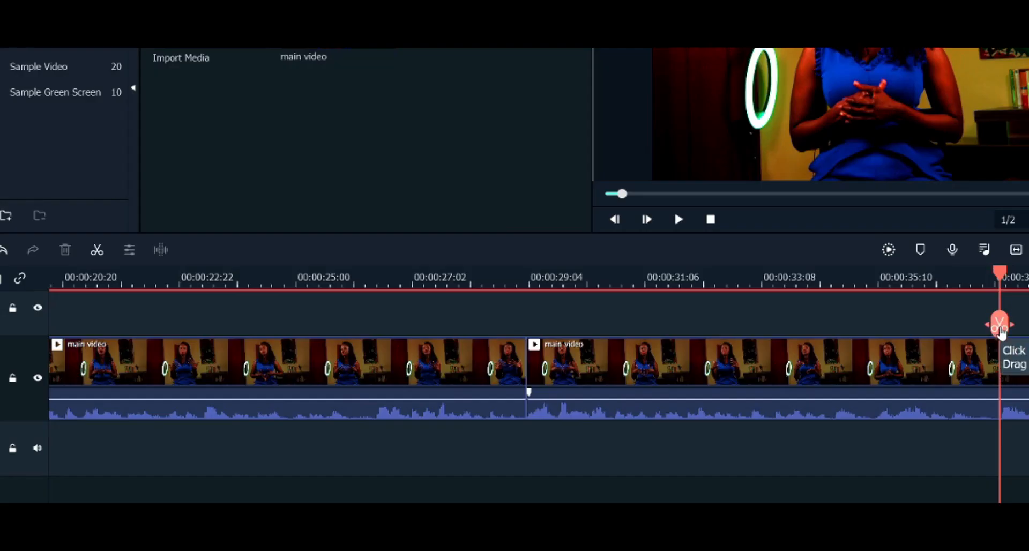
Split the main video at both ends of the short unwanted portion starting at 00:00:37:03 and delete that segment.
click(999, 325)
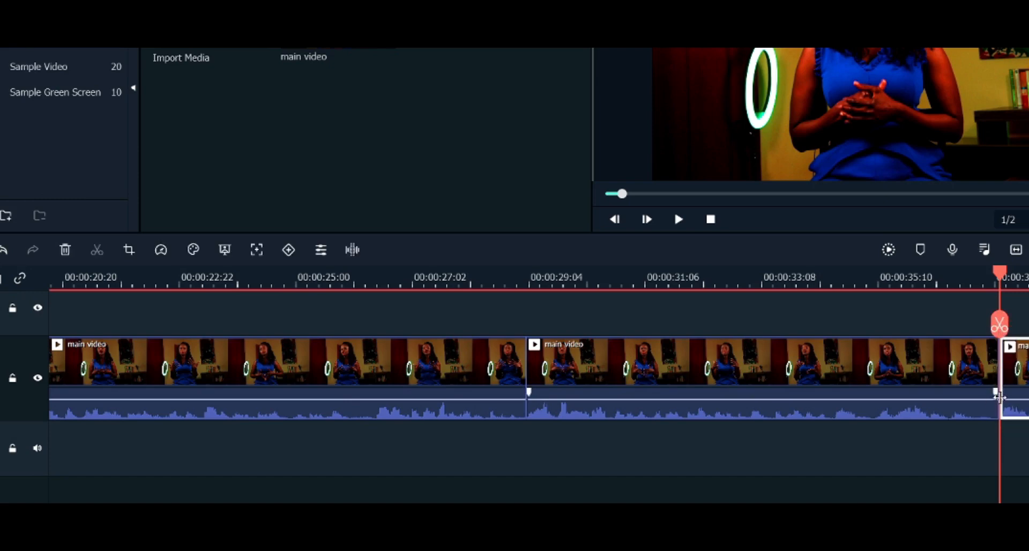
drag(999, 325, 974, 327)
click(974, 327)
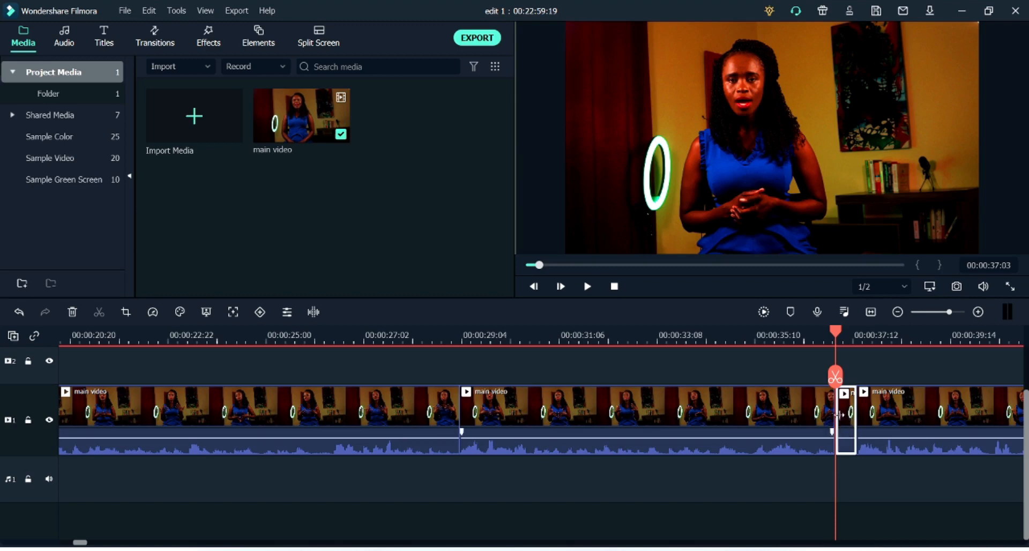
click(771, 420)
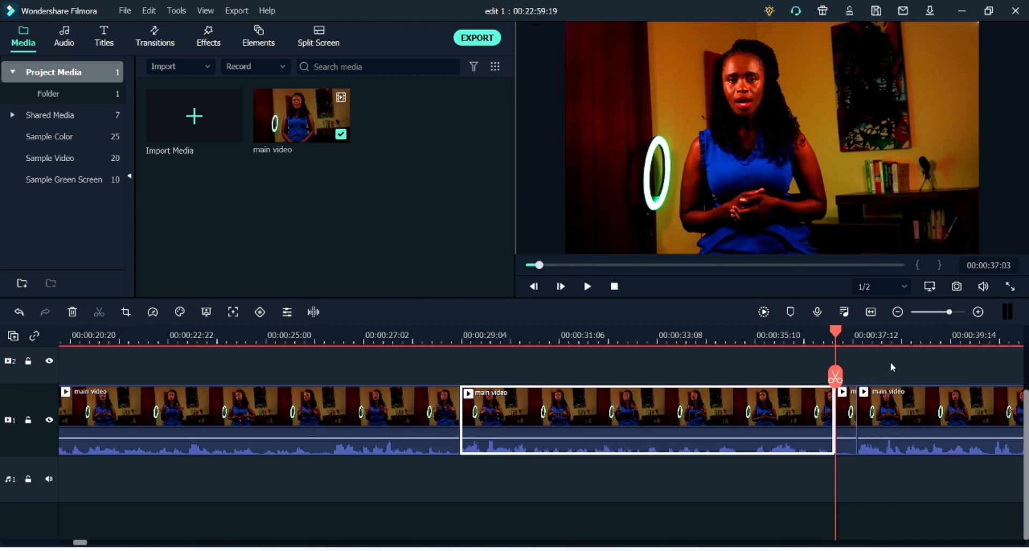
click(851, 430)
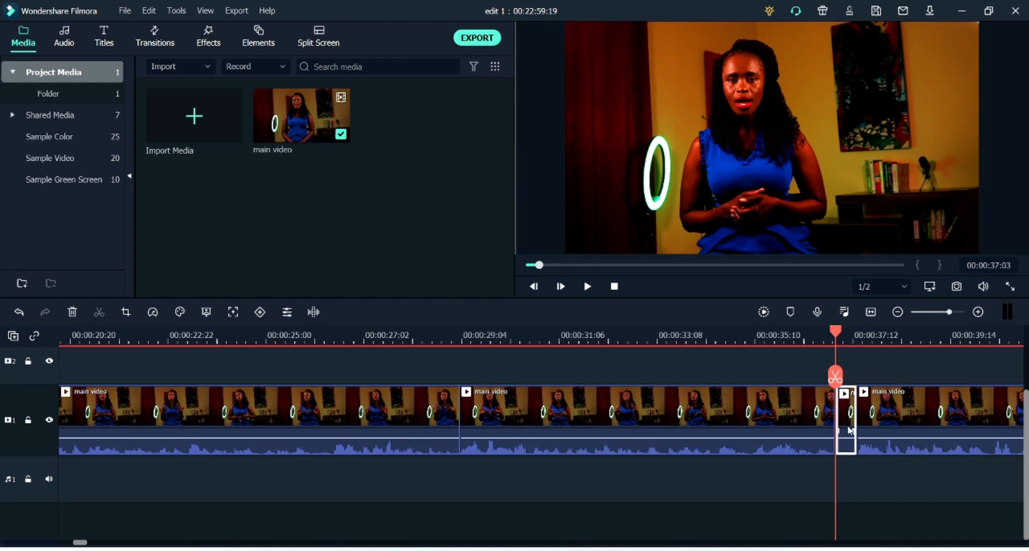
click(73, 313)
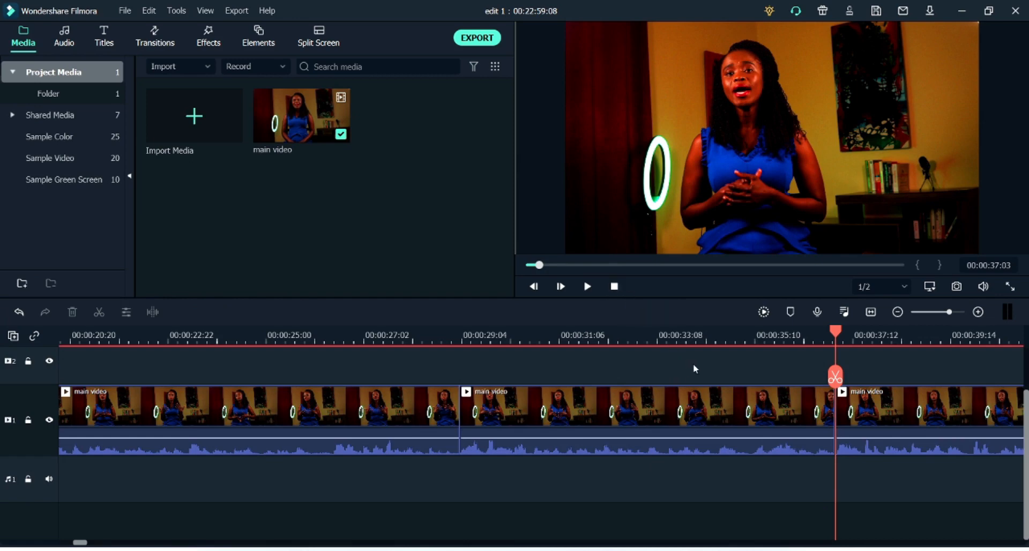
Play back the newly joined cut and replay the footage between about 37 and 41 seconds to check it.
click(590, 291)
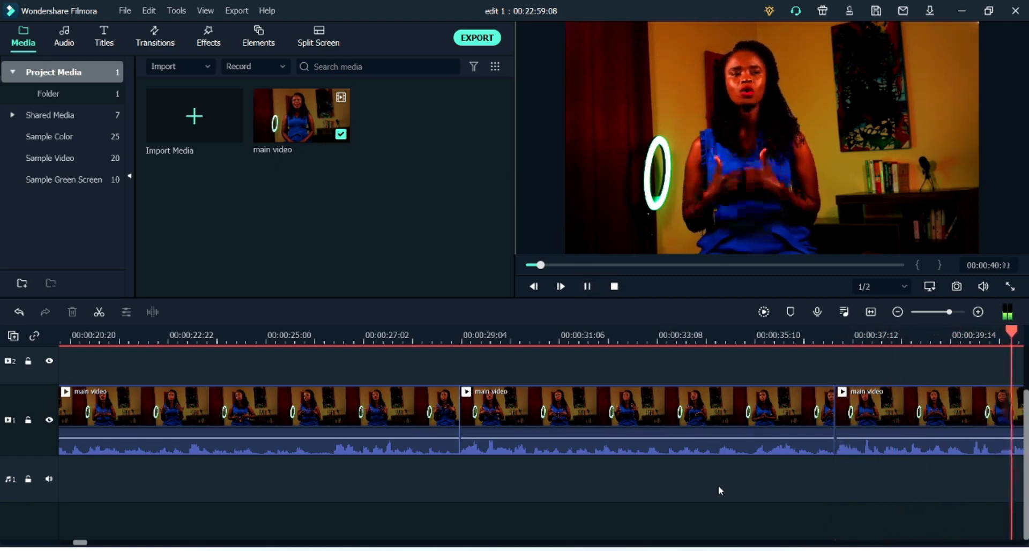
click(587, 286)
click(437, 340)
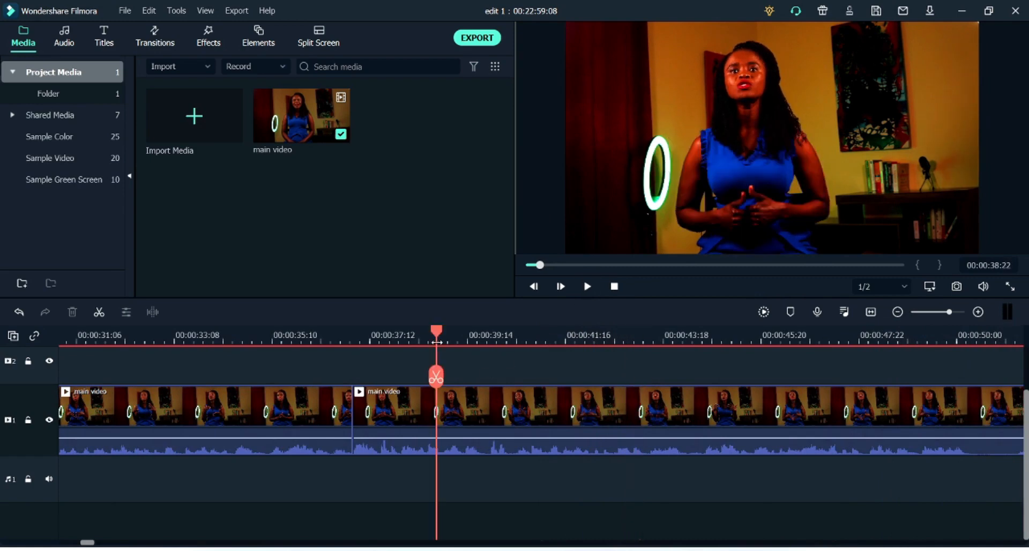
click(382, 336)
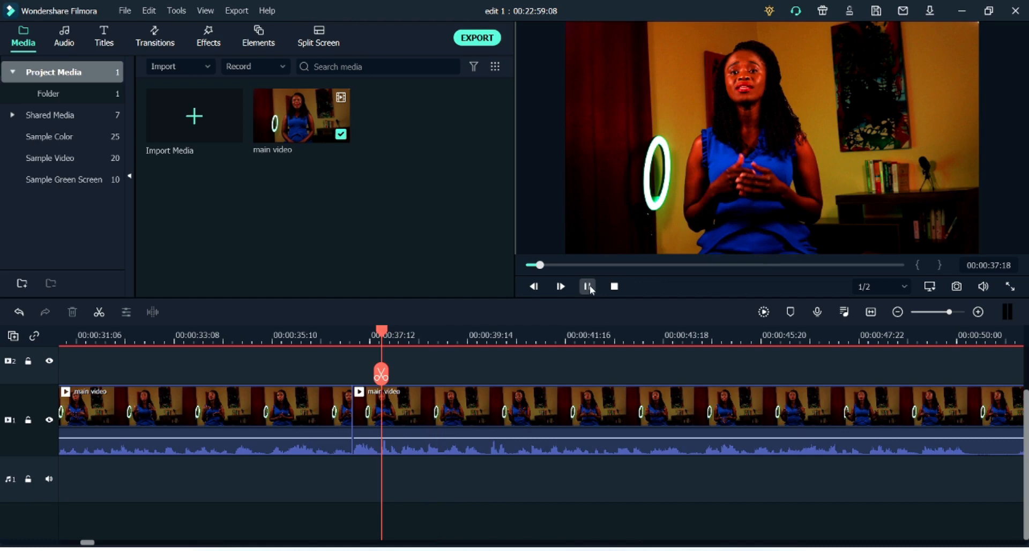
click(587, 287)
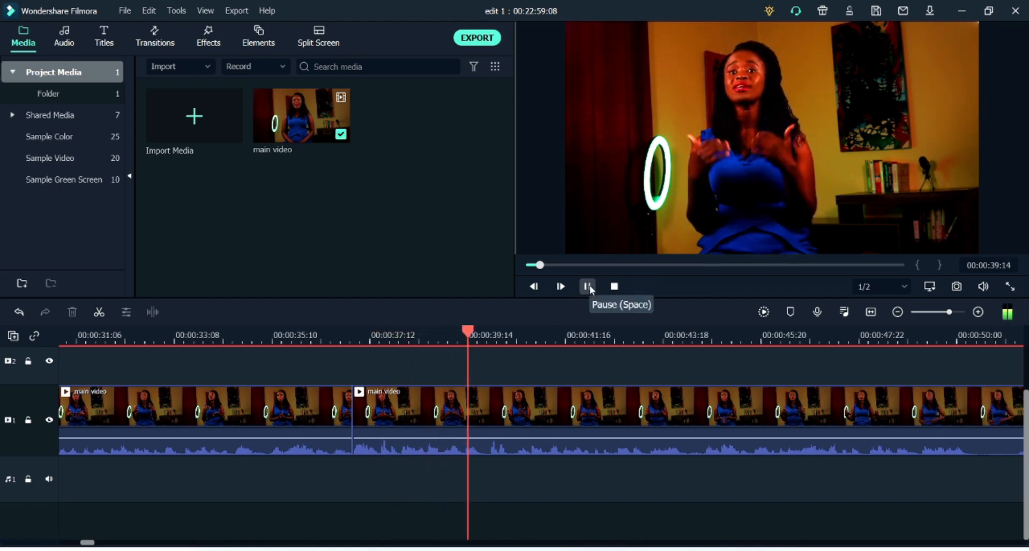
click(590, 285)
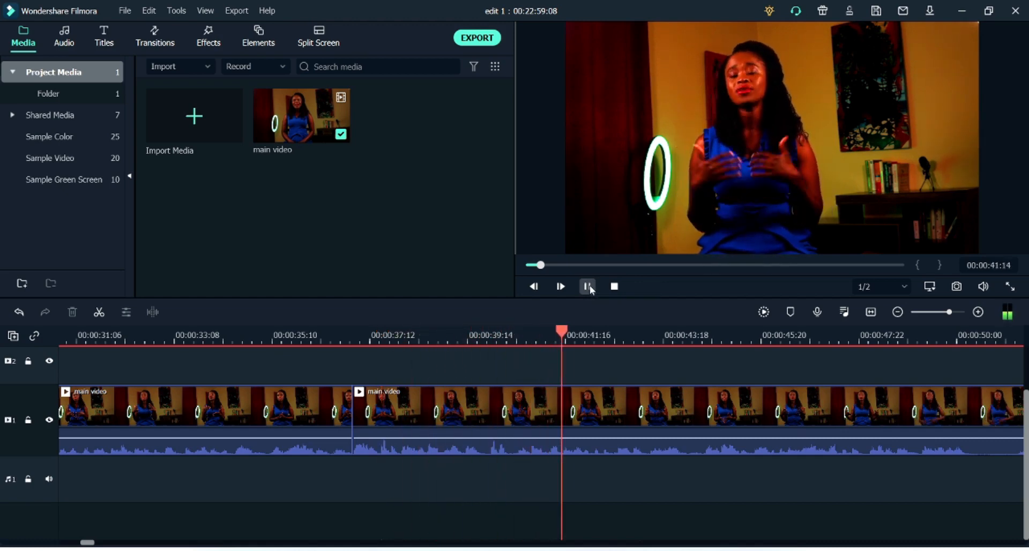
mouse_move(575, 390)
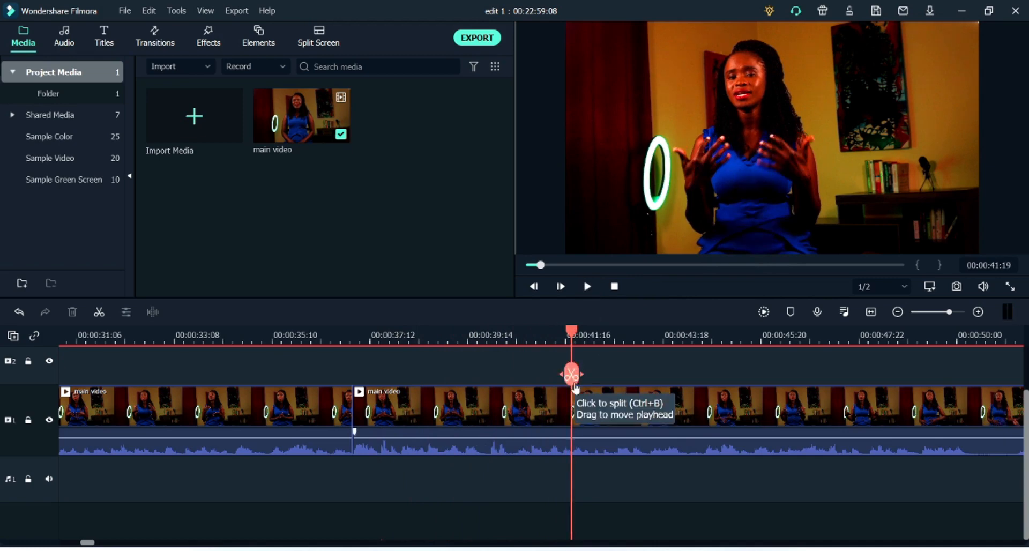
drag(572, 378, 450, 375)
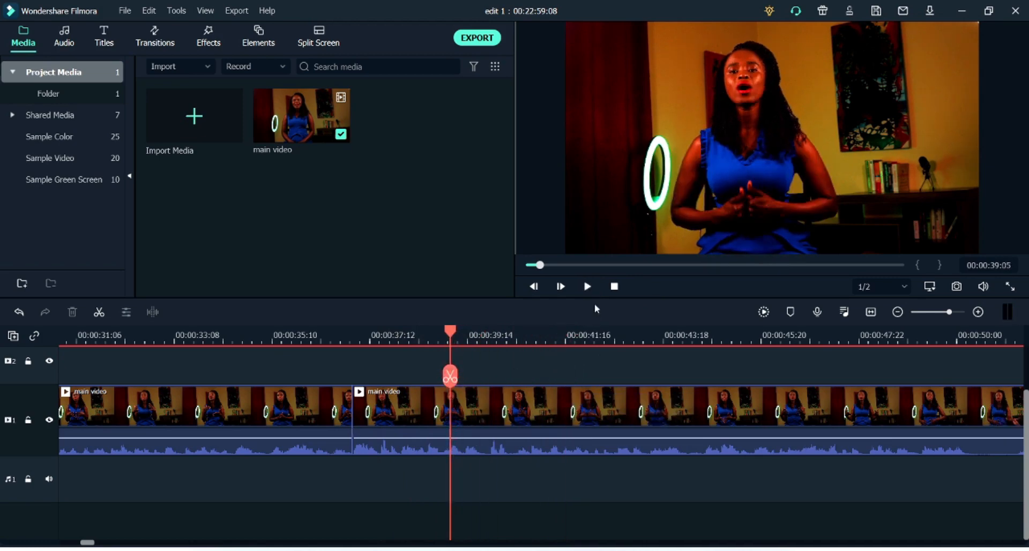
click(589, 288)
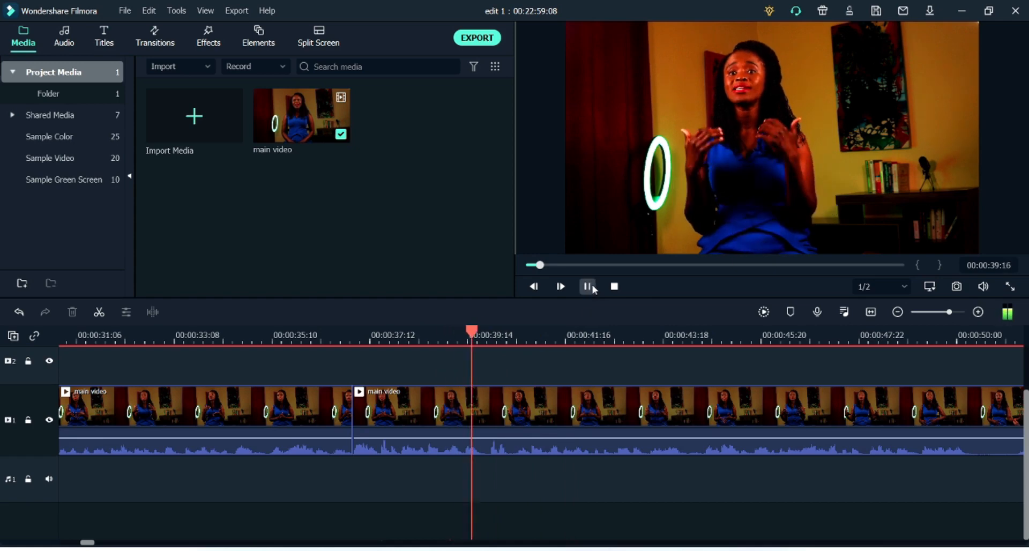
click(556, 372)
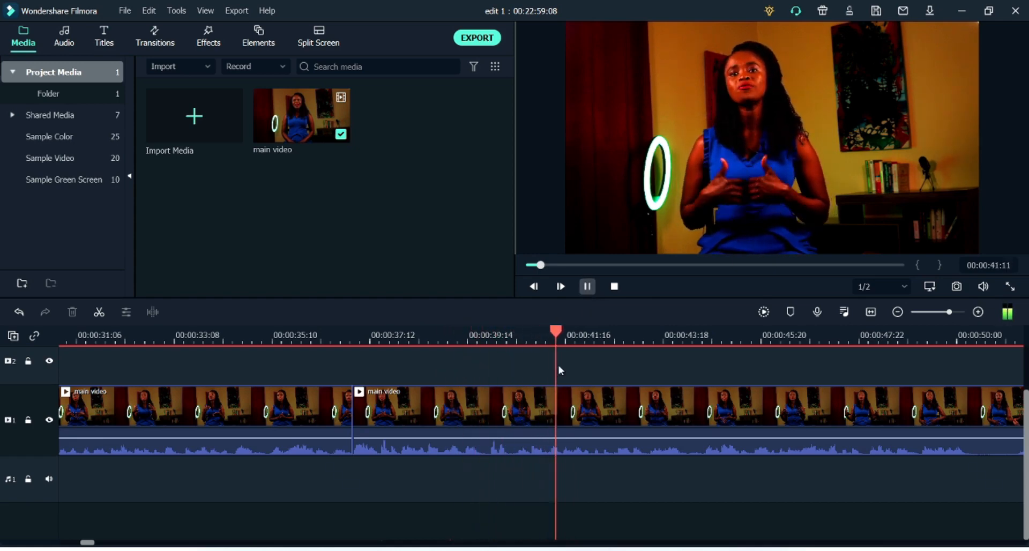
Split the main video clip at 00:00:40:12 and again at 00:00:39:23.
drag(554, 375, 533, 375)
drag(531, 375, 512, 379)
click(512, 377)
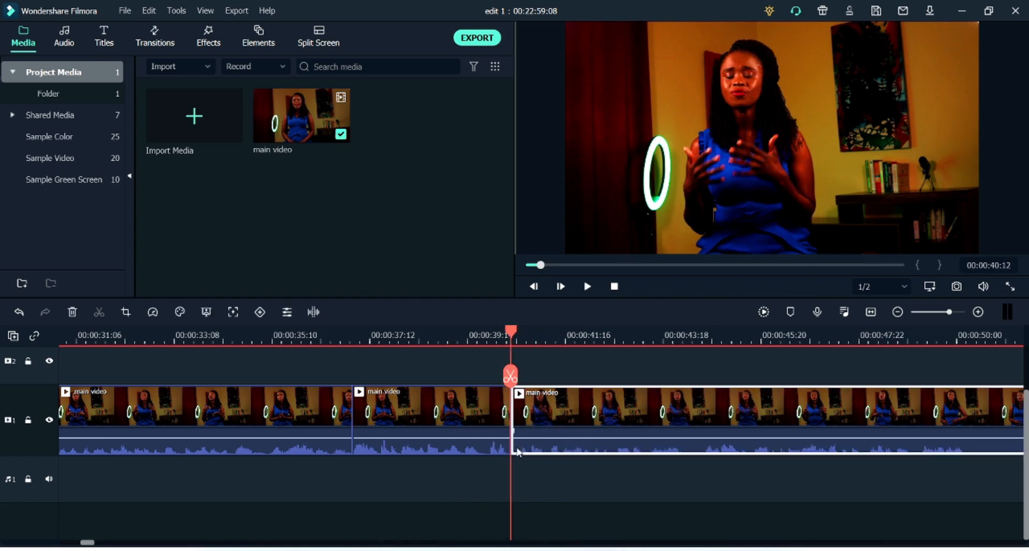
drag(511, 376, 486, 381)
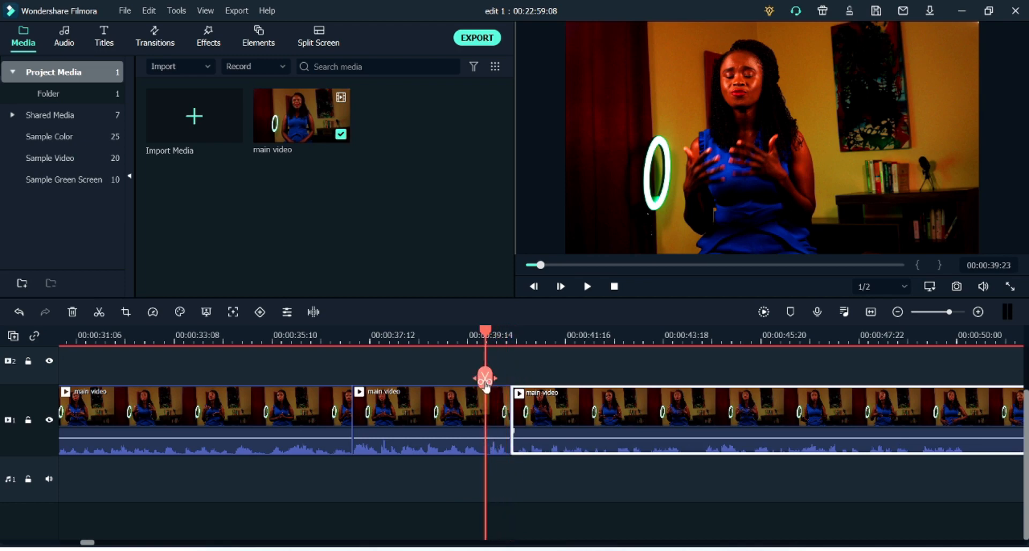
click(485, 377)
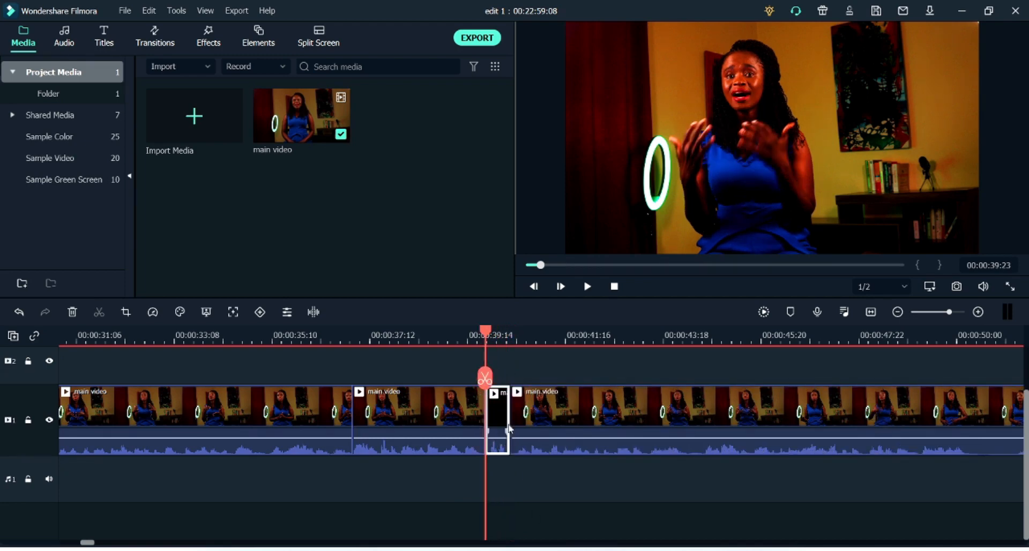
Split the main video clip further at 00:00:39:03 and 00:00:38:05.
drag(485, 378, 445, 377)
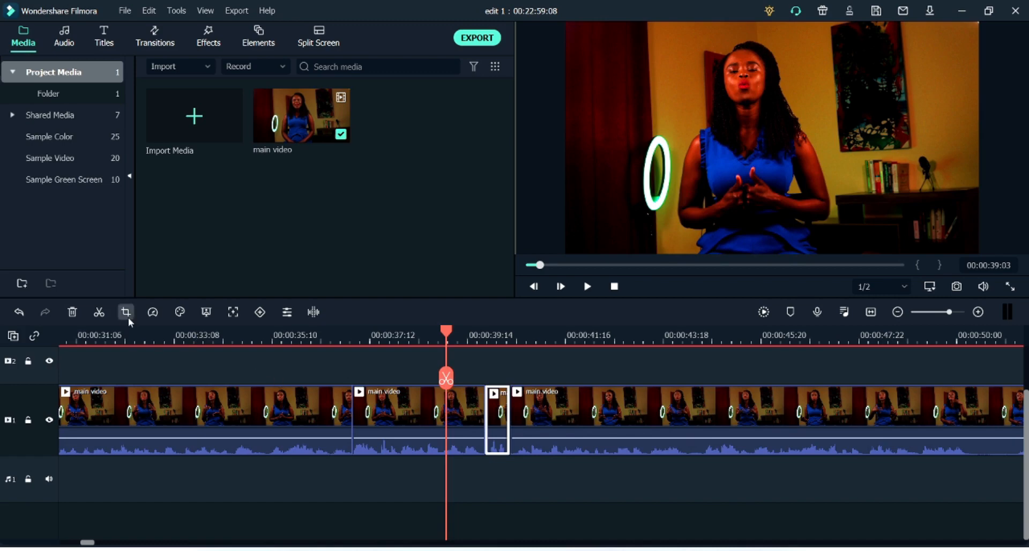
click(101, 316)
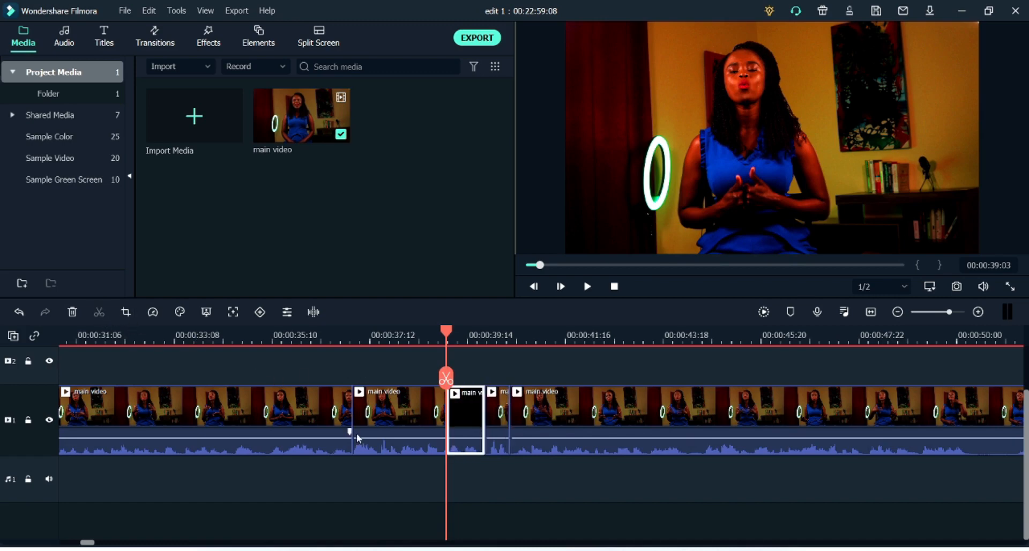
drag(446, 379, 402, 376)
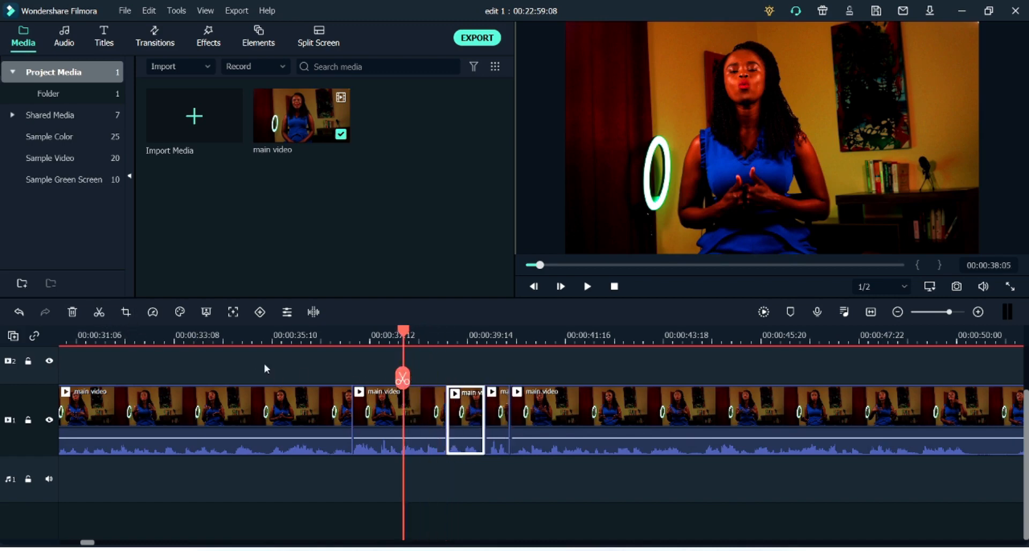
click(99, 312)
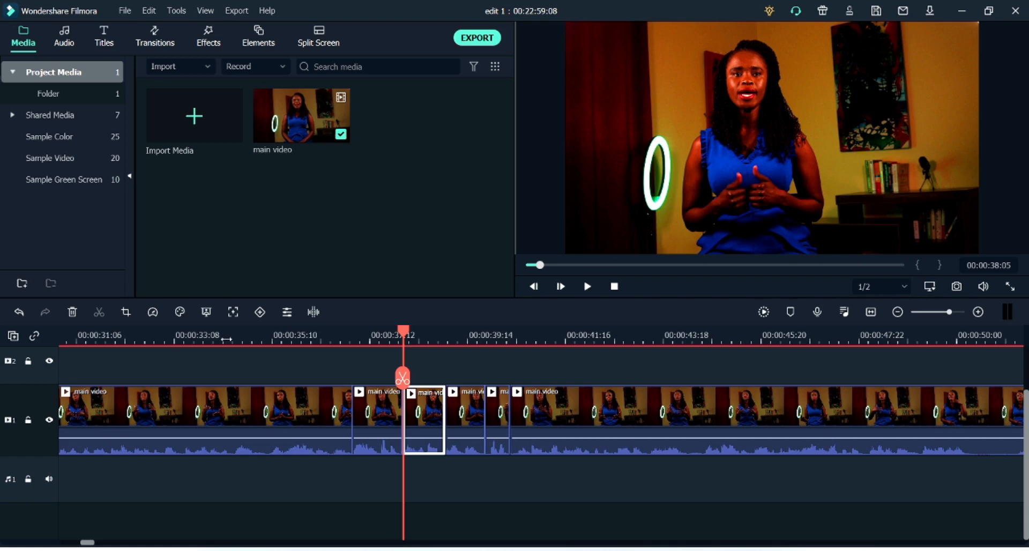
Undo the last four splits made in the main video between 38 and 41 seconds.
click(19, 313)
click(19, 313)
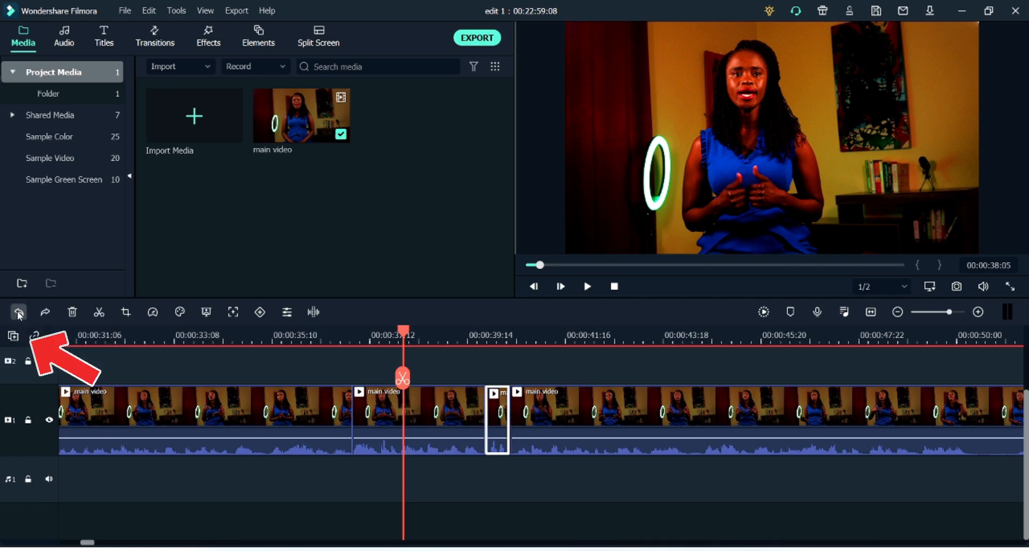
click(19, 312)
click(19, 313)
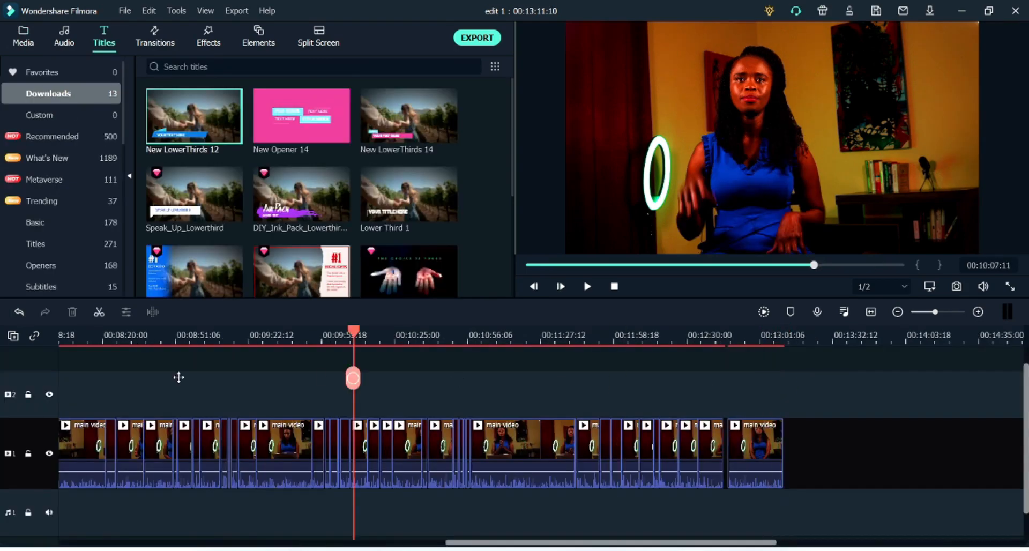
Return to the start of the edited video and examine the cut segments along the whole timeline.
drag(684, 265, 475, 272)
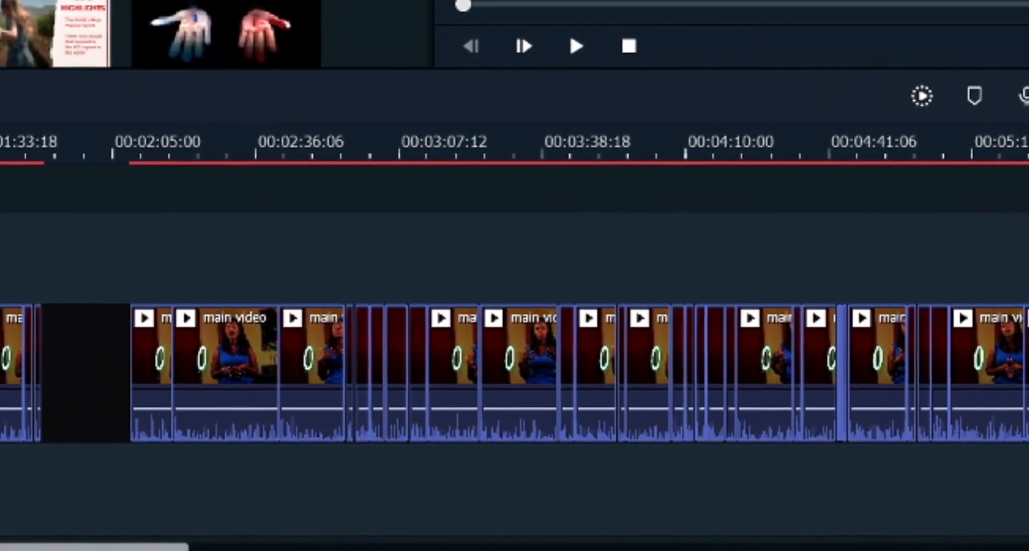
scroll(514, 375, right, 15)
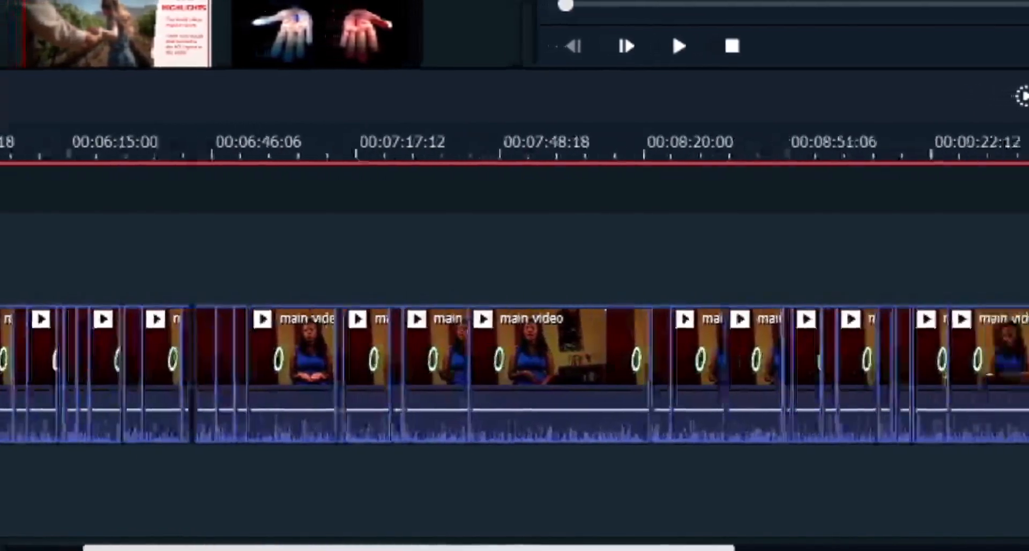
scroll(515, 375, right, 15)
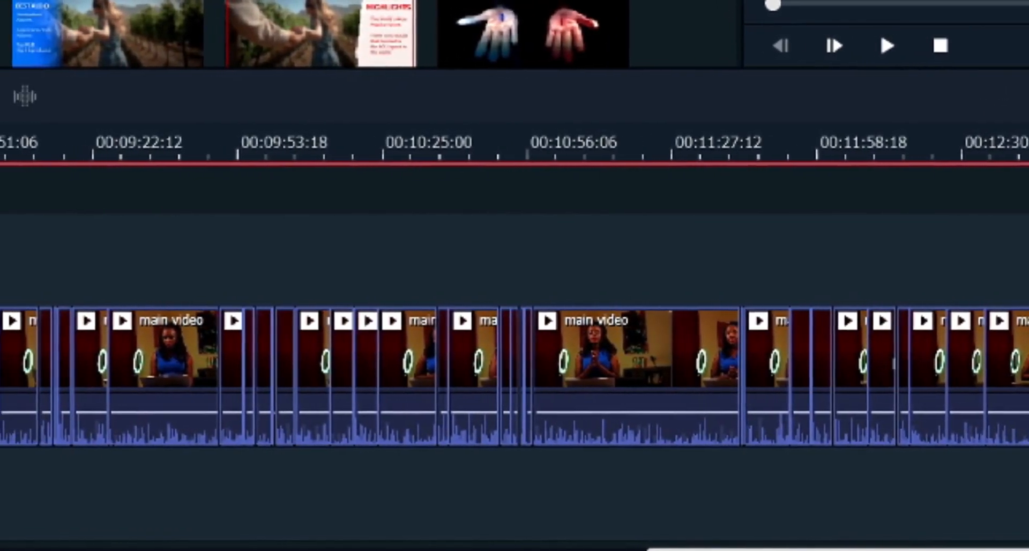
Review the cut segments across the full timeline and move the playhead to 00:04:06:06, just before the small gap.
scroll(514, 375, left, 15)
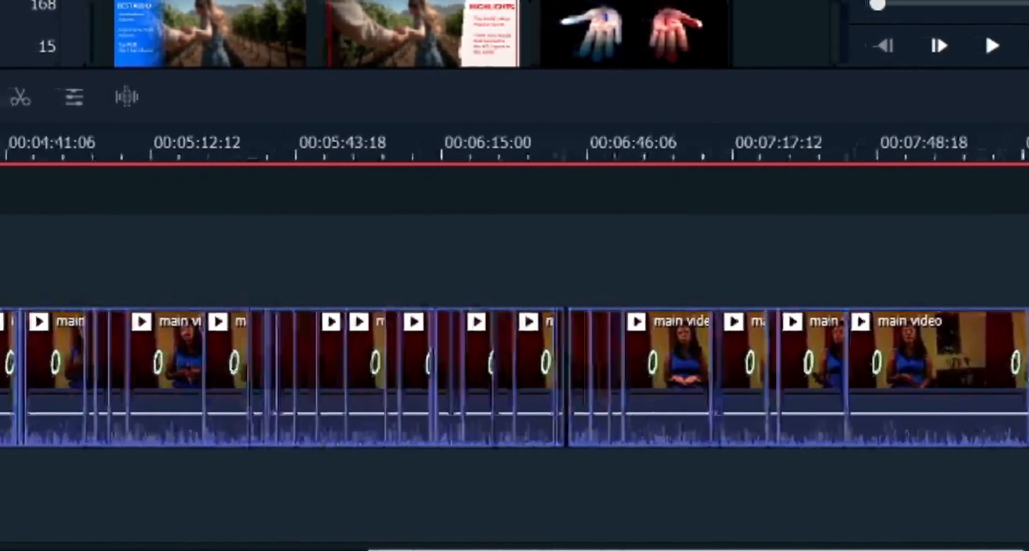
scroll(515, 375, left, 10)
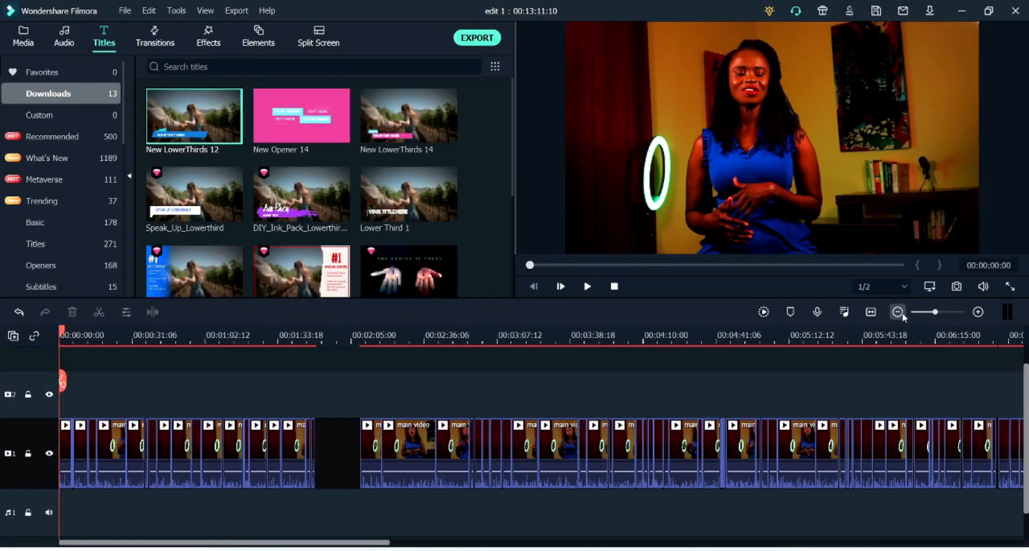
click(897, 312)
click(897, 312)
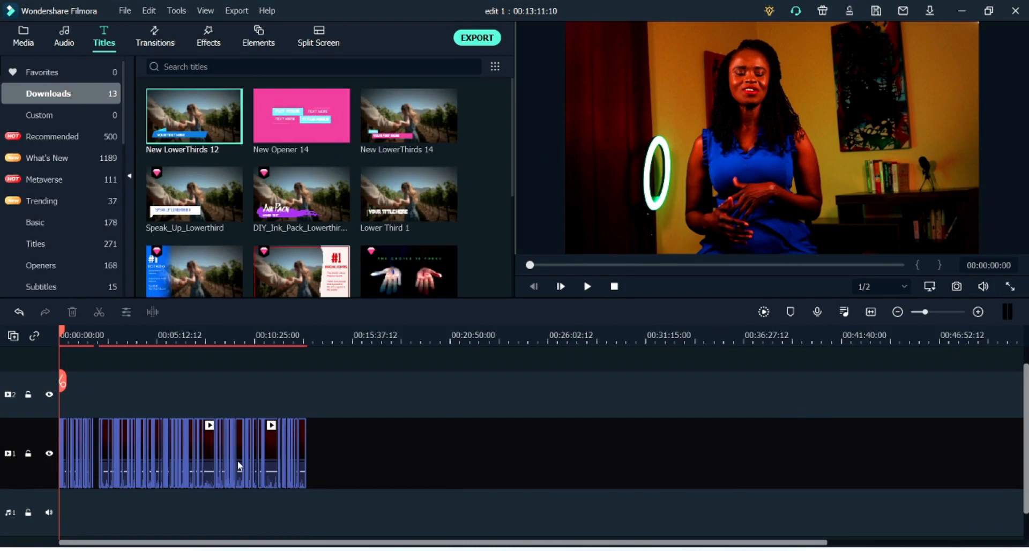
drag(62, 381, 134, 389)
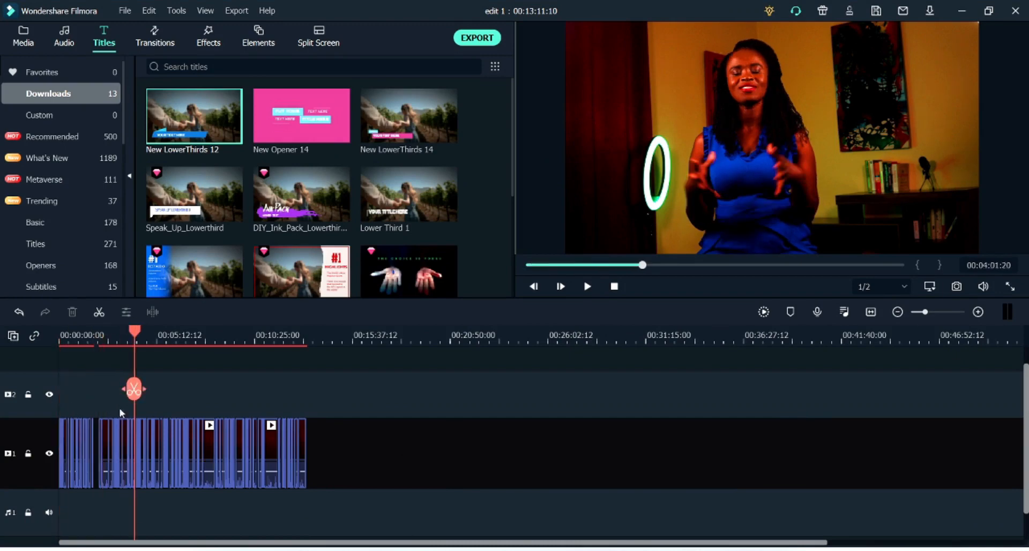
click(978, 312)
click(978, 313)
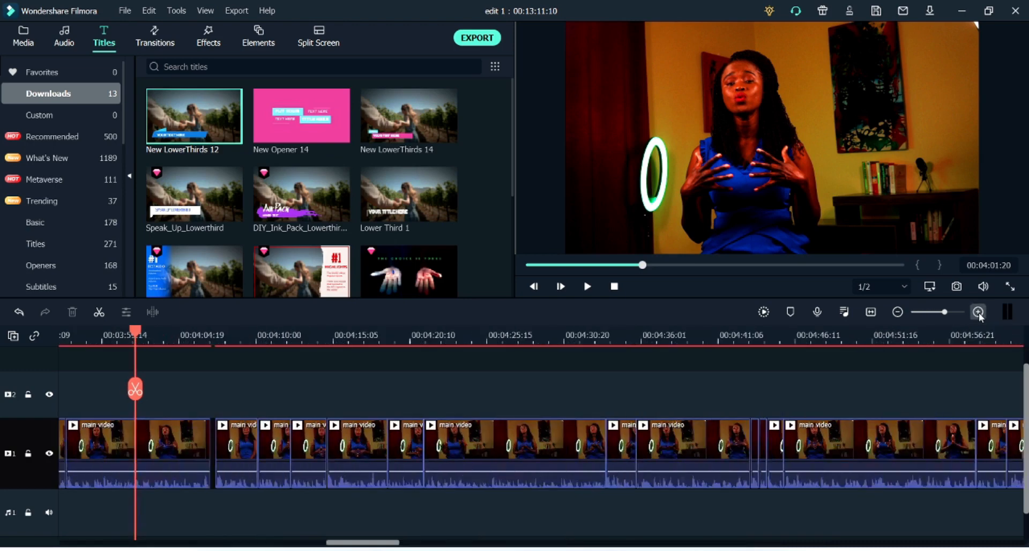
drag(135, 389, 201, 399)
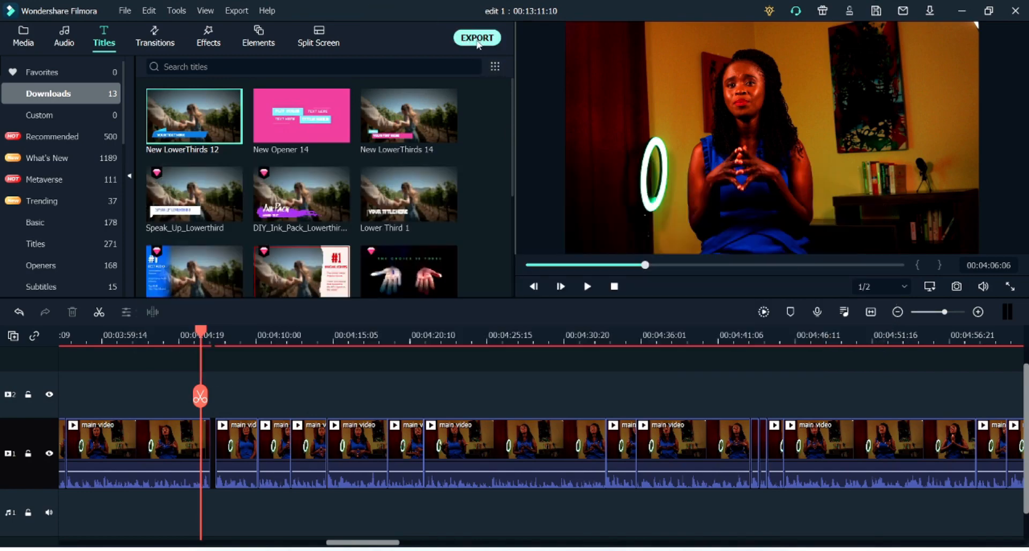
Start exporting the edited video as a local MP4 and name the file "edit 1 cut_delete".
click(478, 38)
text(edit )
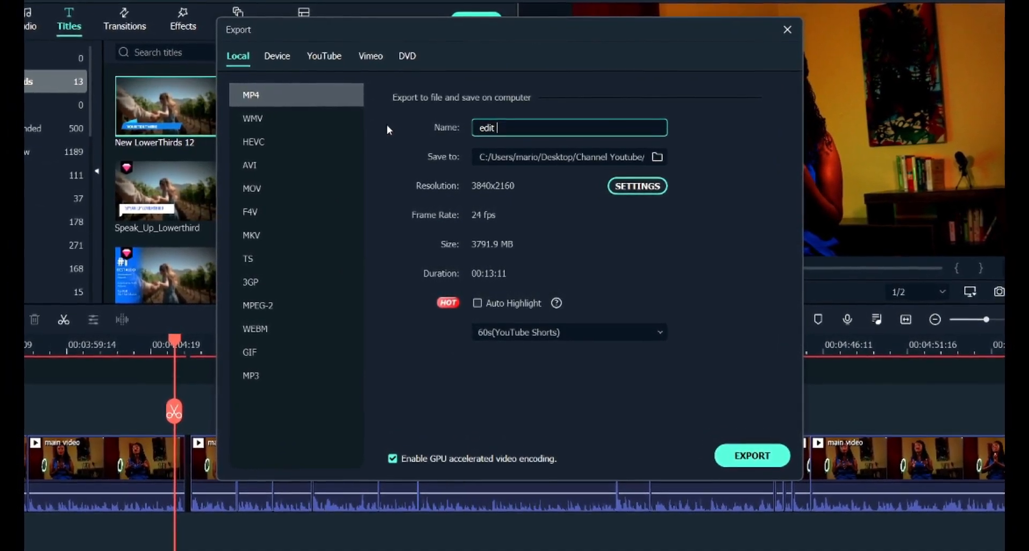
text(1 cuut)
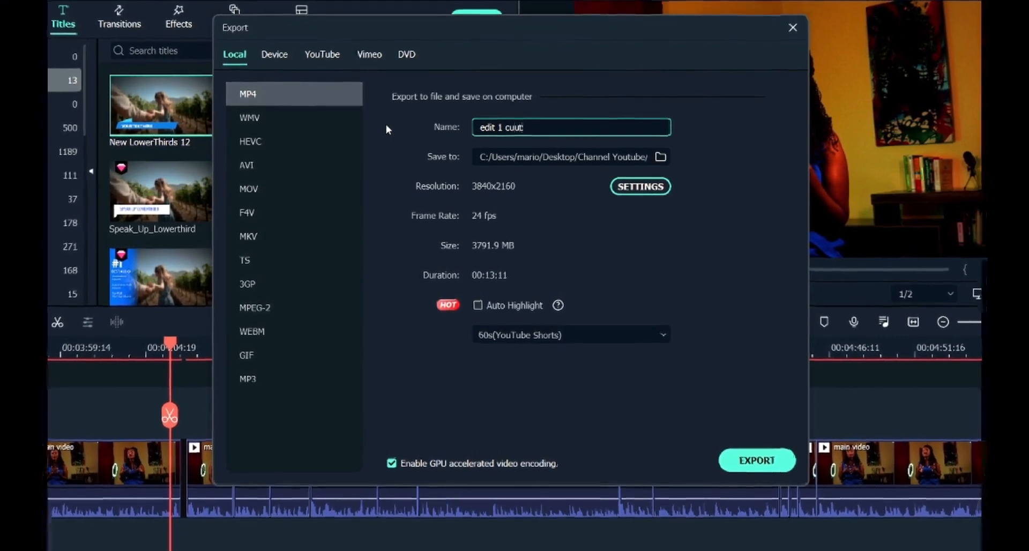
key(BackSpace)
key(BackSpace)
text(t)
text(delet)
key(BackSpace)
key(BackSpace)
key(BackSpace)
key(BackSpace)
key(BackSpace)
text(_delete)
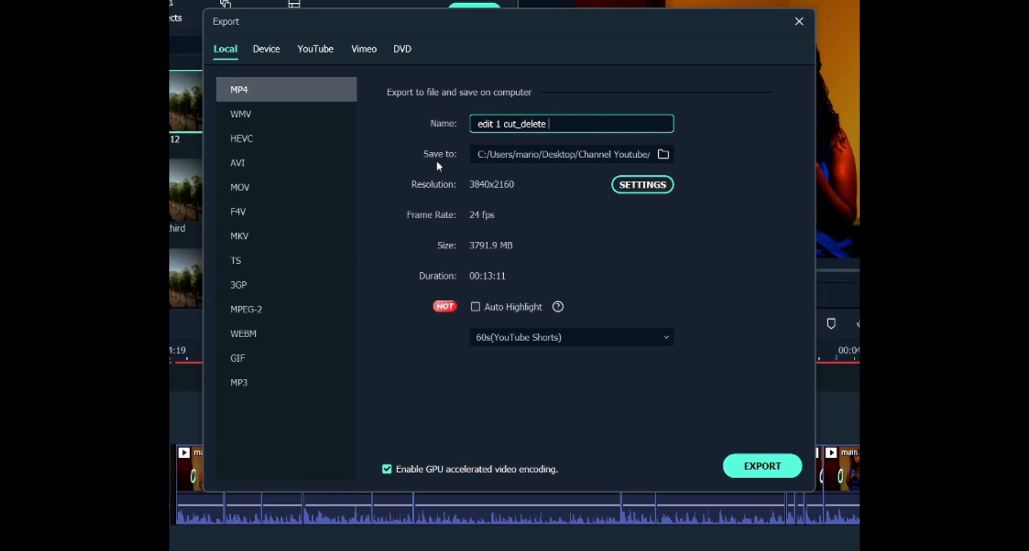
drag(549, 124, 417, 125)
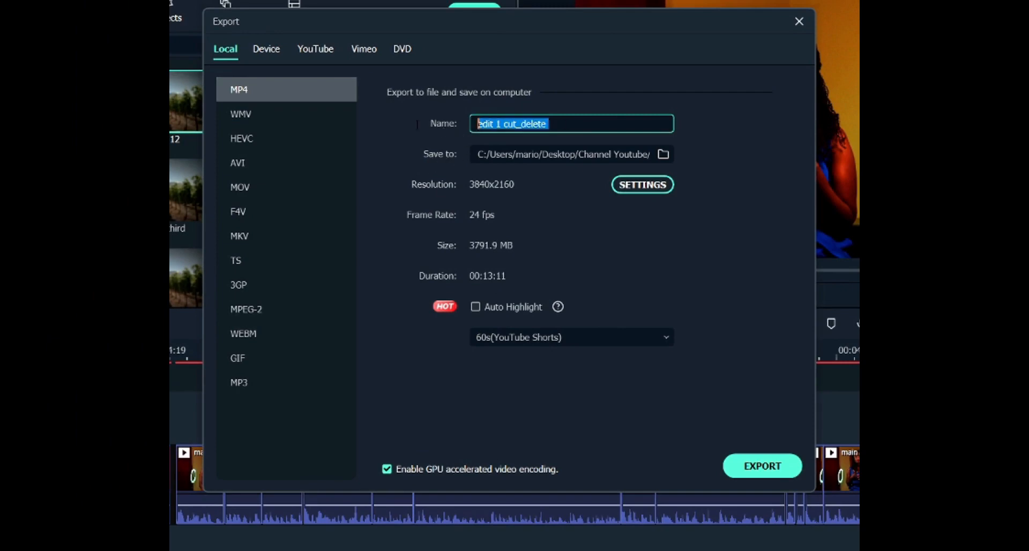
Set the export destination to the 13500 conmen folder inside MT channel and run the export.
click(660, 156)
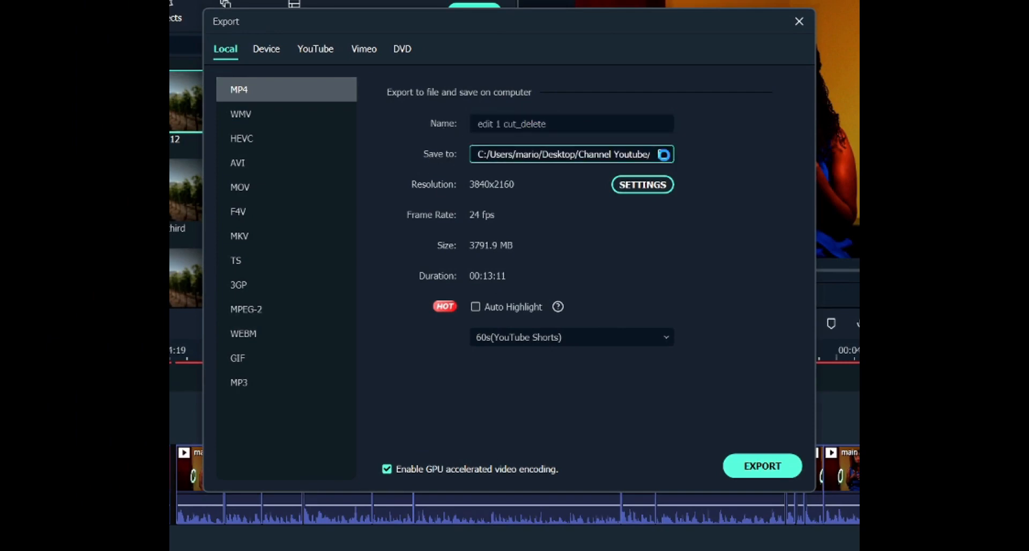
click(375, 45)
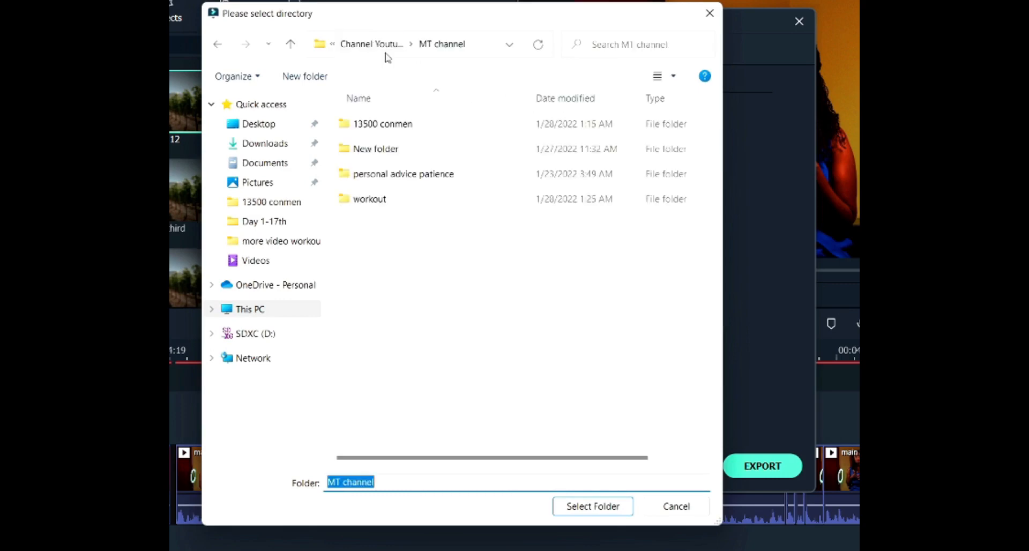
double_click(399, 129)
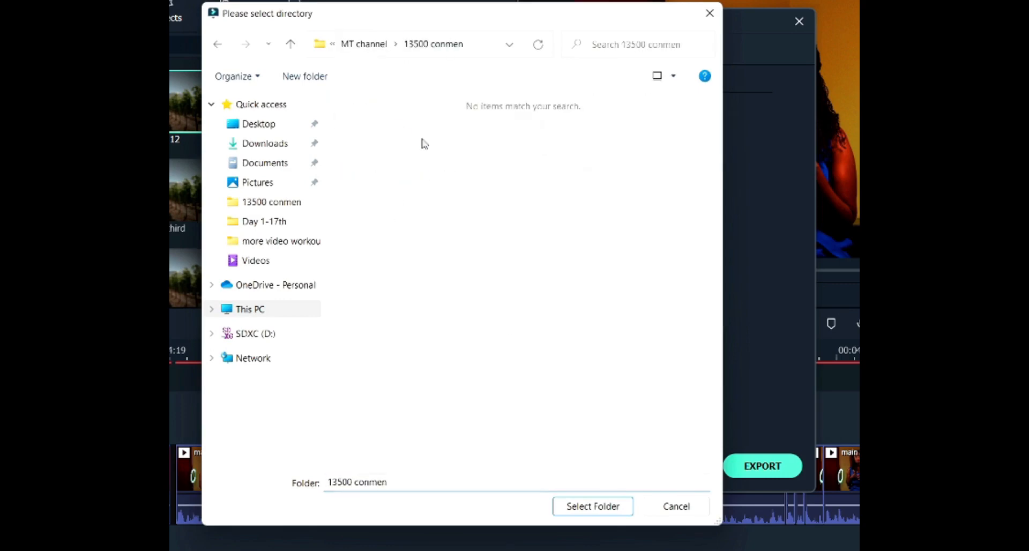
click(599, 505)
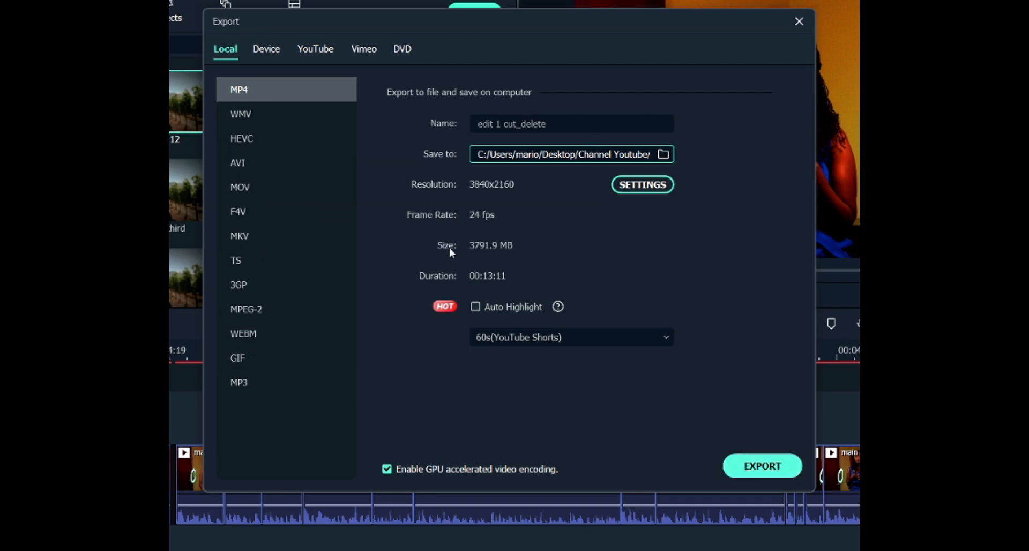
click(767, 473)
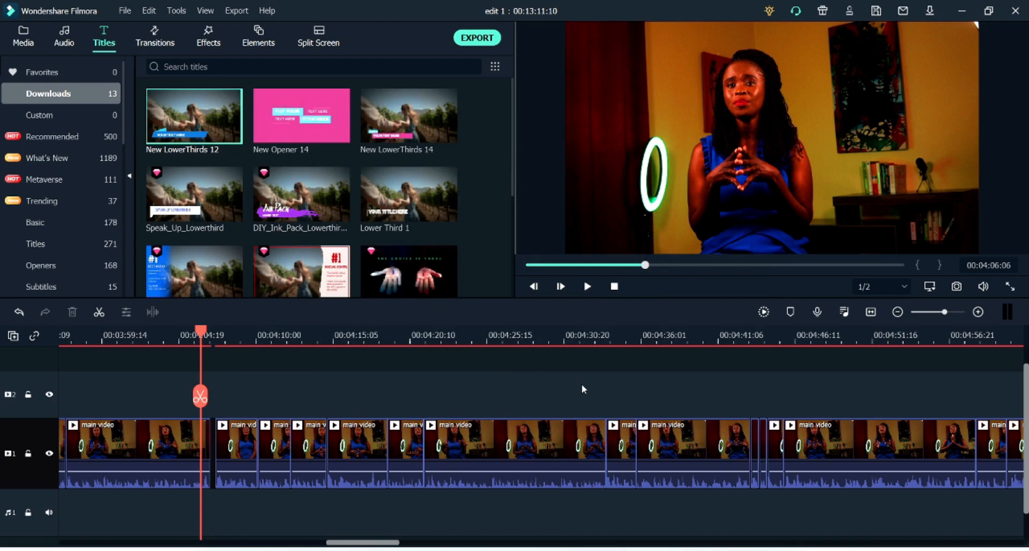
Switch to File Explorer and check the exported edit 1 cut_delete video in the 13500 conmen folder.
mouse_move(542, 548)
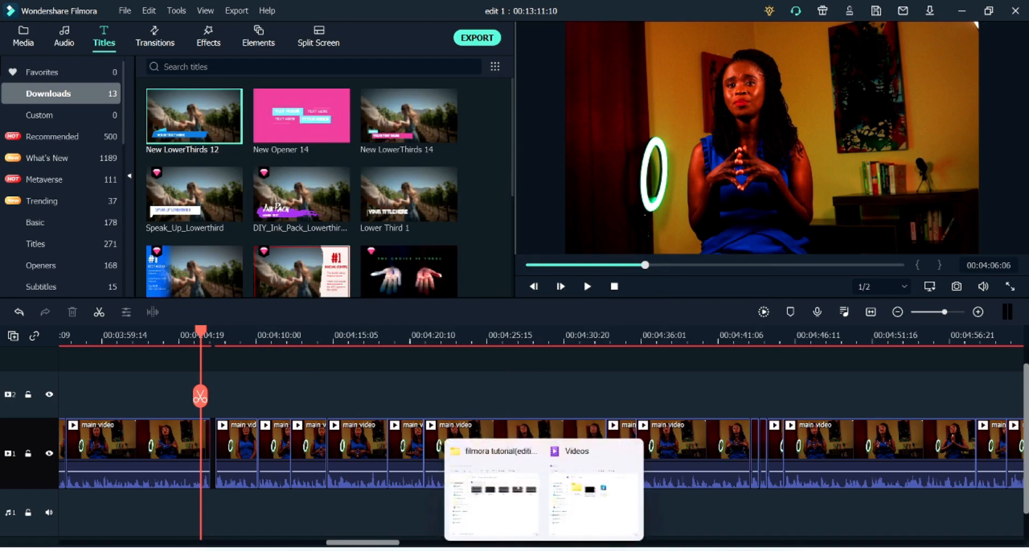
click(492, 498)
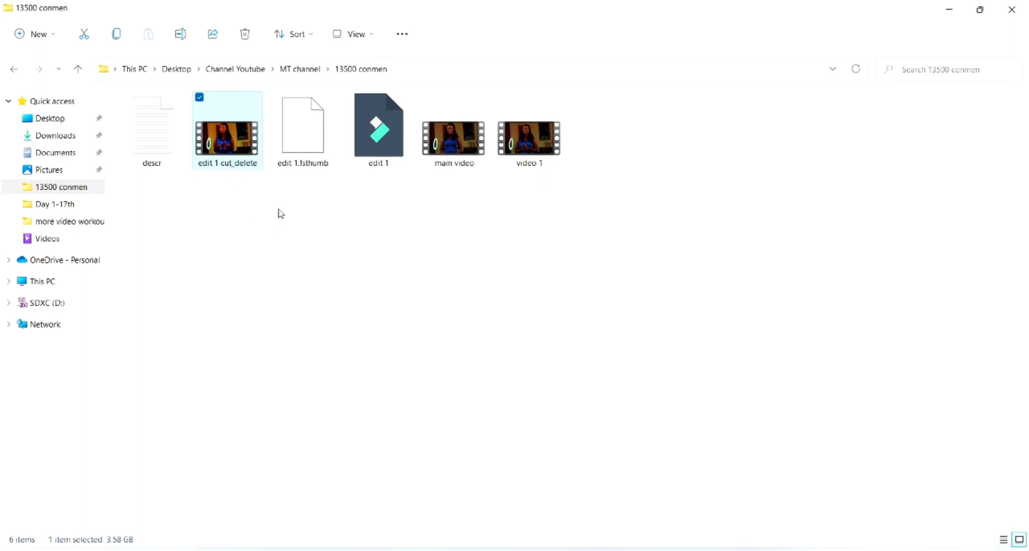
mouse_move(217, 136)
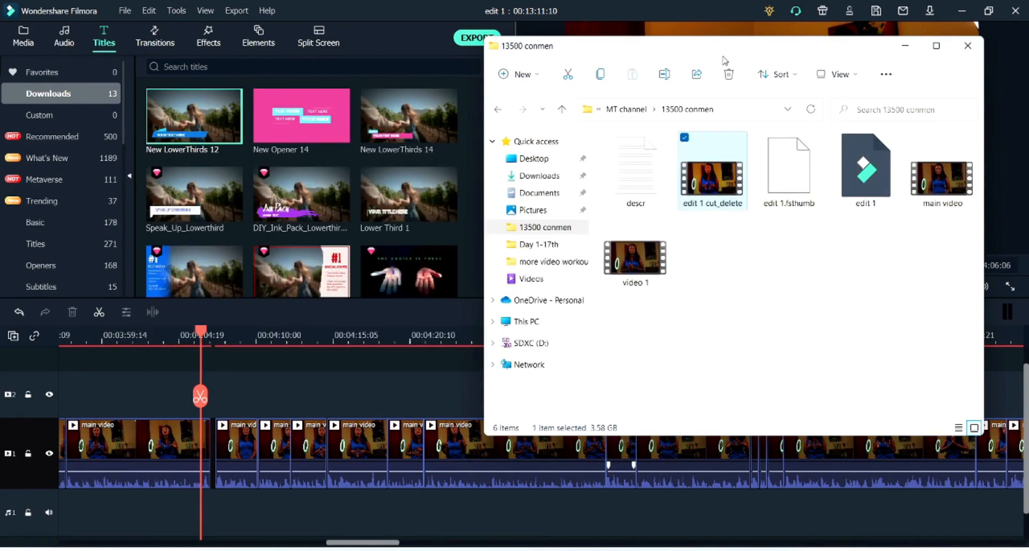
drag(711, 44, 754, 42)
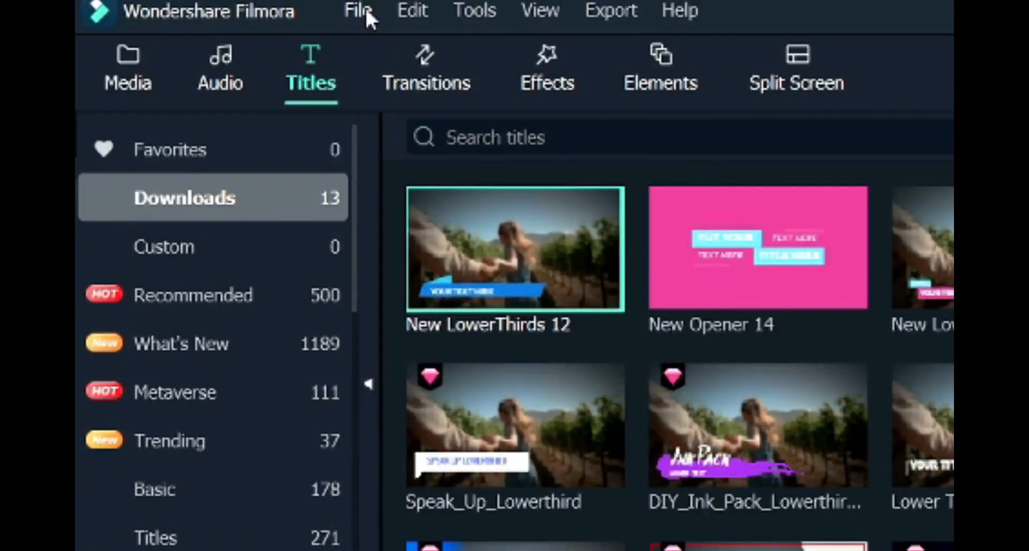
Switch back to Filmora and create a new project.
click(365, 7)
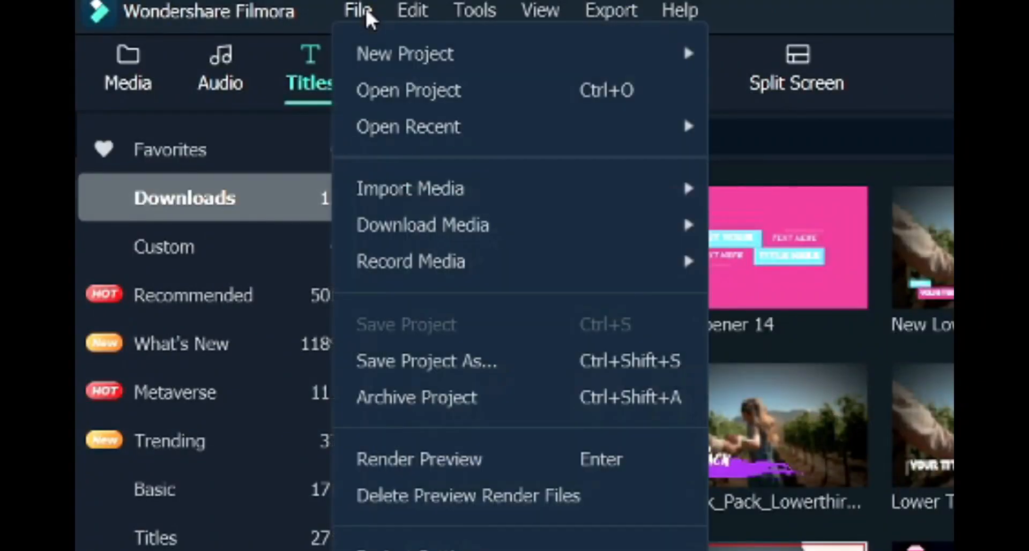
mouse_move(389, 54)
click(772, 68)
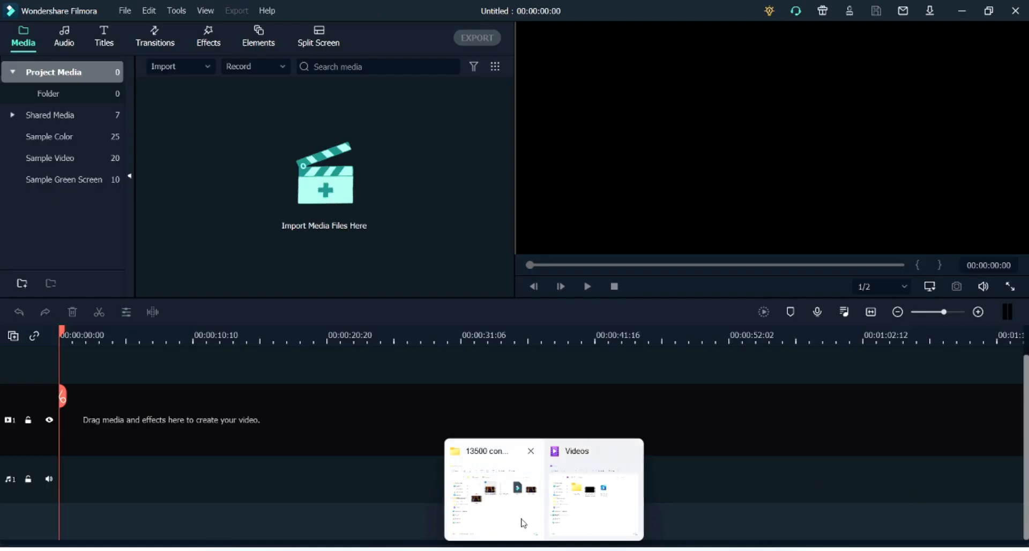
Add edit 1 cut_delete from the 13500 conmen folder to video track 1, matching the project to the media's 3840 x 2160 24fps.
click(511, 495)
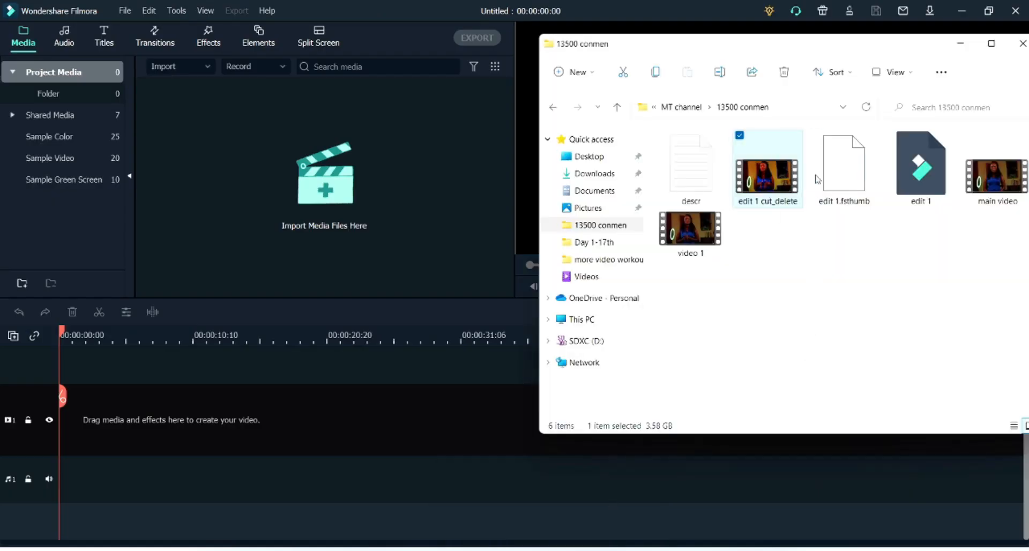
drag(767, 185, 64, 429)
click(557, 311)
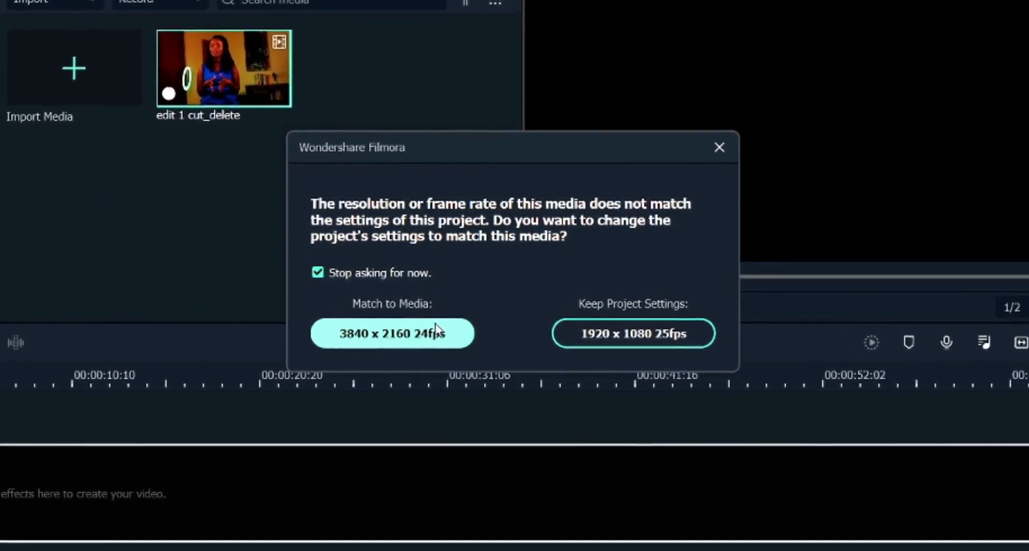
click(373, 339)
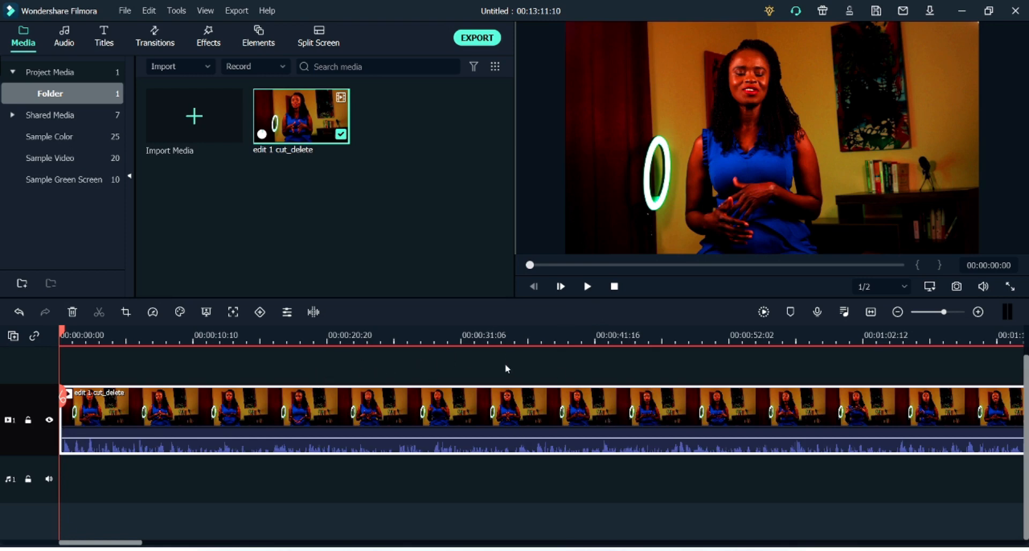
Play the imported video from its beginning and pause at 00:00:17:05.
click(588, 287)
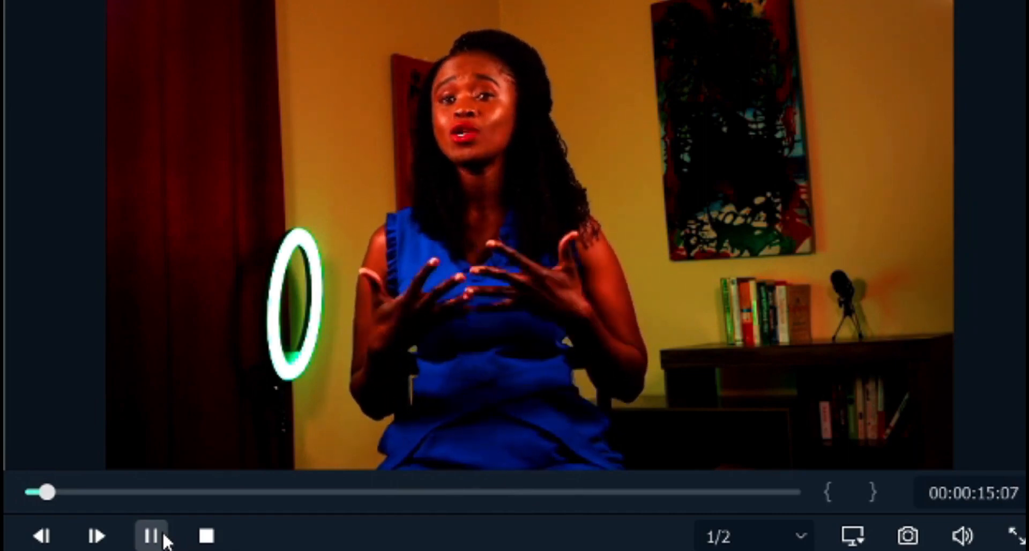
click(161, 535)
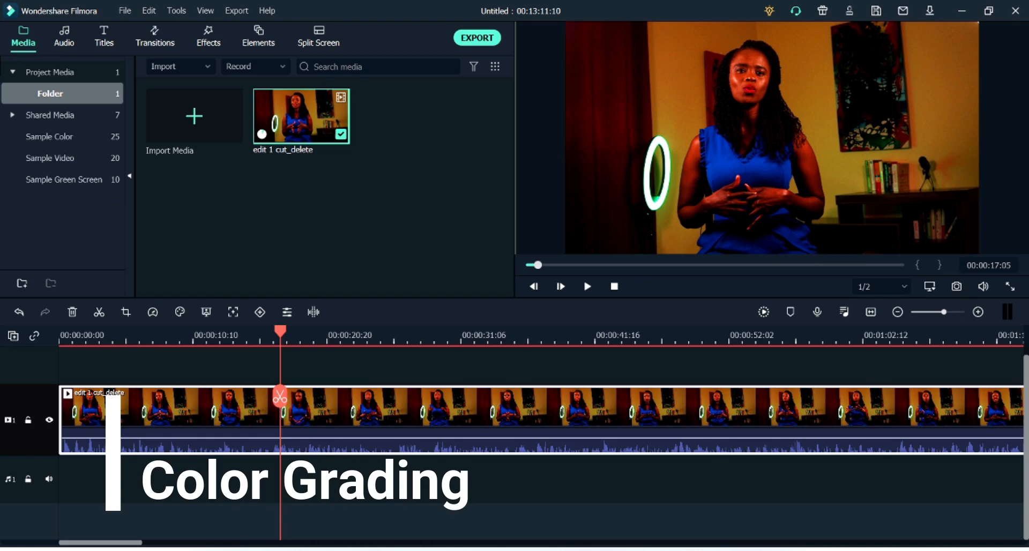
Review the clip's color tone settings and its Crop and Zoom options without changing anything.
double_click(375, 415)
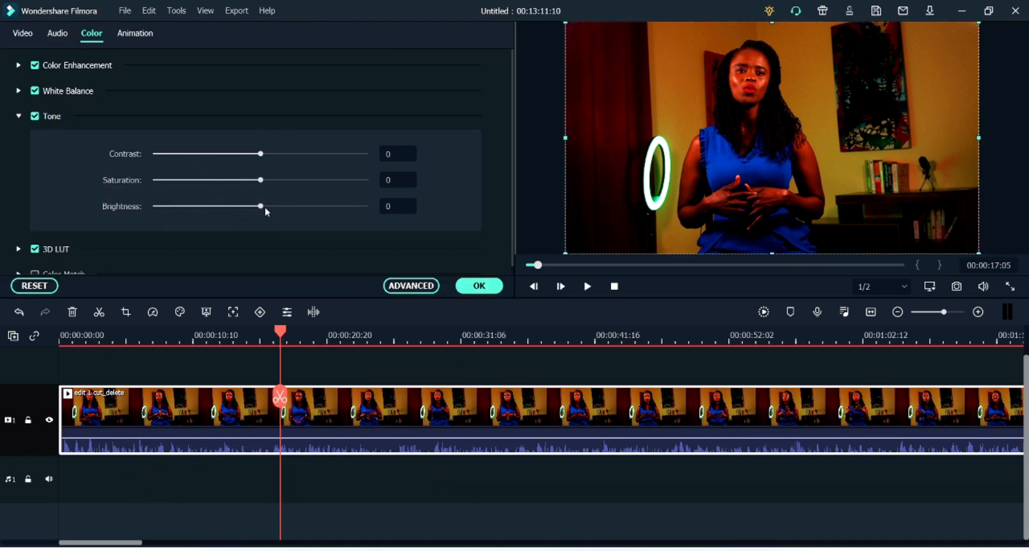
click(464, 290)
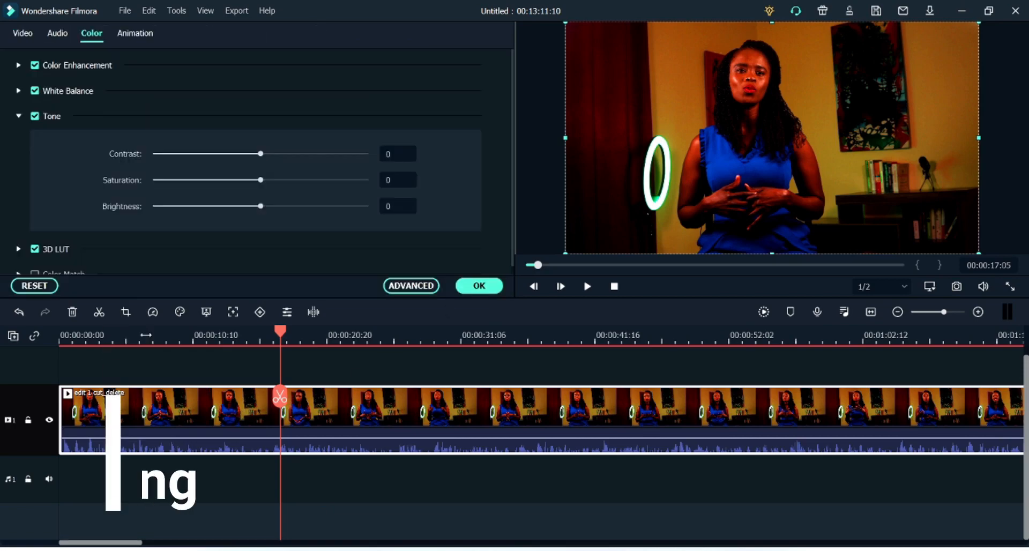
click(126, 312)
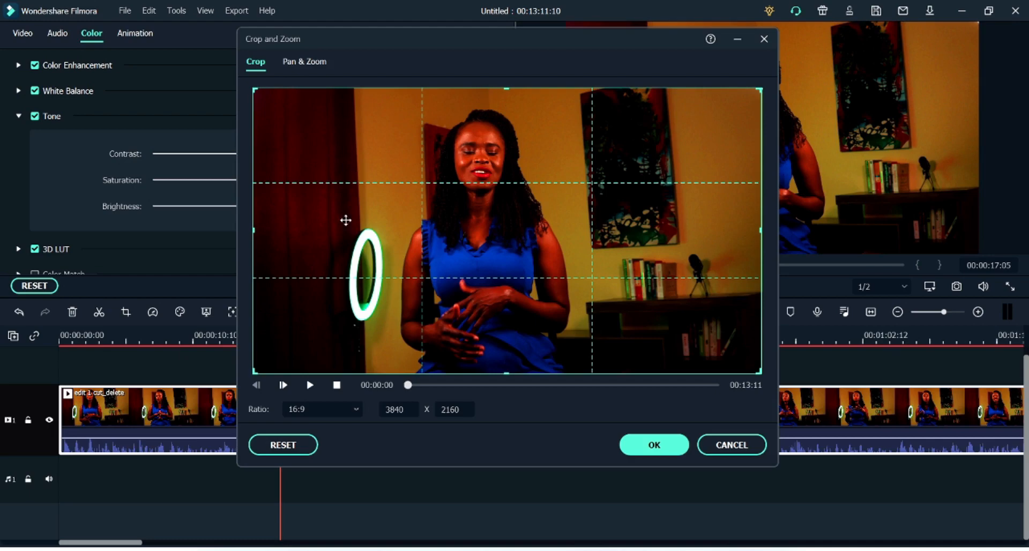
click(763, 38)
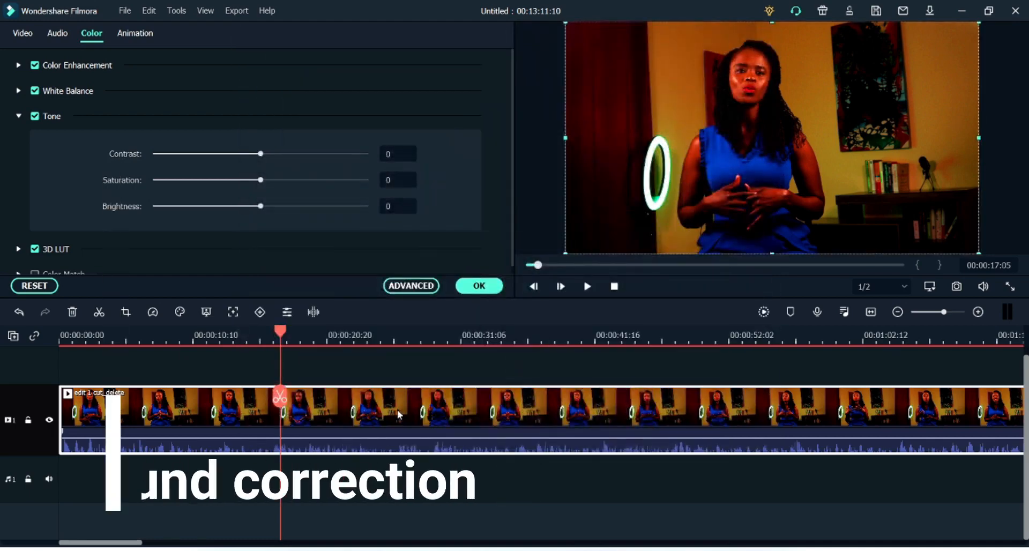
Review the clip's audio settings and equalizer presets, keeping the Default equalizer.
click(58, 33)
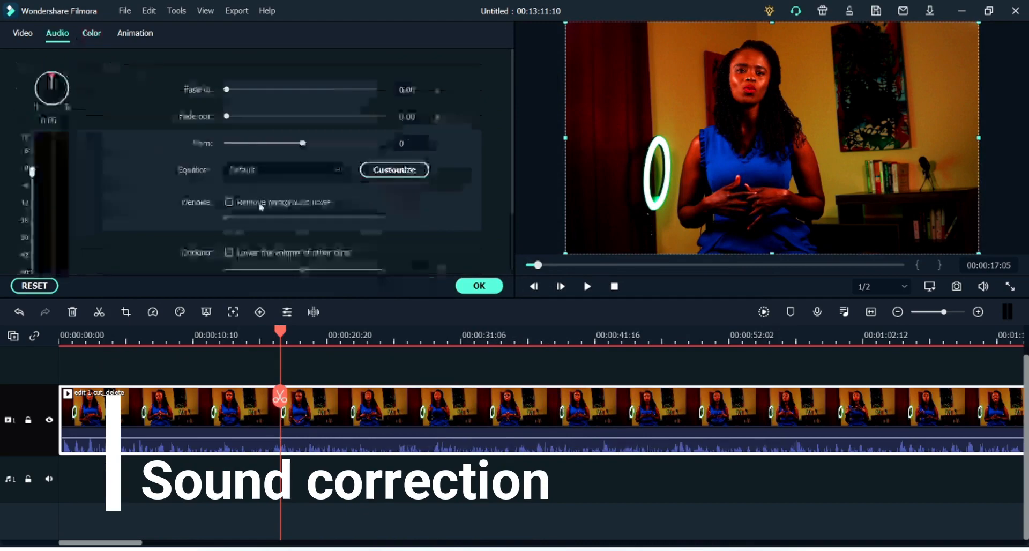
click(337, 170)
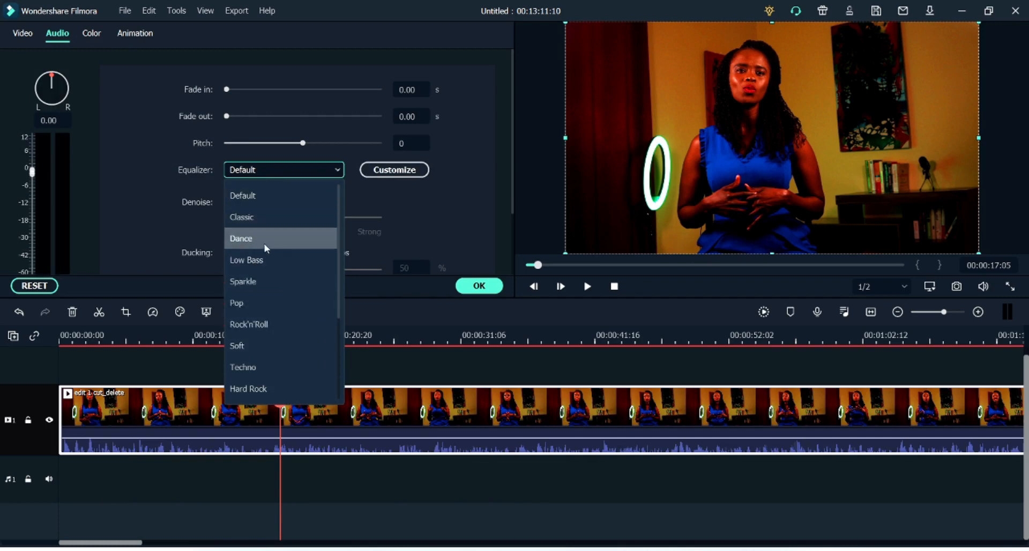
click(480, 288)
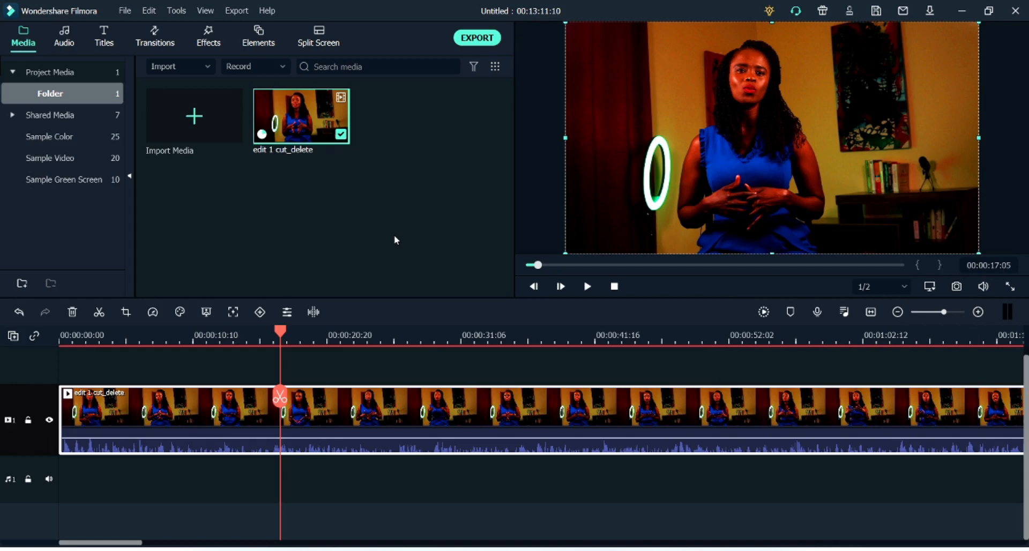
Return the playhead to the start of the timeline and play the clip.
drag(281, 400, 57, 402)
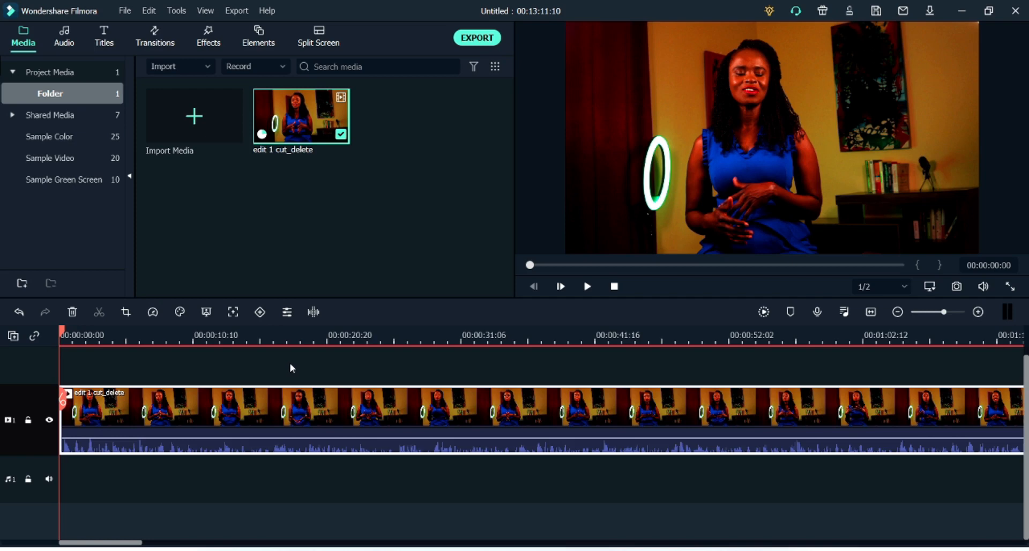
click(587, 286)
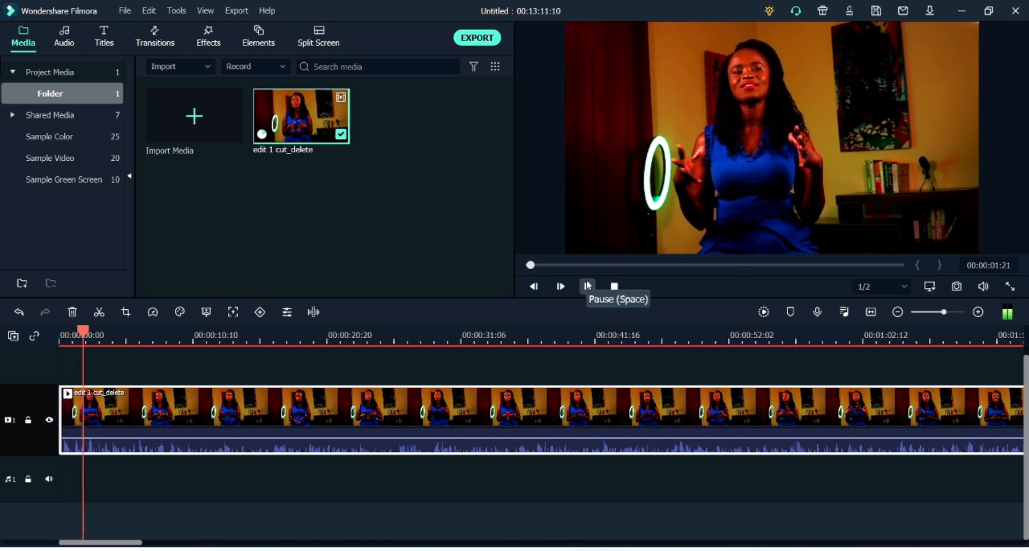
Pause playback and set the timeline clip's custom speed to 1.10x with Ripple Edit enabled.
click(588, 287)
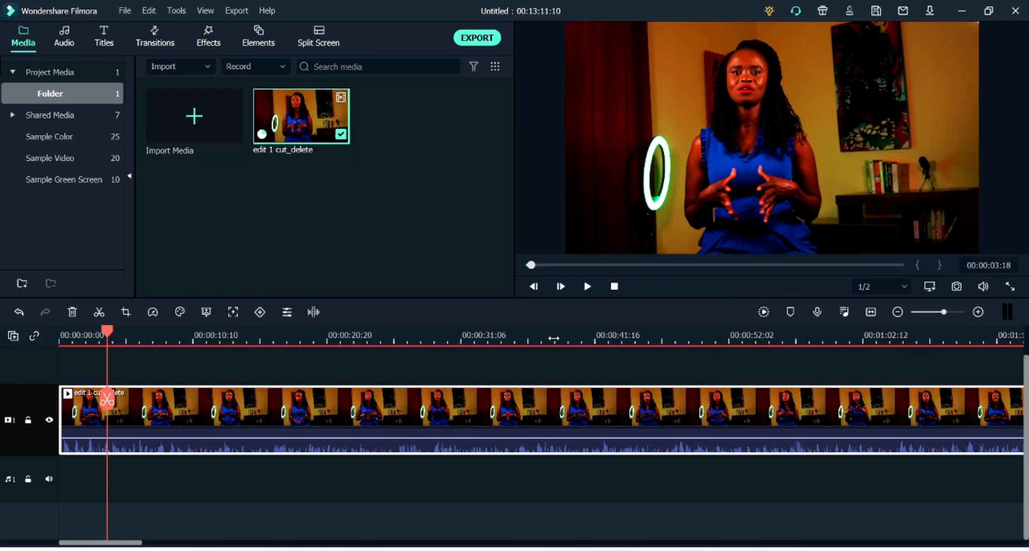
right_click(304, 423)
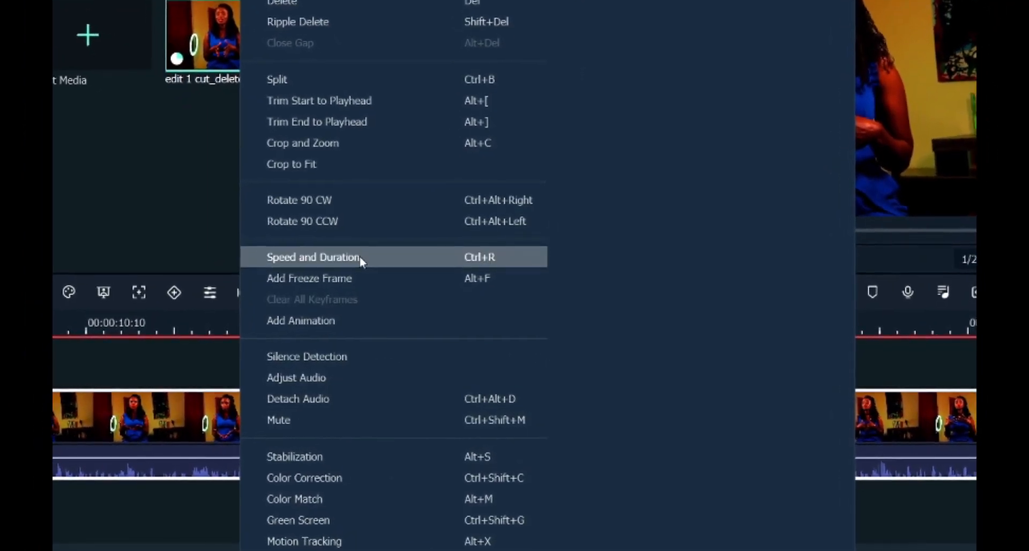
click(322, 260)
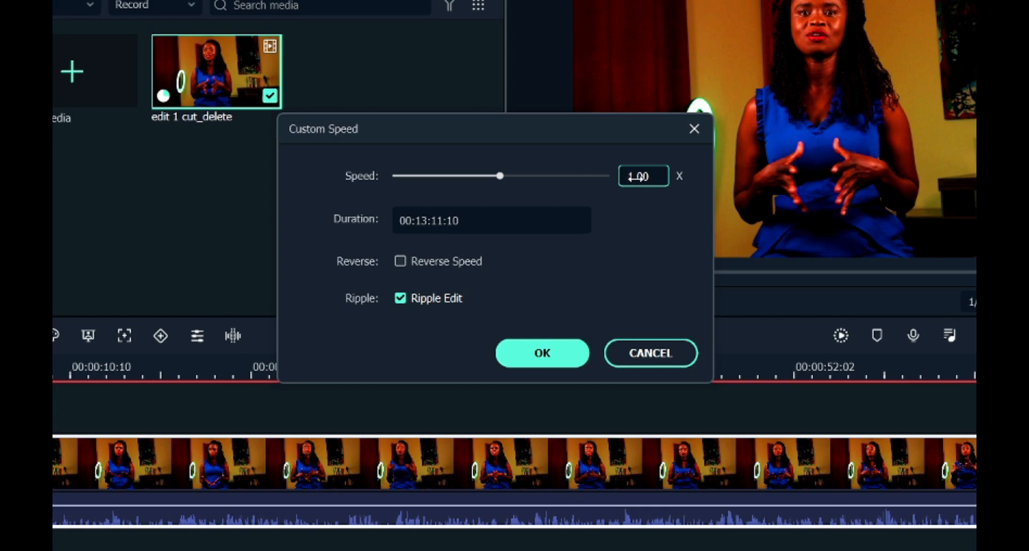
drag(657, 177, 627, 176)
click(643, 177)
key(BackSpace)
text(1)
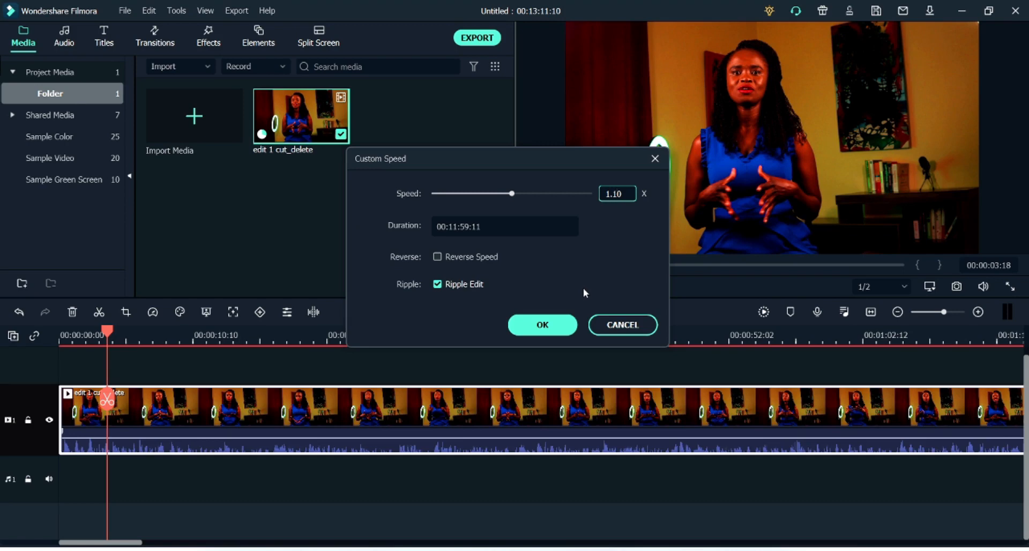
click(542, 325)
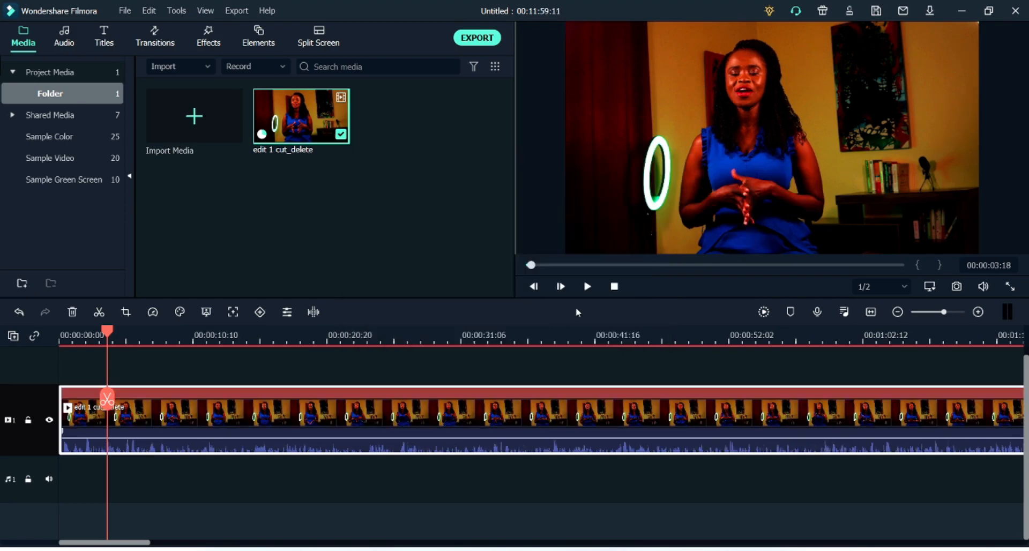
Play the sped-up clip from 00:00:03:18, pause at 00:00:05:07, and resume playback to check the pacing.
click(587, 286)
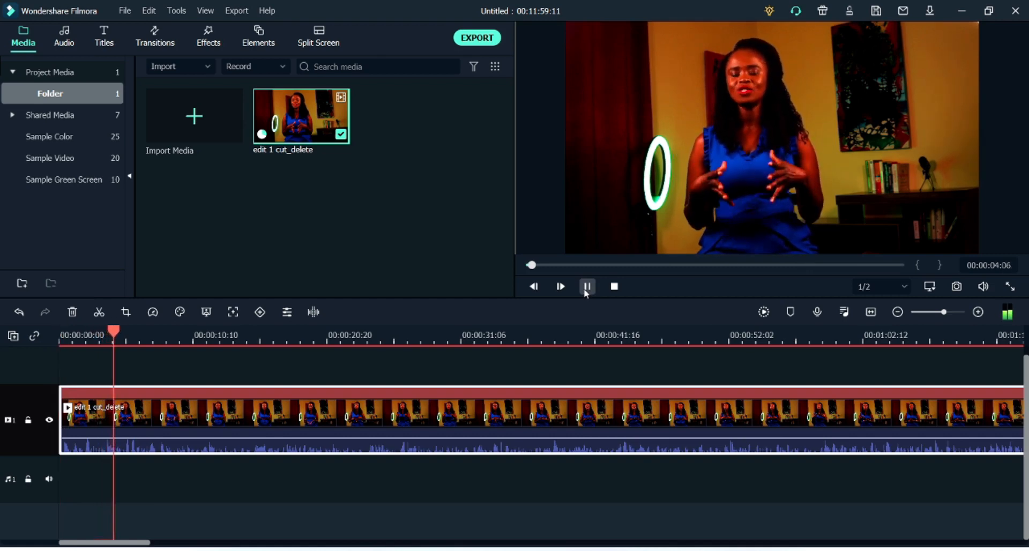
click(587, 286)
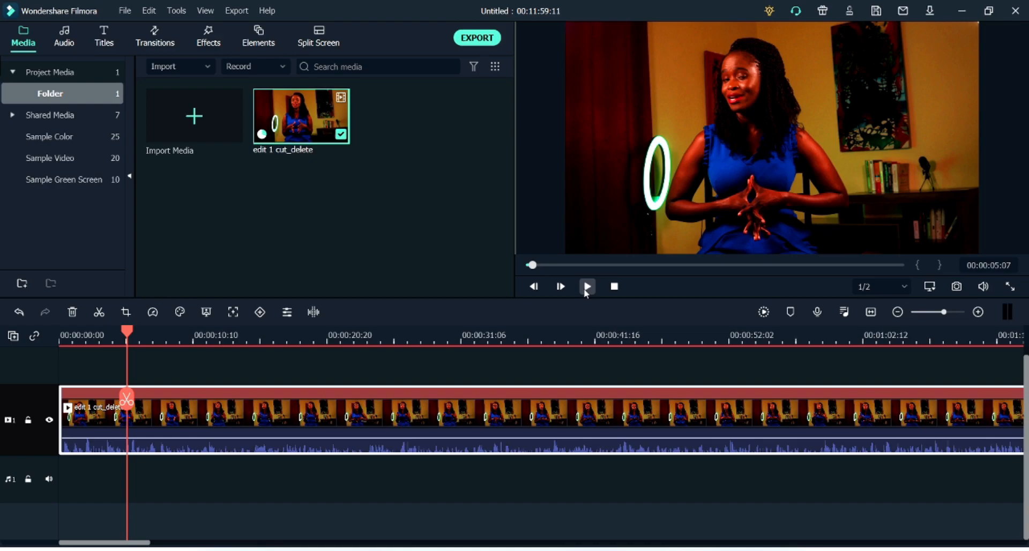
click(587, 287)
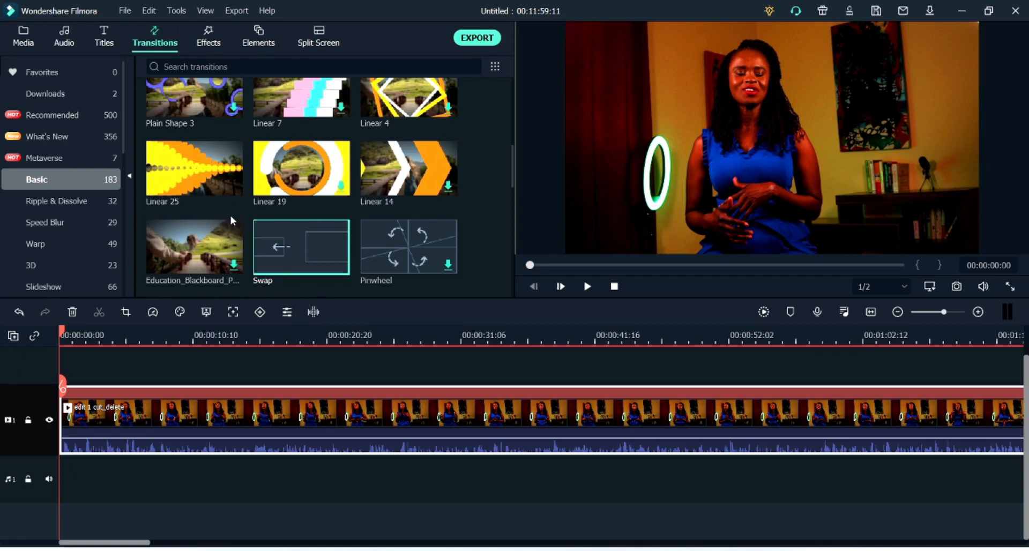
Preview the Linear 25 and Swap transitions and look through the rest of the Basic transitions.
click(184, 181)
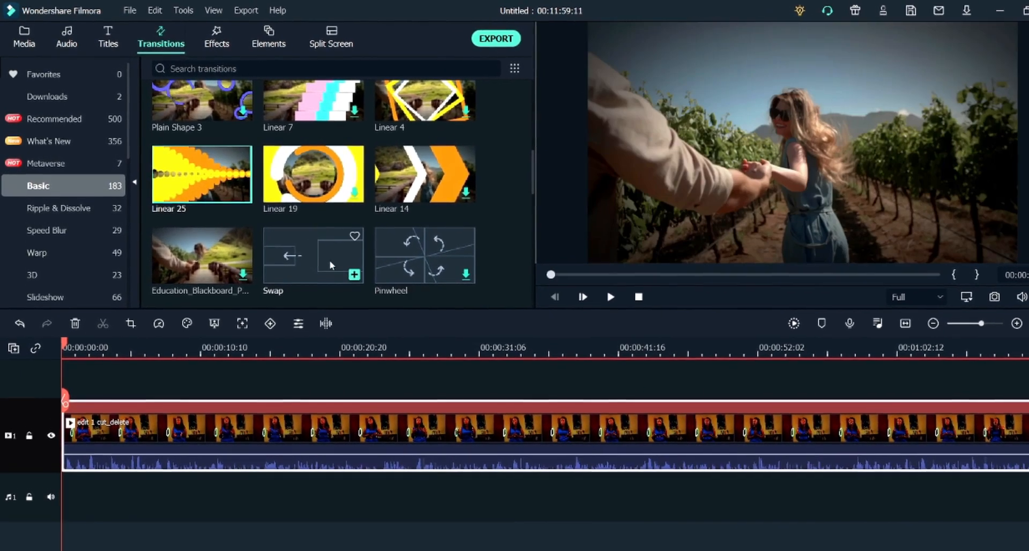
click(314, 250)
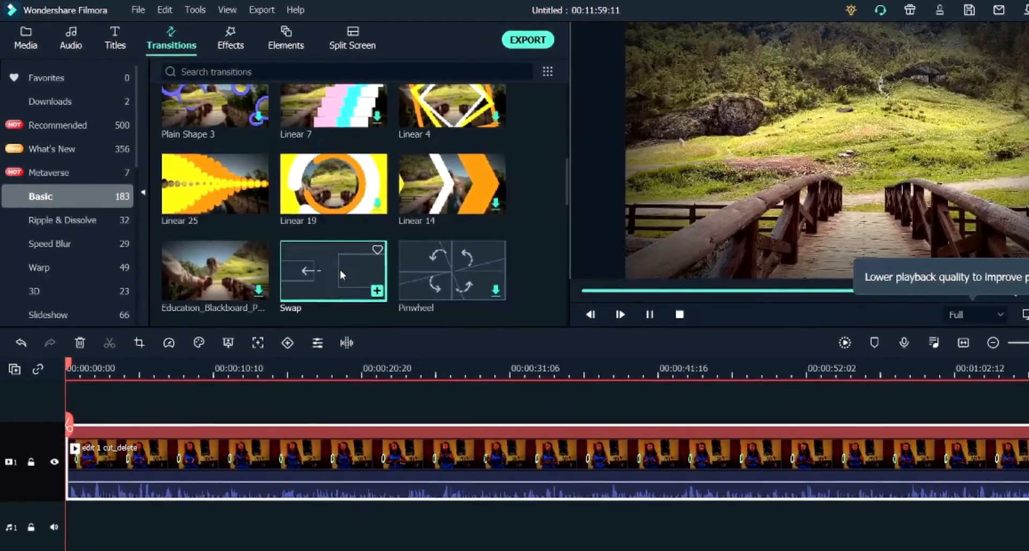
scroll(375, 241, down, 10)
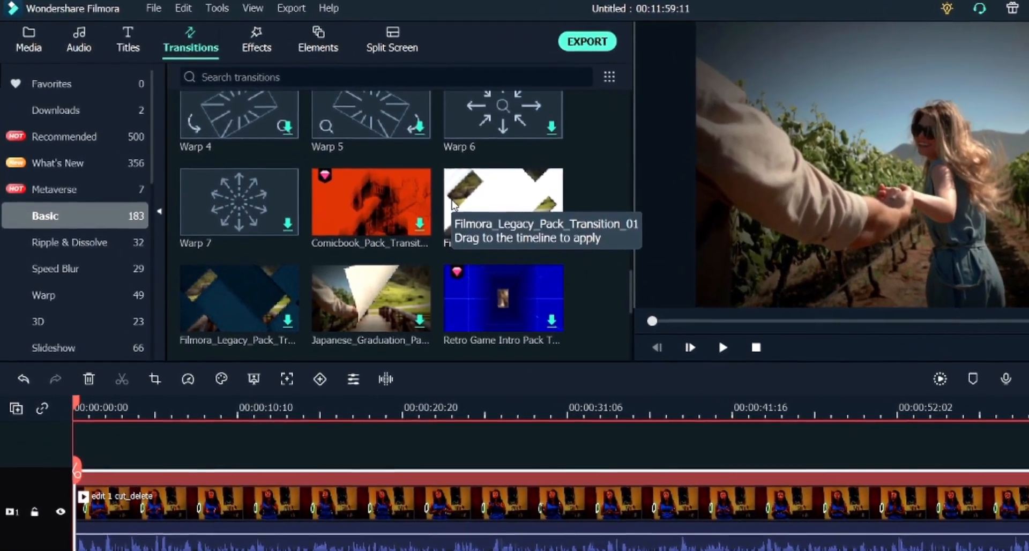
scroll(427, 203, down, 5)
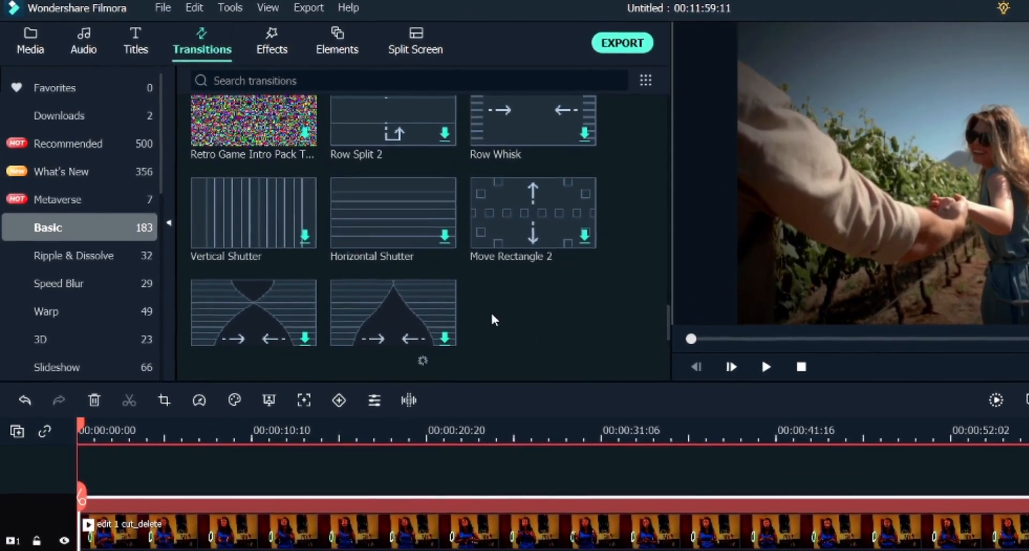
scroll(464, 292, down, 5)
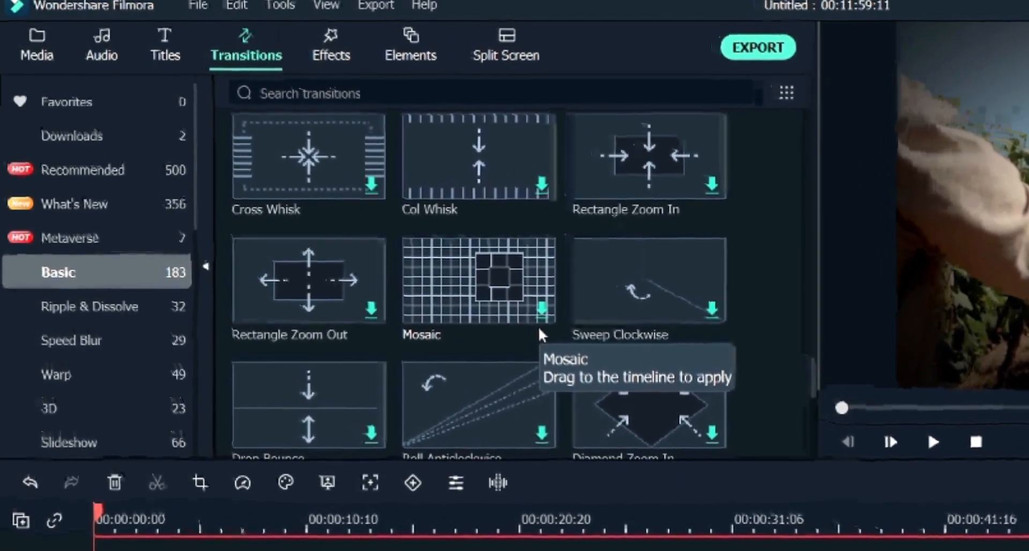
Look through the effects in the Downloads, Basic, and Education & tutorial categories.
click(327, 52)
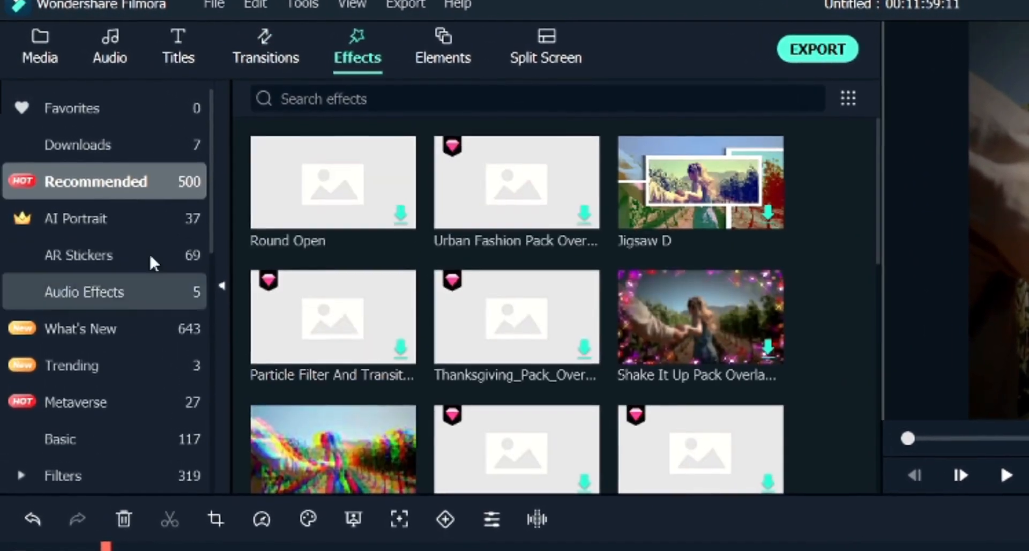
click(99, 141)
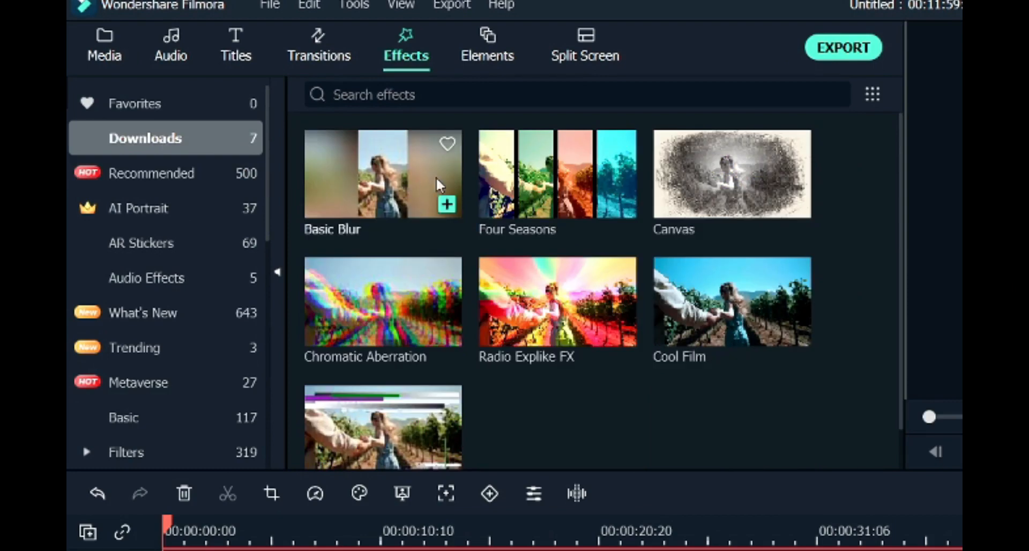
scroll(651, 337, down, 1)
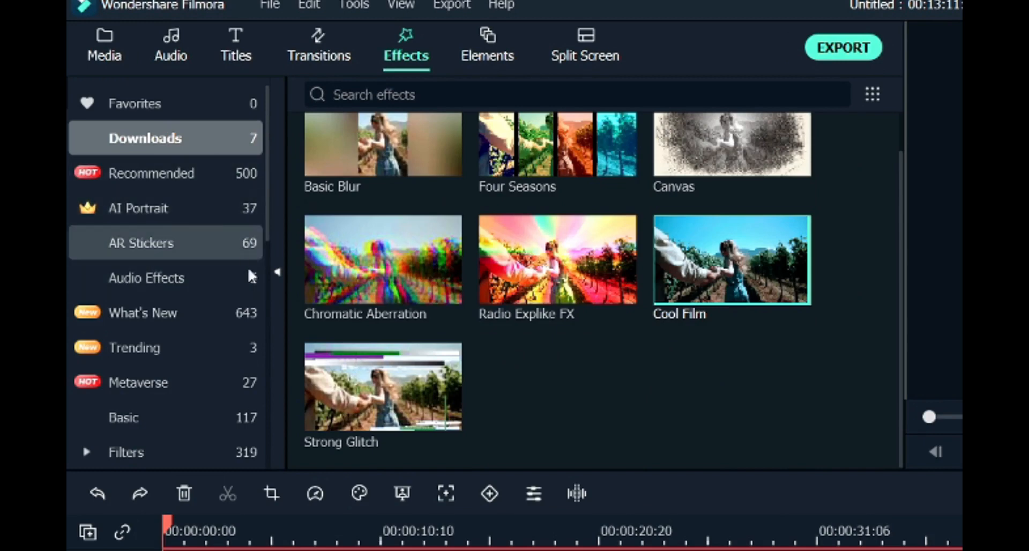
click(154, 416)
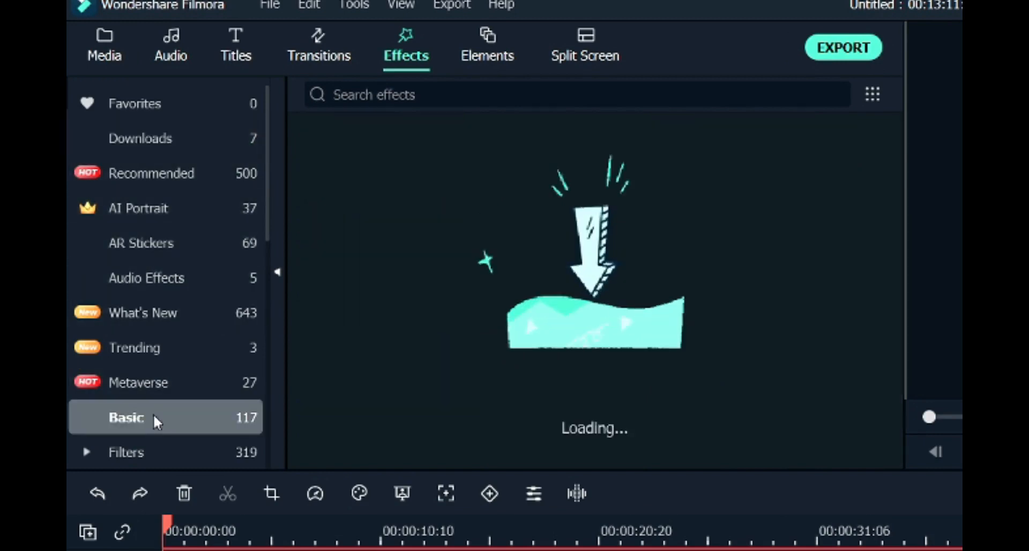
scroll(185, 342, down, 3)
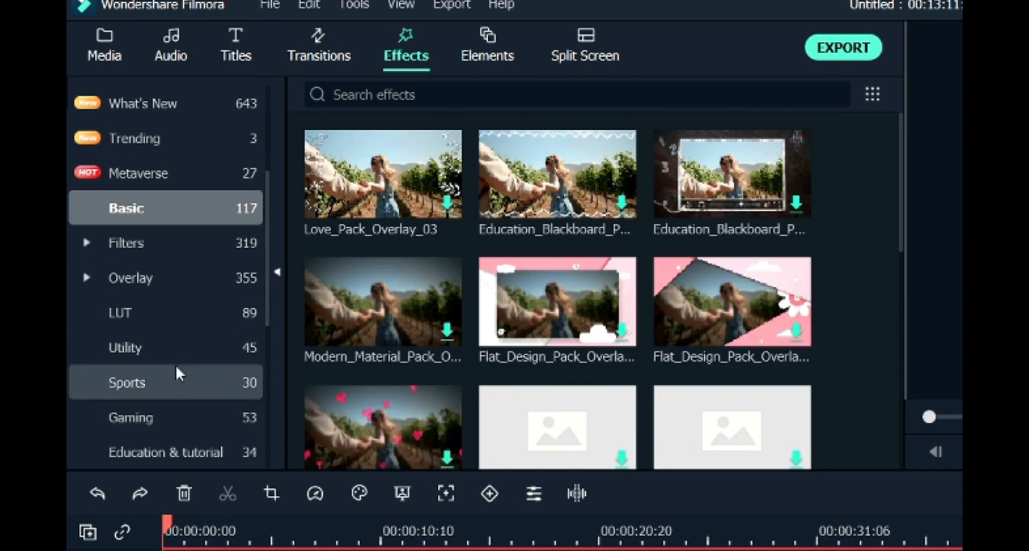
scroll(189, 306, down, 3)
click(189, 345)
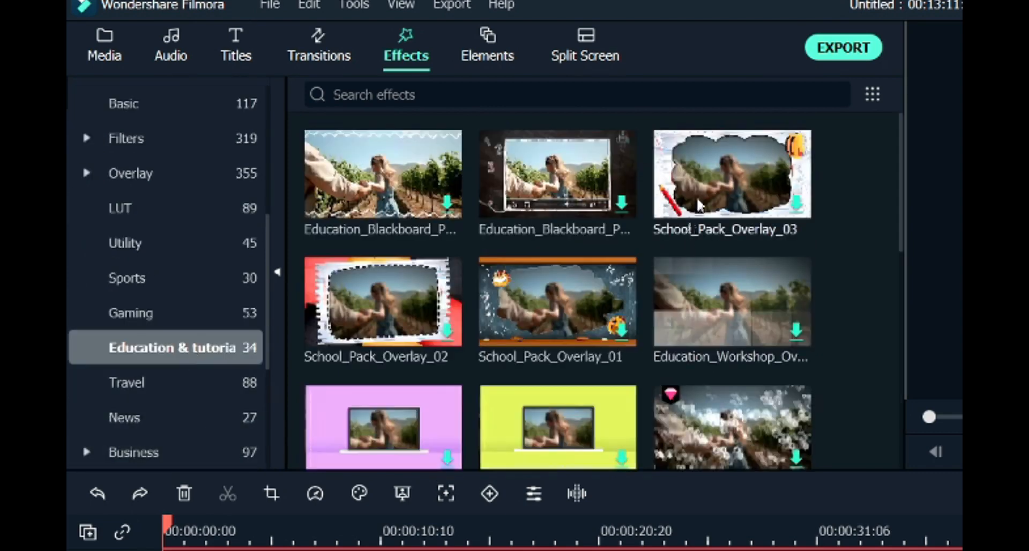
scroll(508, 313, down, 5)
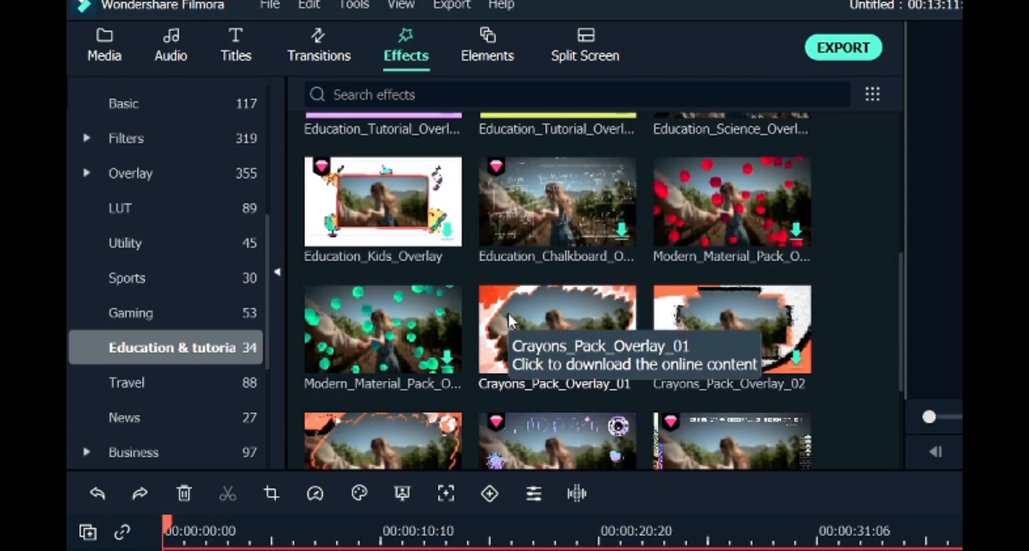
Look through the Basic category of elements, including its subscribe graphics and callouts.
click(495, 46)
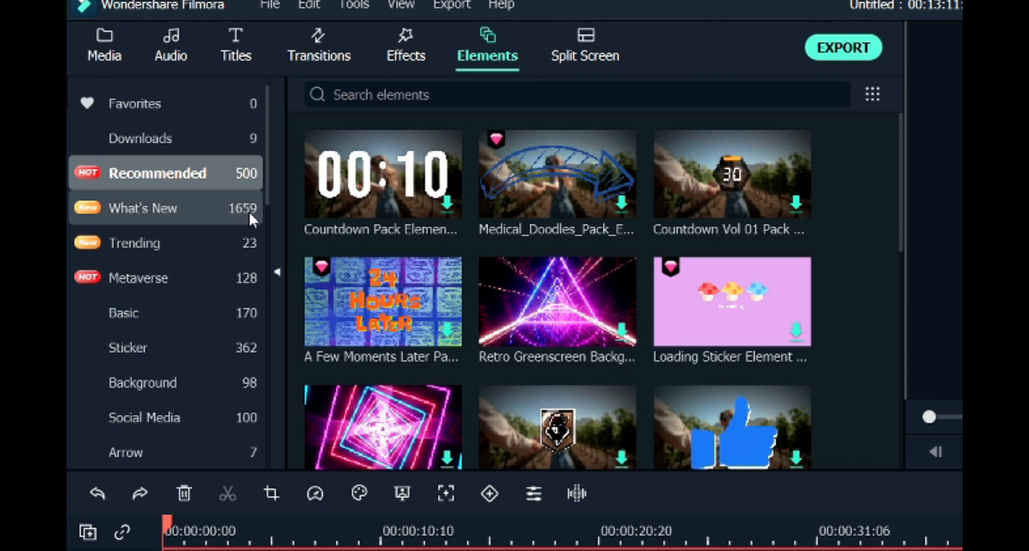
click(220, 315)
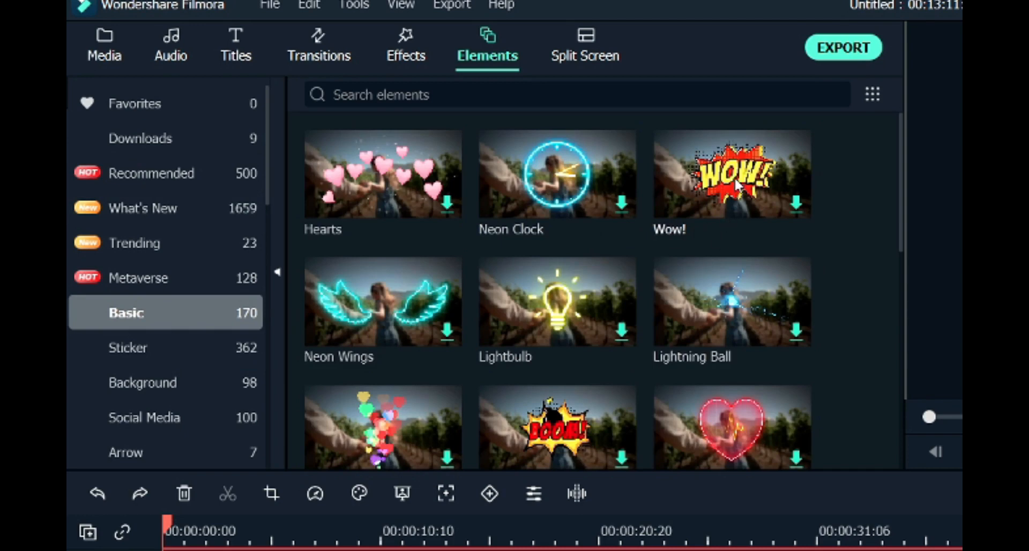
scroll(737, 185, down, 10)
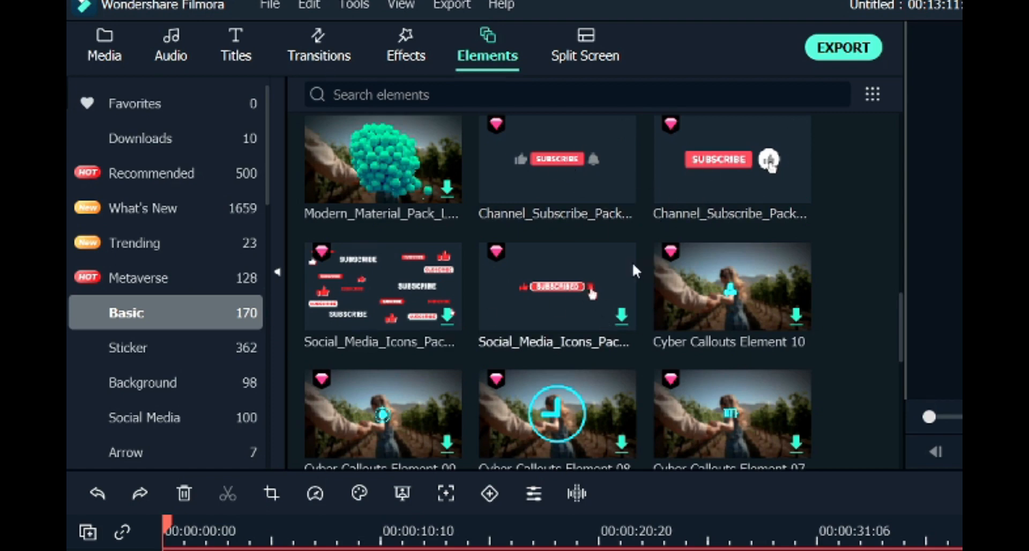
scroll(635, 271, down, 5)
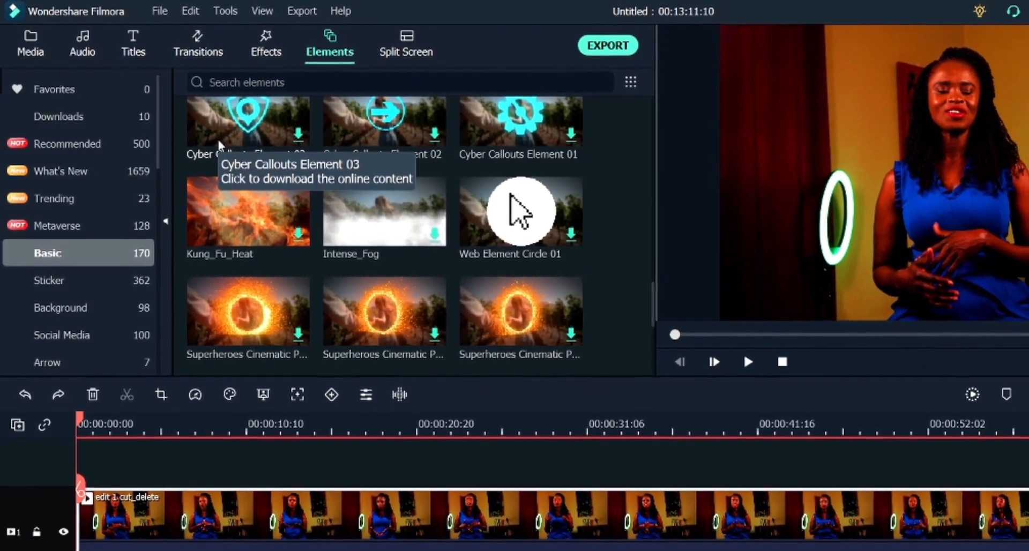
scroll(386, 224, up, 5)
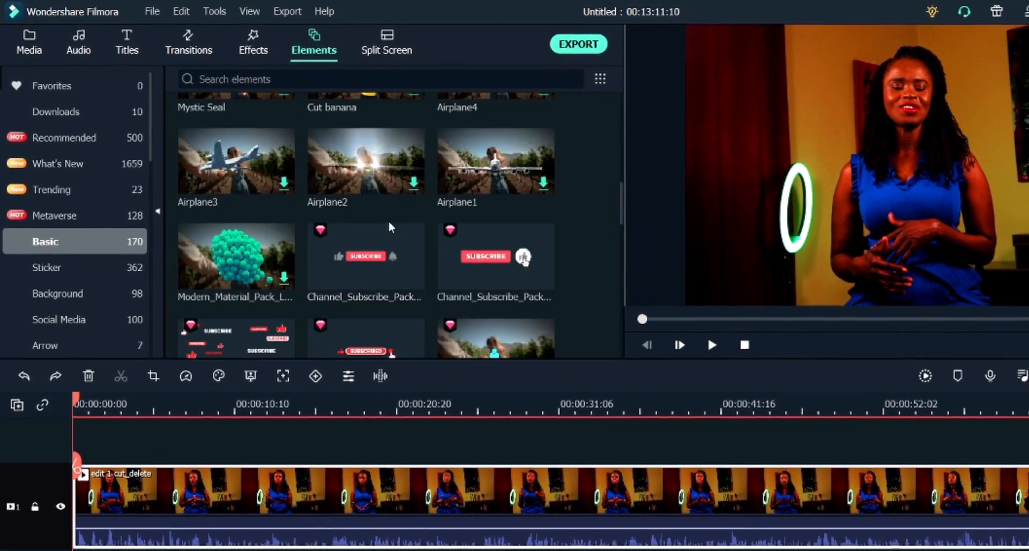
scroll(414, 199, up, 3)
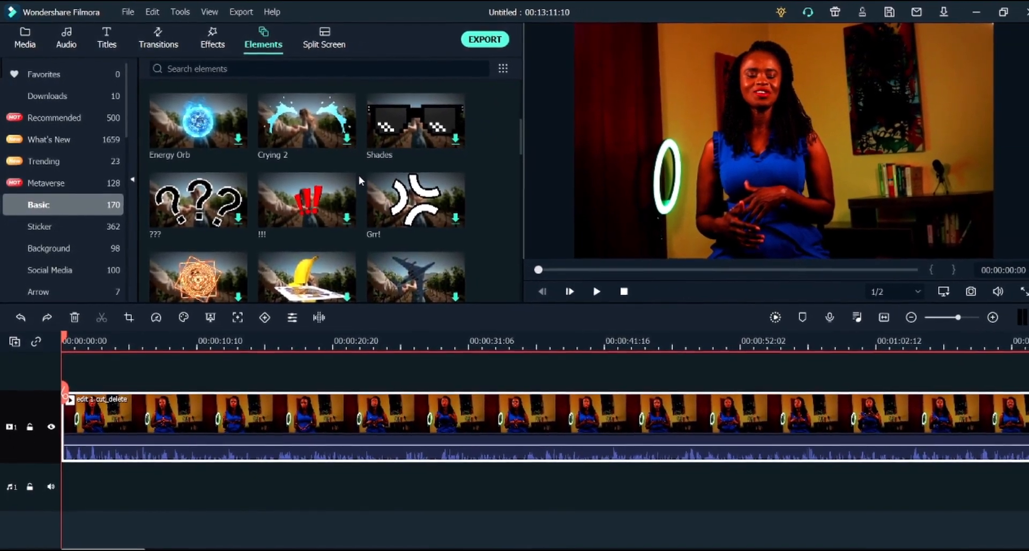
Look through the Basic split screen layouts.
click(326, 42)
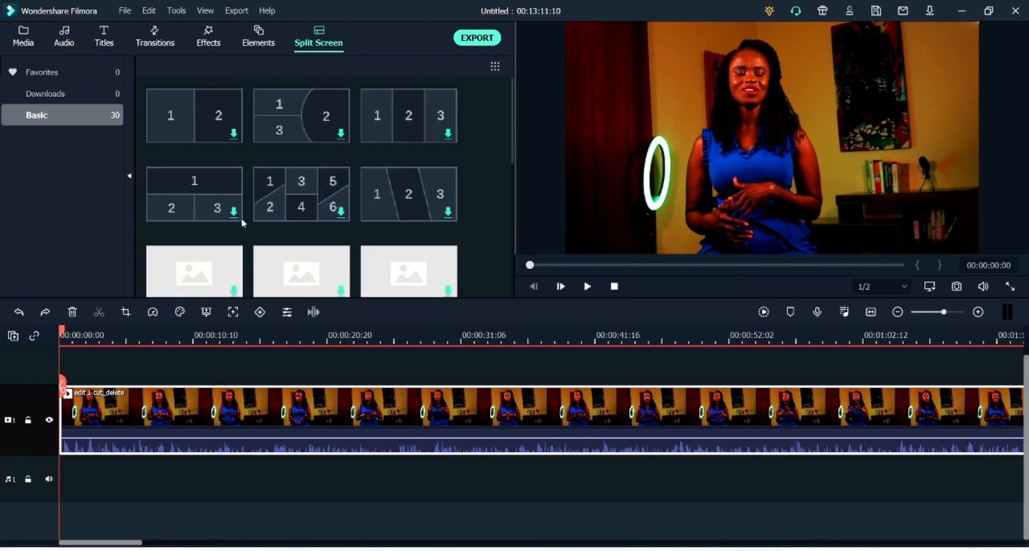
scroll(333, 237, down, 2)
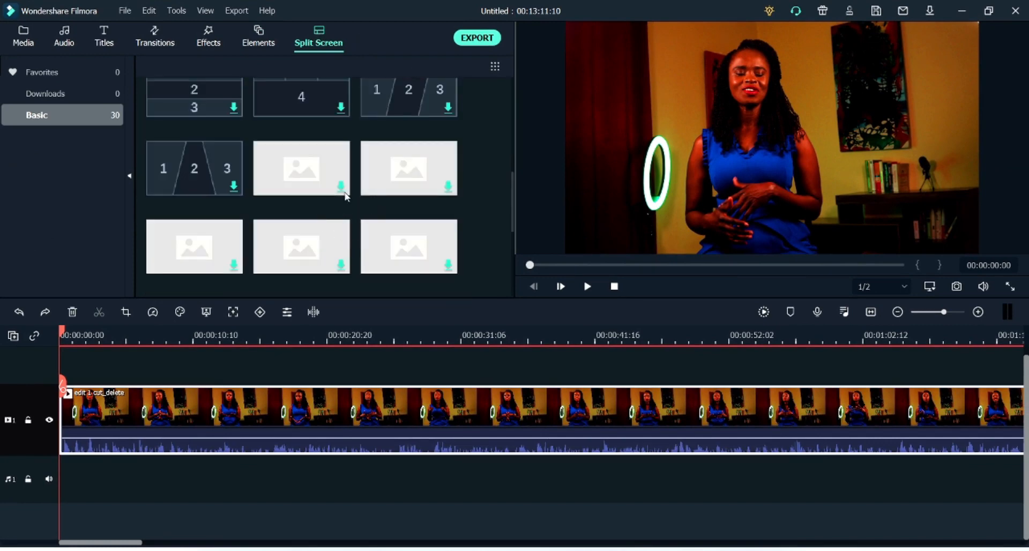
scroll(358, 209, down, 2)
scroll(343, 224, up, 2)
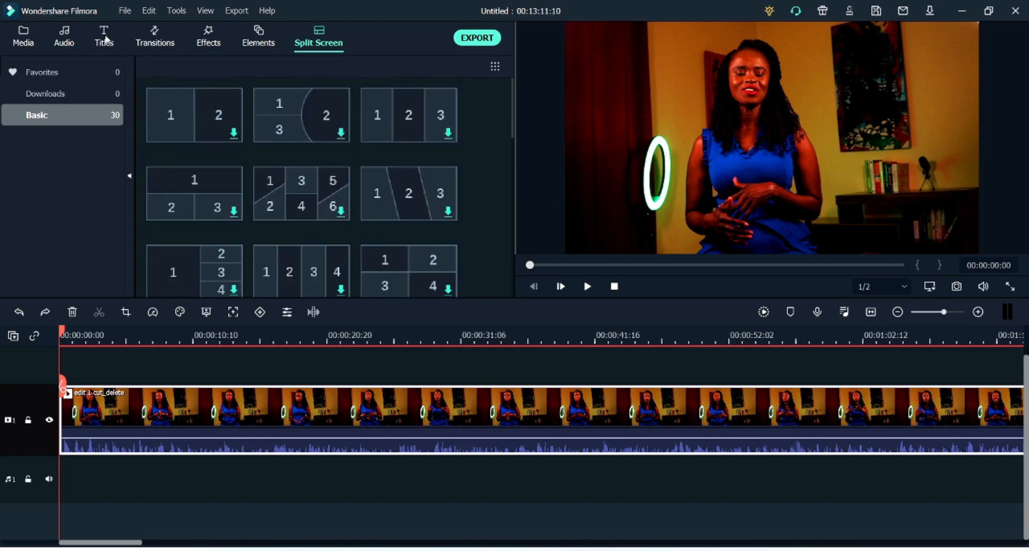
Look through the Recommended music tracks in the audio library.
click(63, 39)
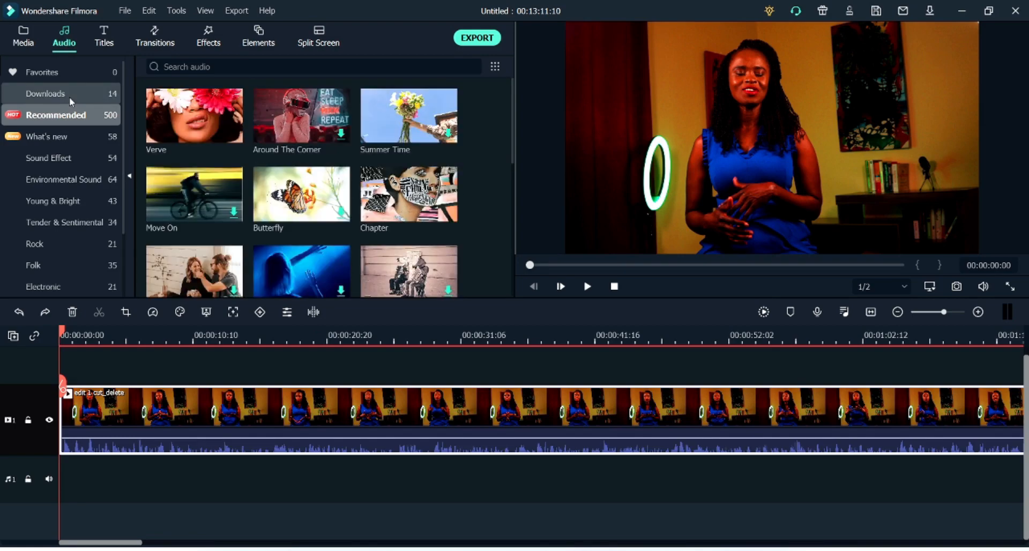
scroll(263, 167, down, 3)
scroll(263, 167, down, 10)
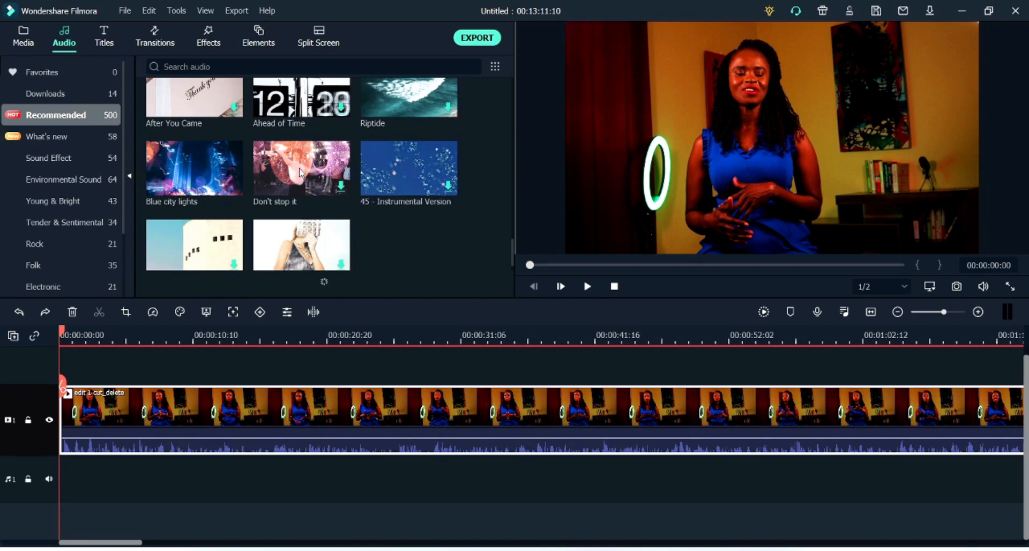
scroll(299, 171, up, 12)
Look through the downloaded title templates and the Basic title category.
click(107, 36)
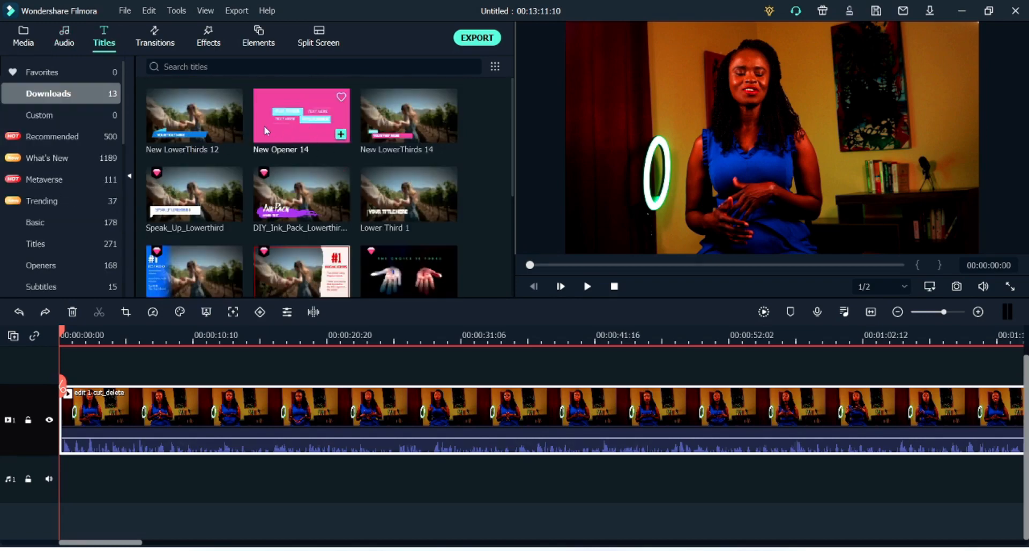
scroll(220, 165, down, 5)
scroll(244, 209, up, 5)
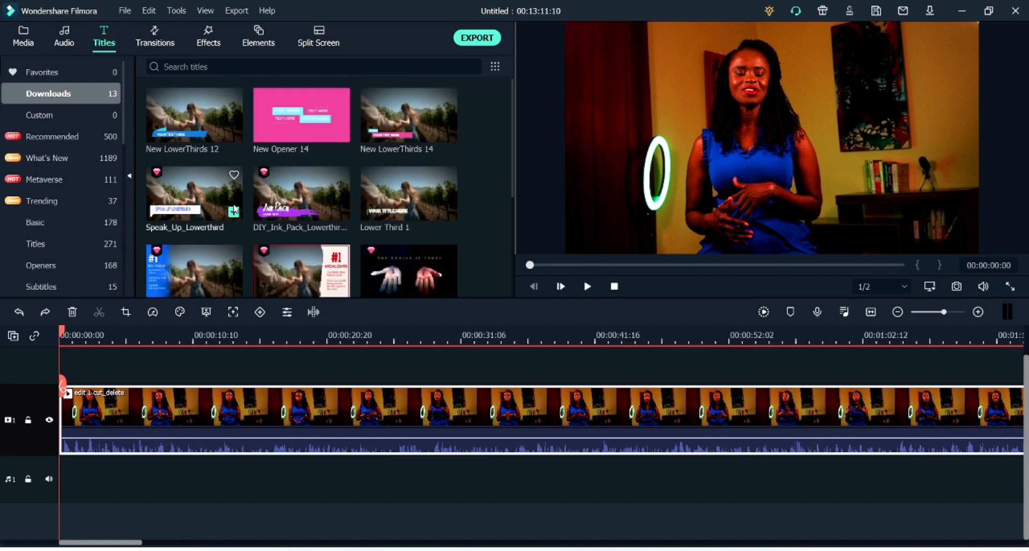
click(86, 221)
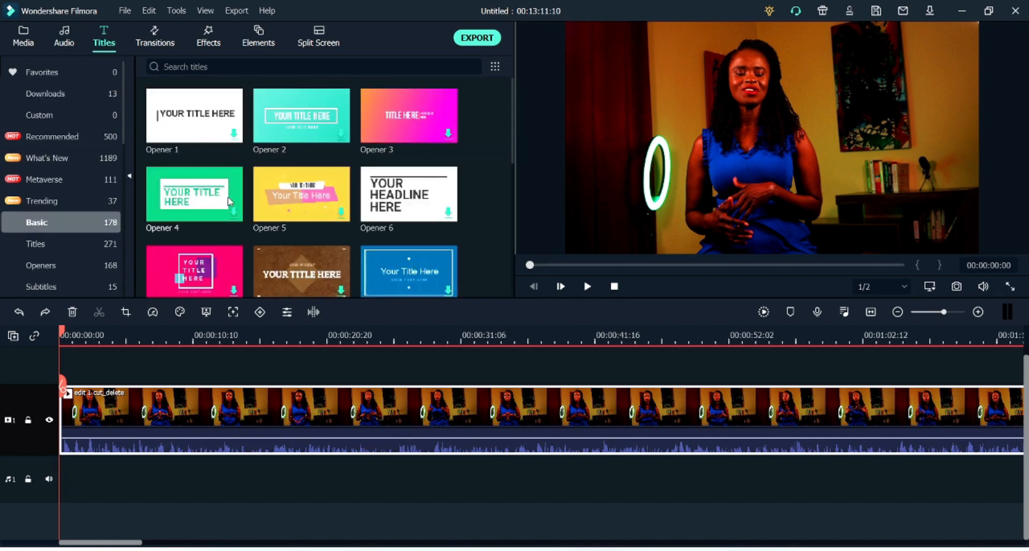
scroll(325, 187, down, 5)
scroll(369, 218, down, 10)
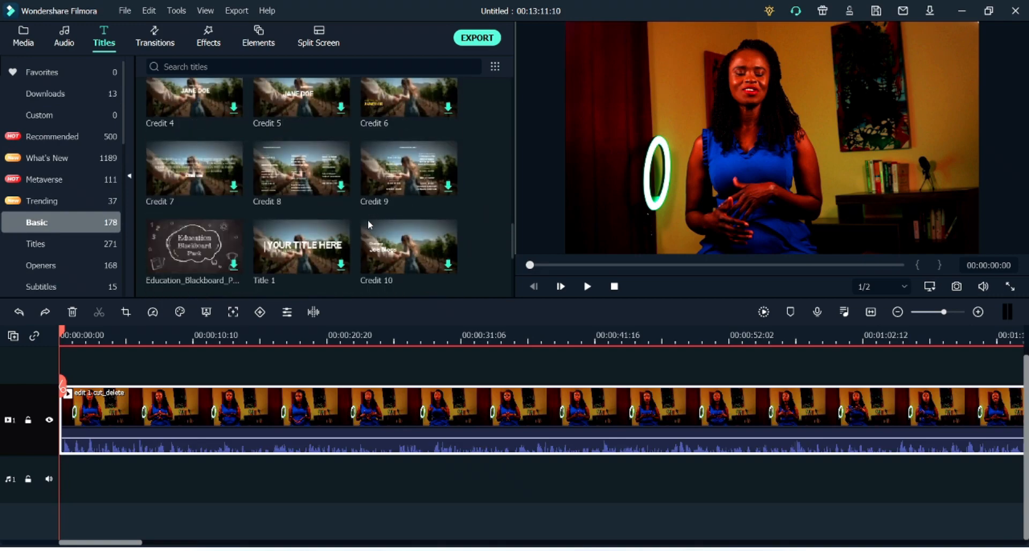
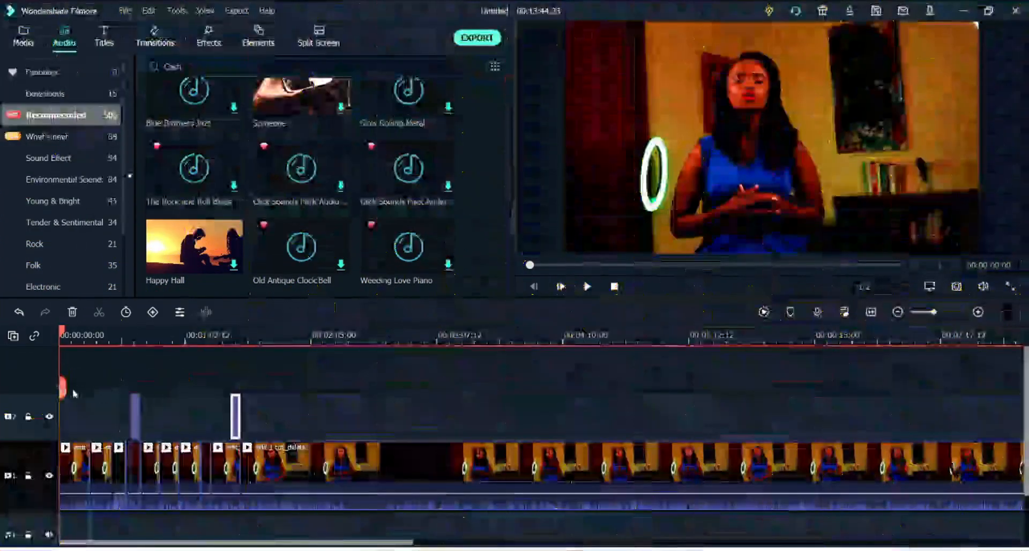
Play back the "$13,500 Debt" title section on the timeline and return the playhead to the start.
click(136, 416)
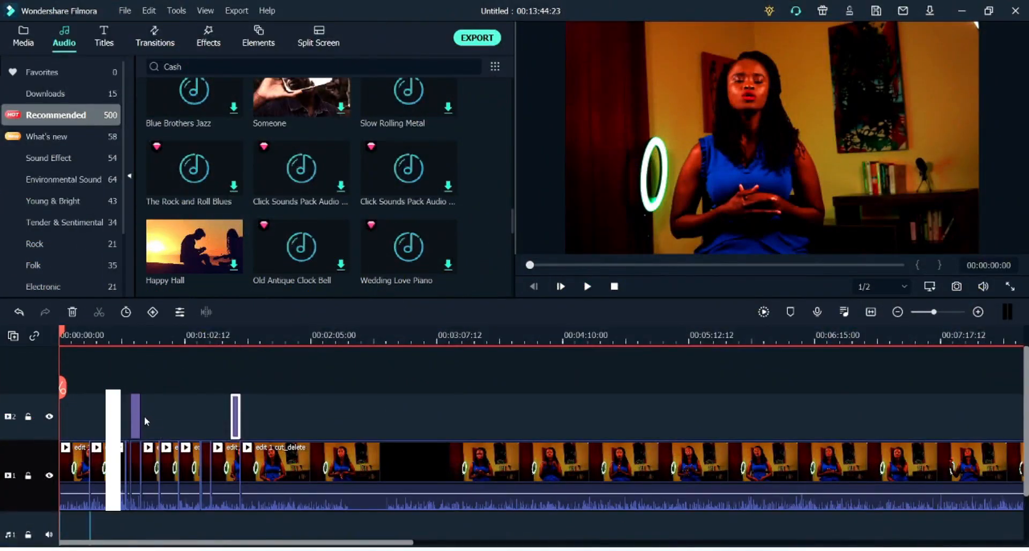
click(232, 423)
drag(63, 390, 228, 402)
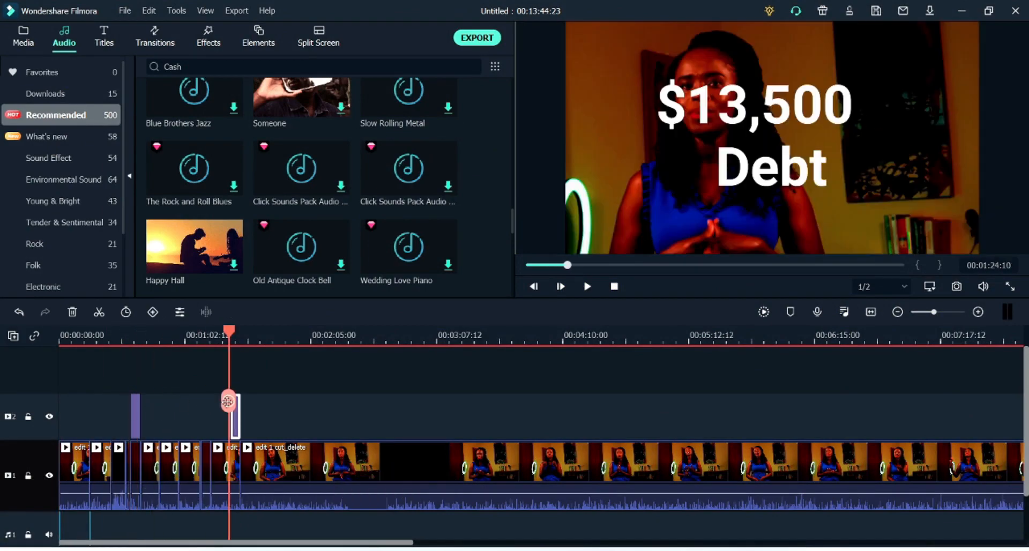
click(587, 286)
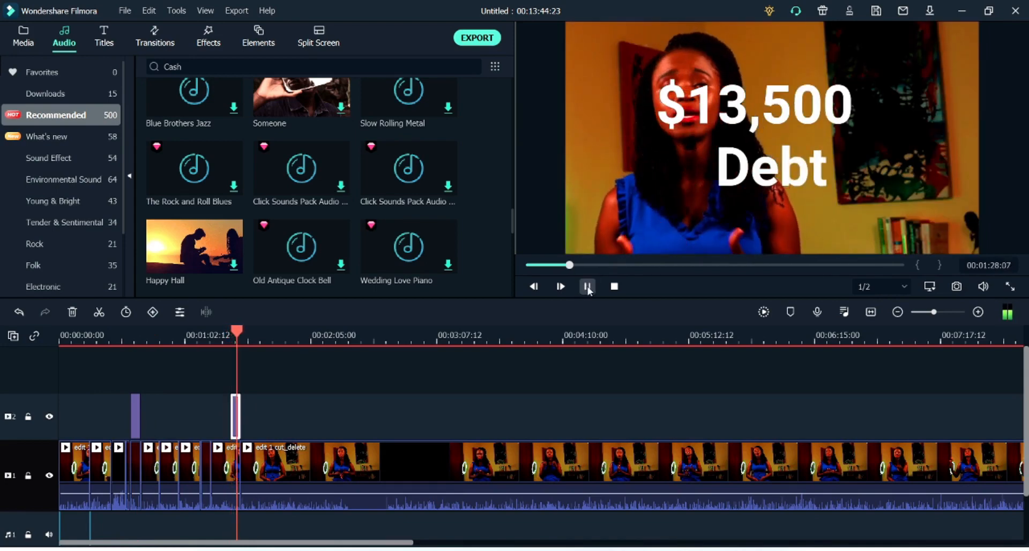
click(238, 403)
drag(236, 401, 31, 400)
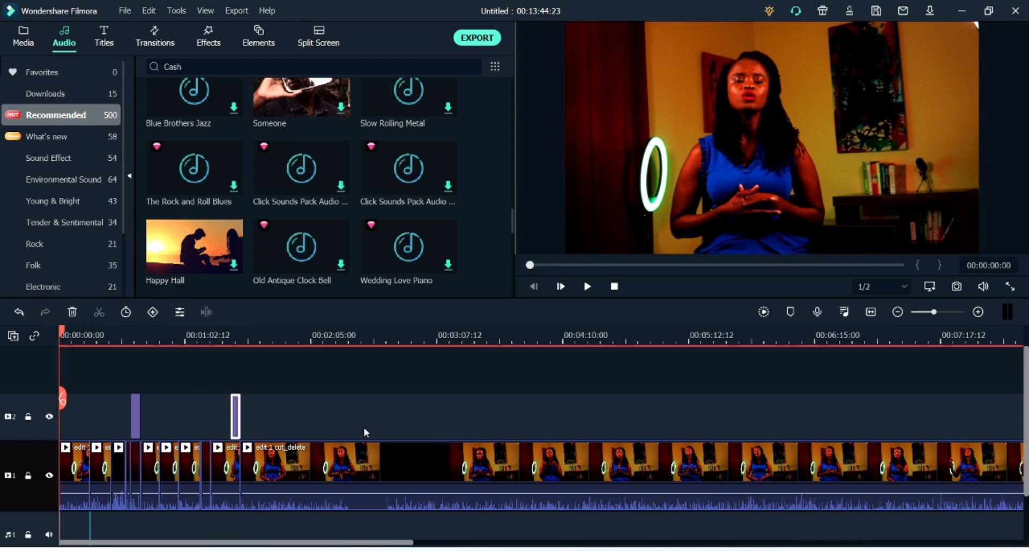
Save the project as "edit with effects and text" in the 13500 conmen folder.
key(ctrl+s)
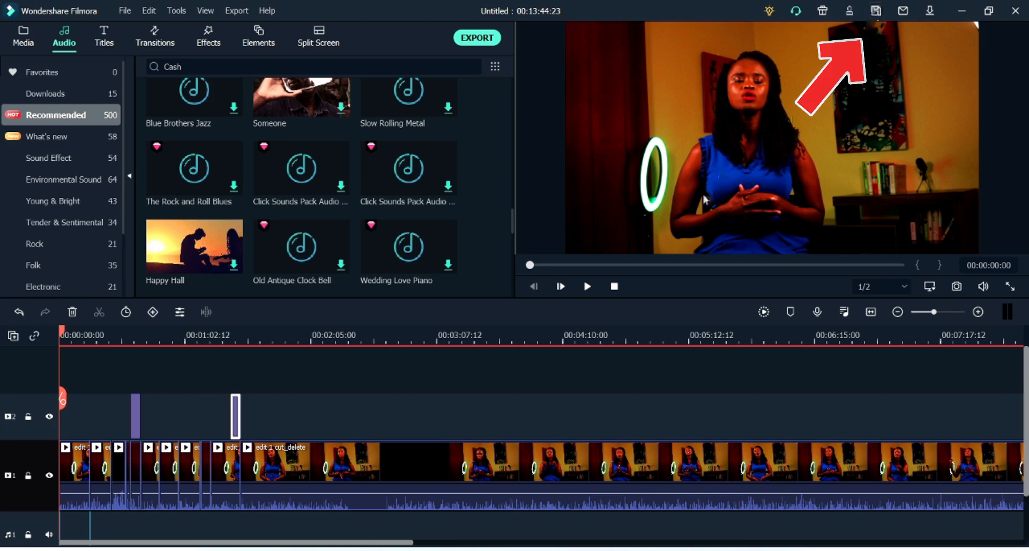
key(ctrl+s)
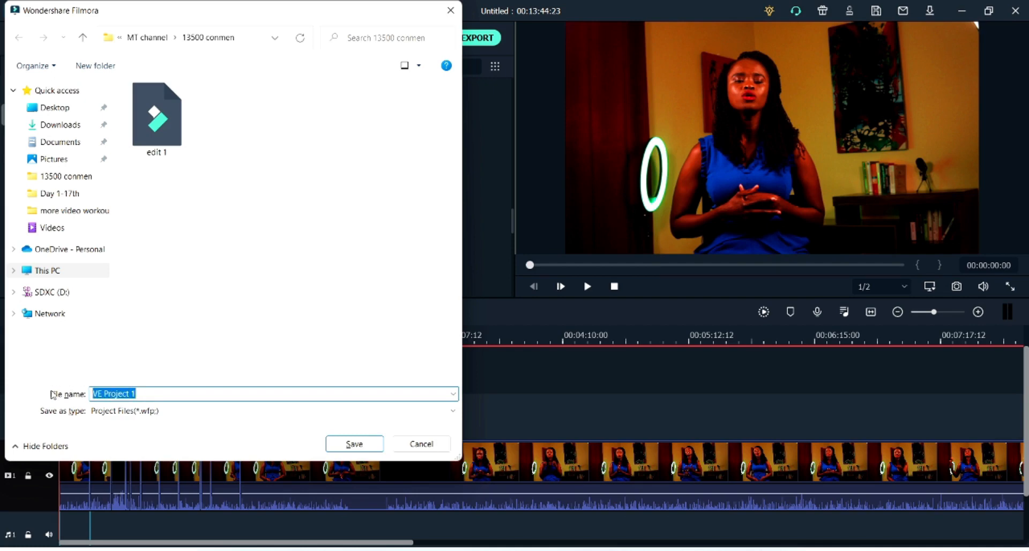
text(edit with )
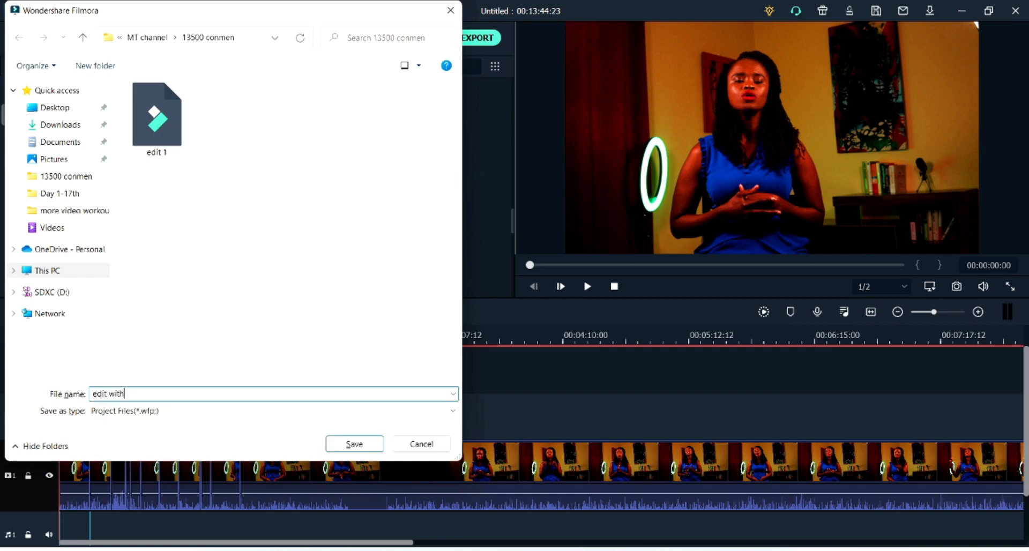
text(effects and text)
click(346, 449)
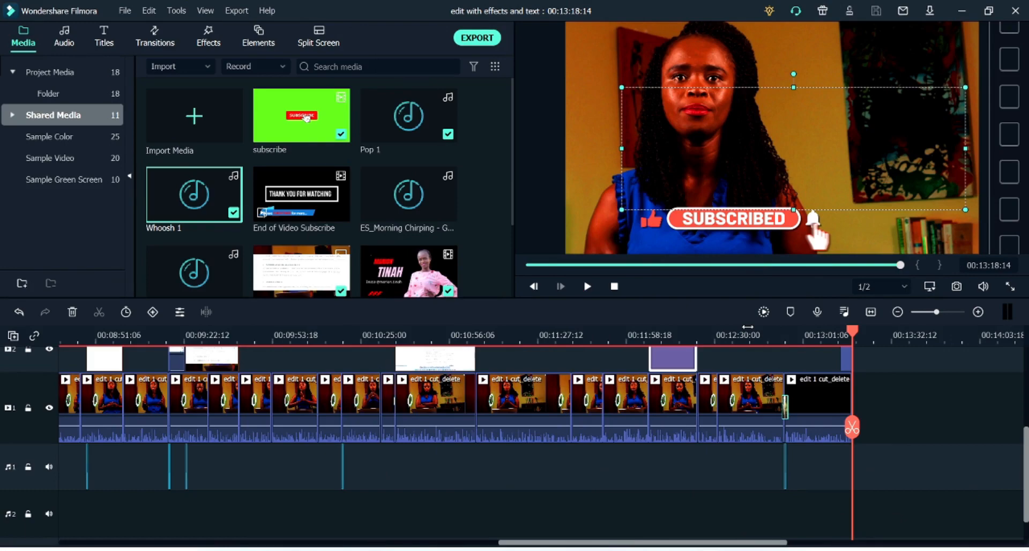
Fit the whole edited timeline into view and return the playhead to the beginning.
click(897, 312)
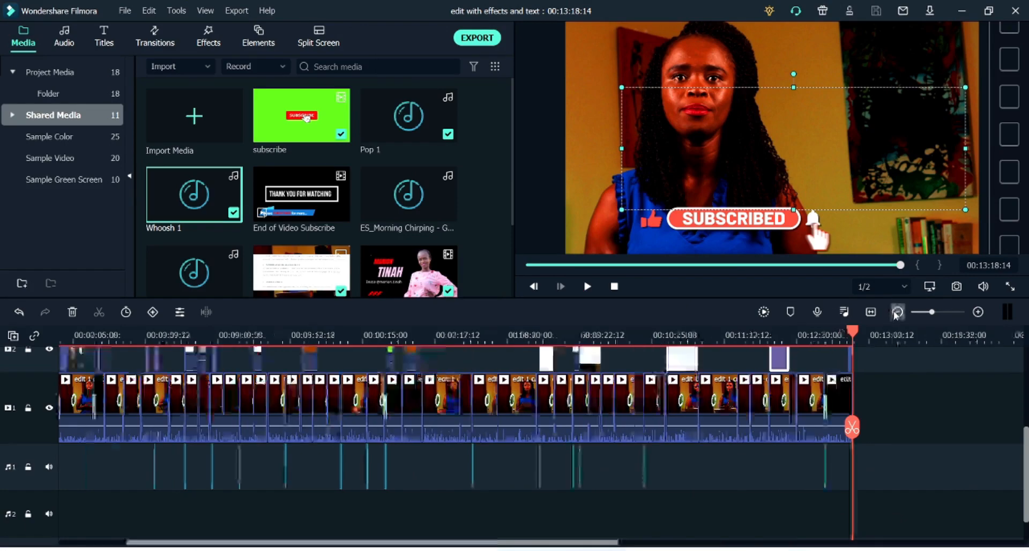
click(899, 313)
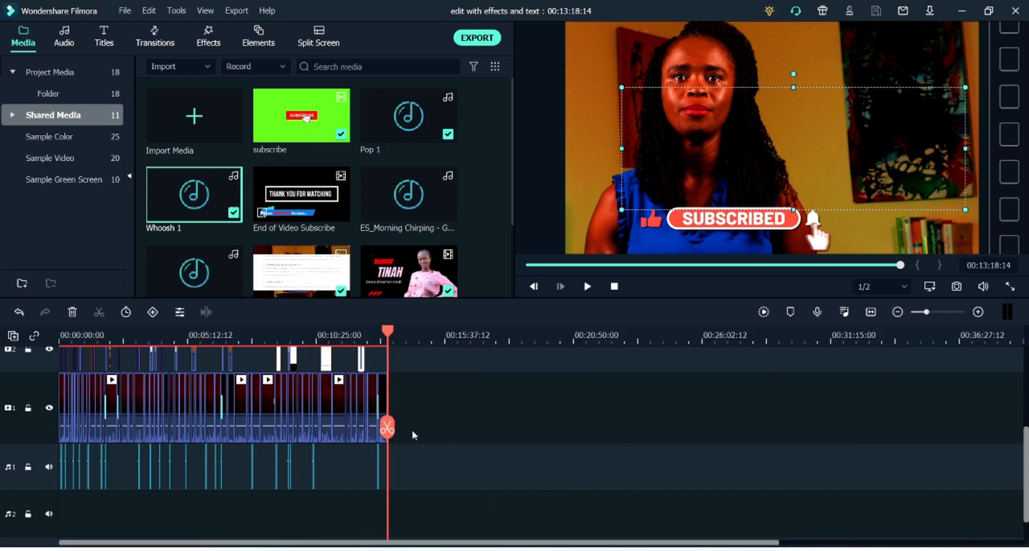
click(160, 427)
click(60, 428)
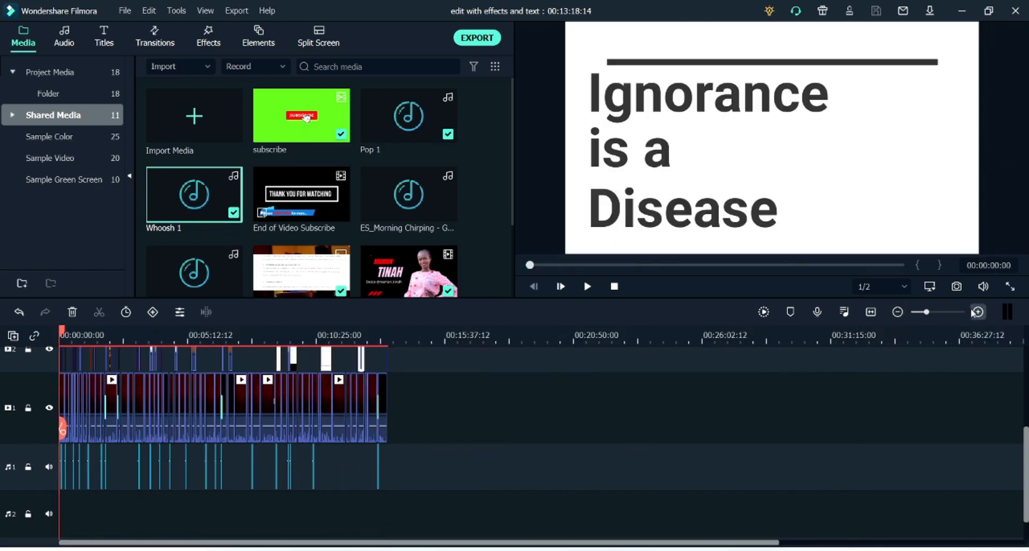
click(980, 314)
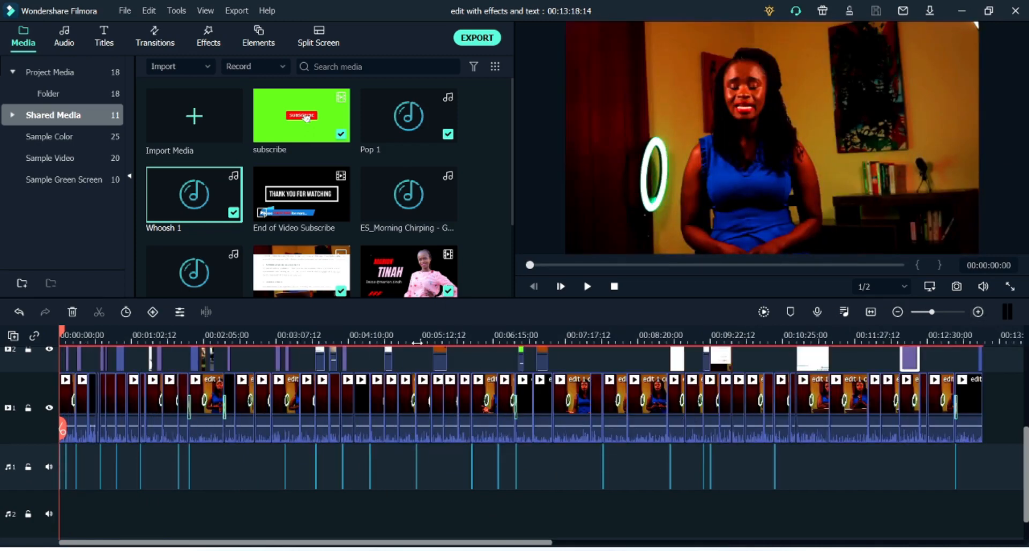
Scrub through the finished timeline at several points to review the clips, titles, overlays and sound effects.
click(418, 346)
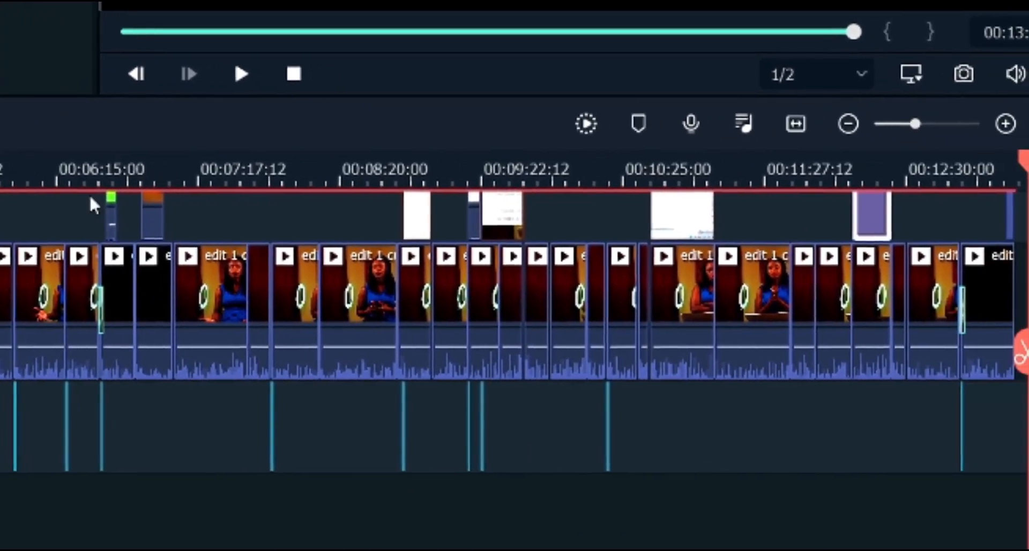
click(143, 182)
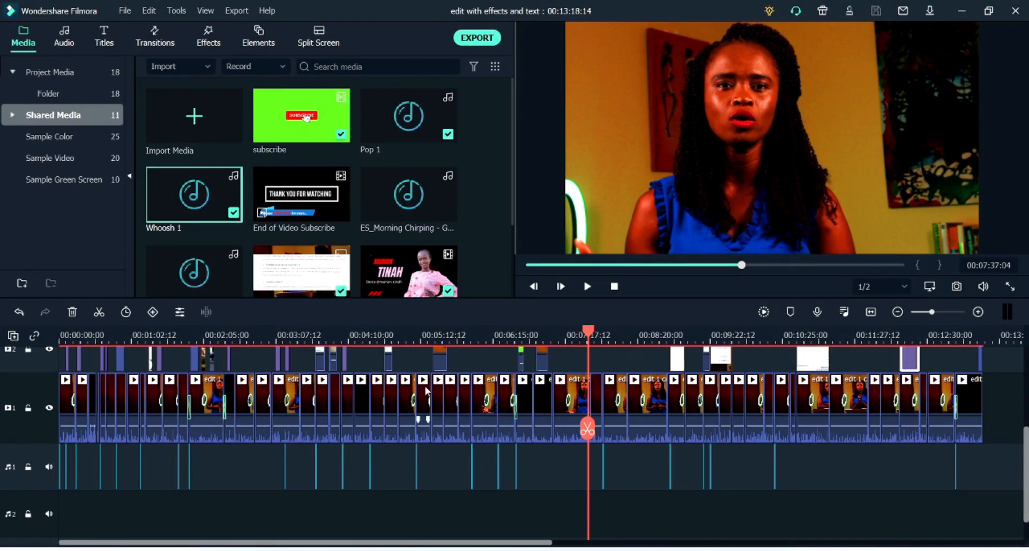
click(396, 338)
click(483, 337)
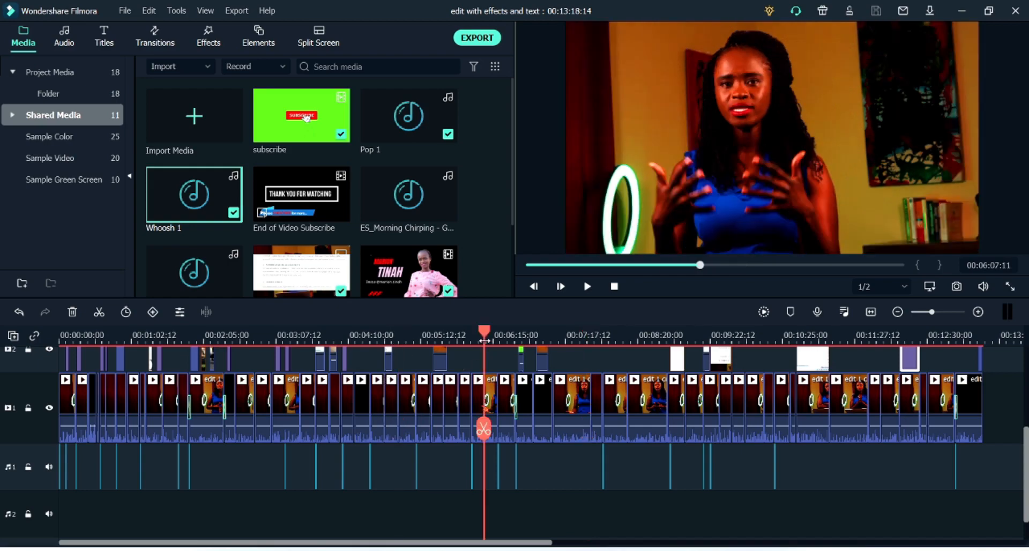
click(590, 337)
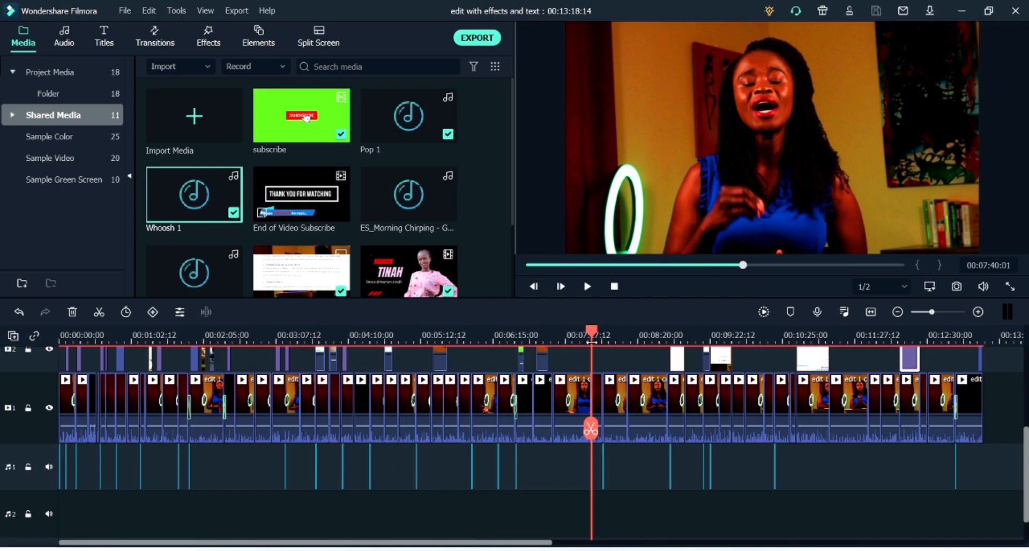
click(753, 338)
click(842, 337)
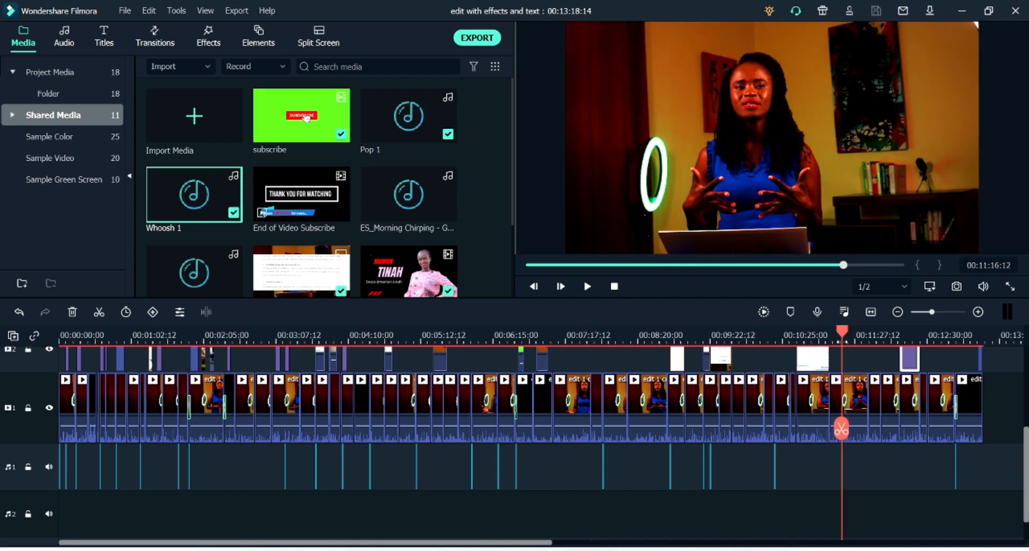
click(594, 337)
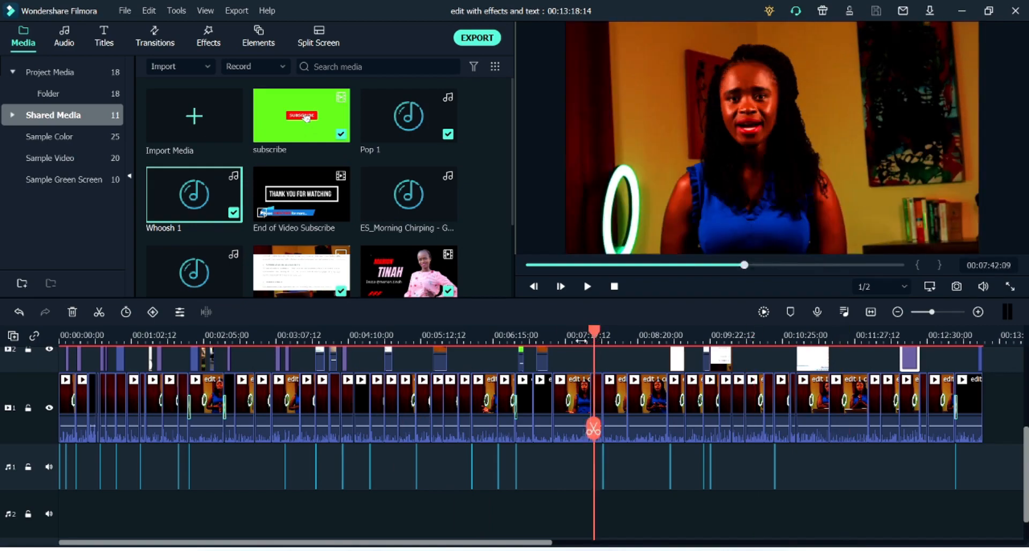
click(413, 338)
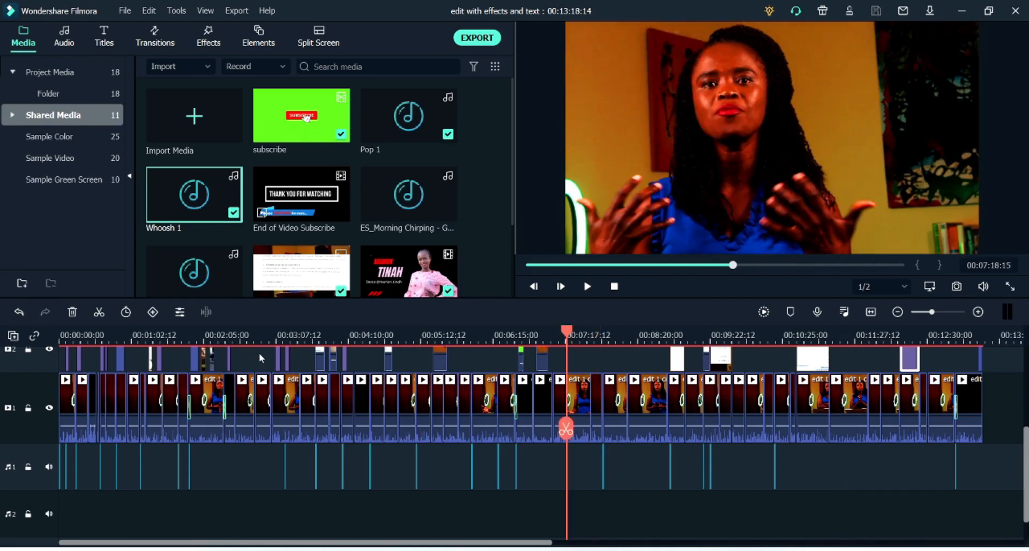
click(258, 338)
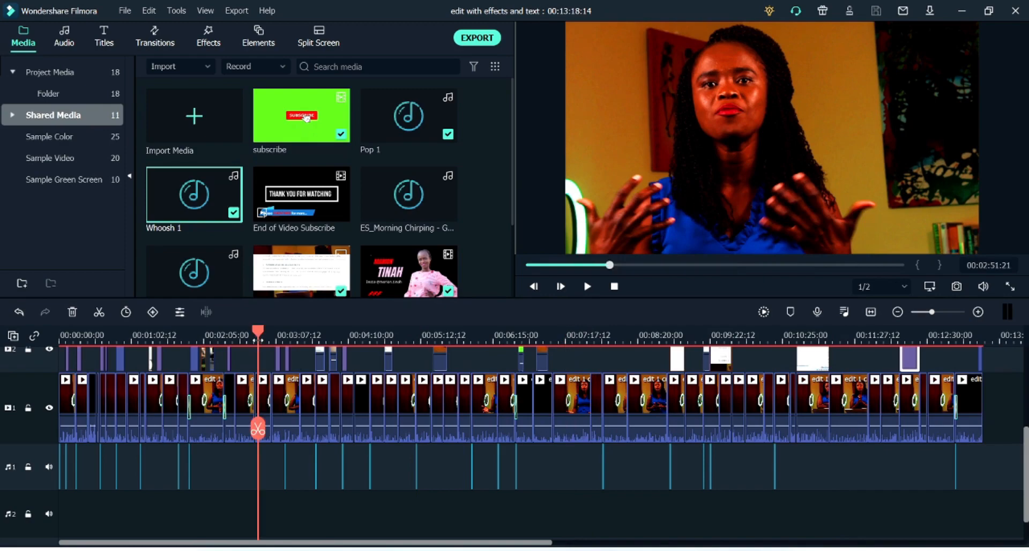
click(400, 336)
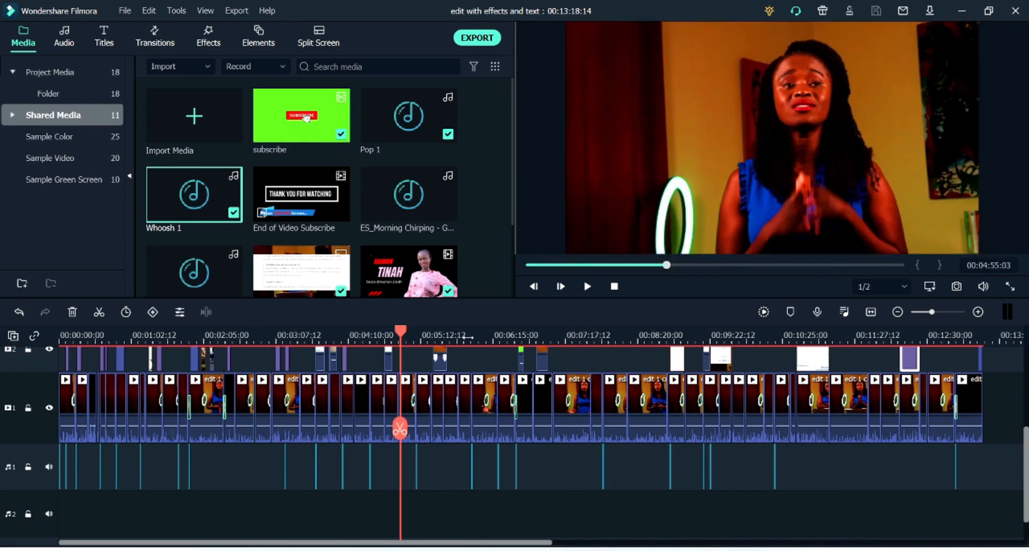
click(468, 336)
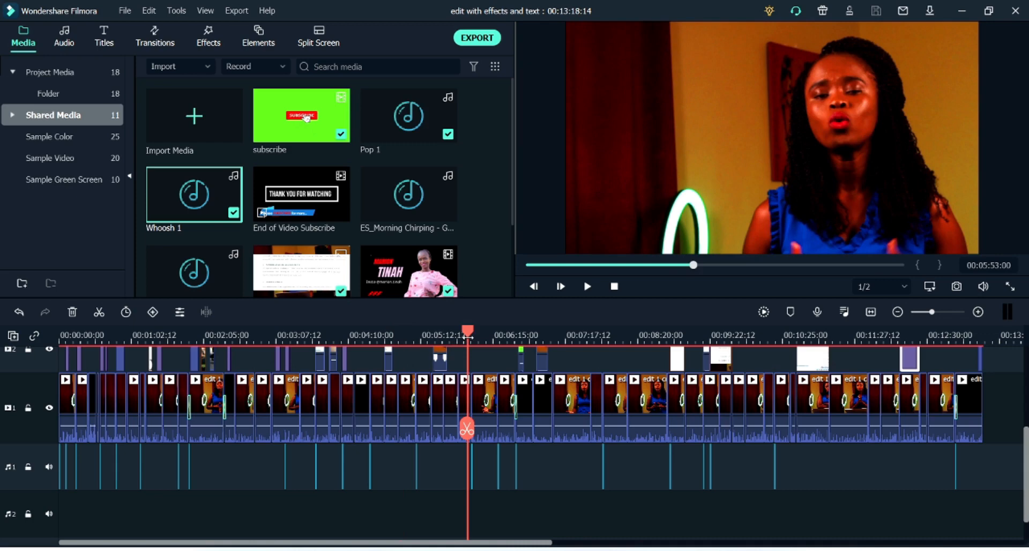
click(594, 337)
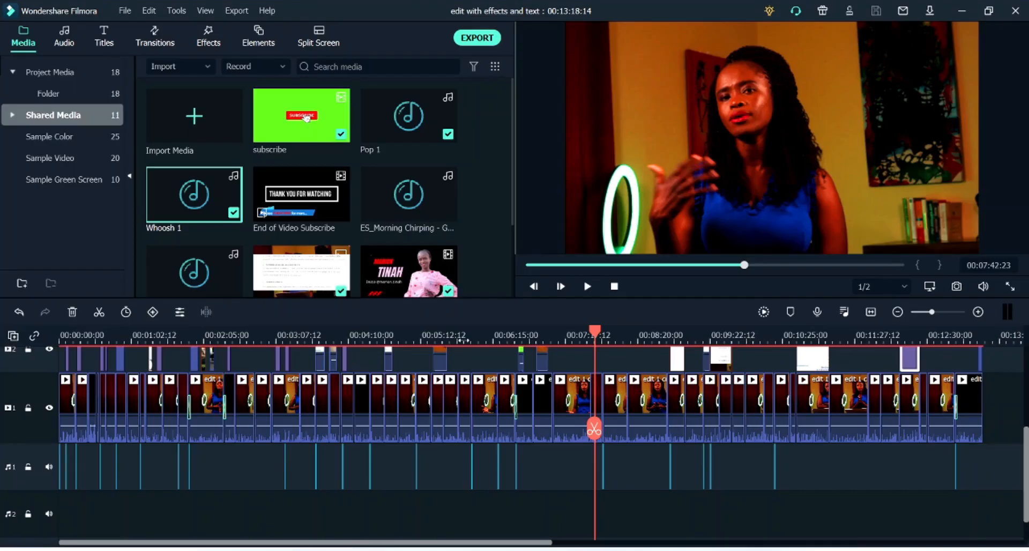
click(463, 342)
click(587, 342)
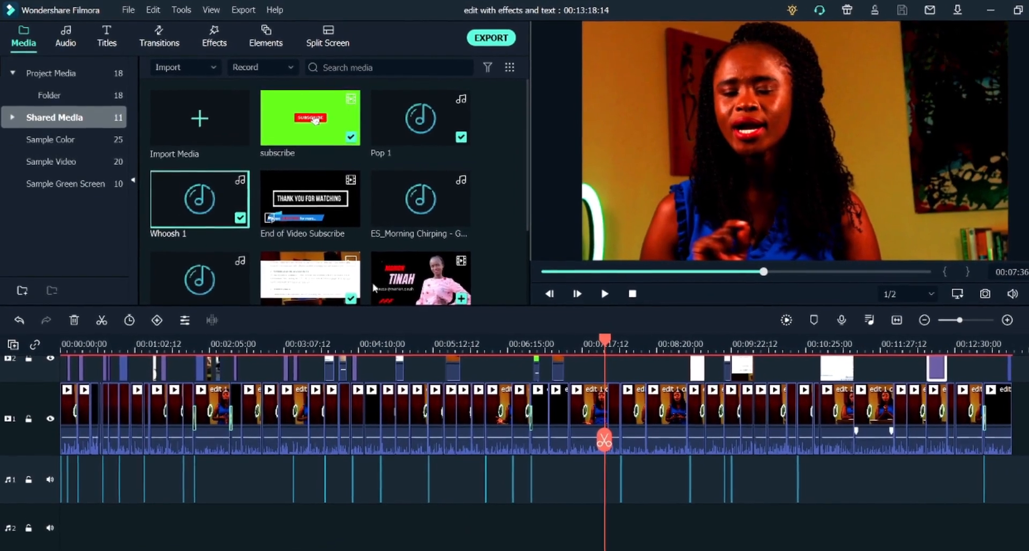
Look through the downloaded music tracks in the audio library for suitable background music.
click(79, 44)
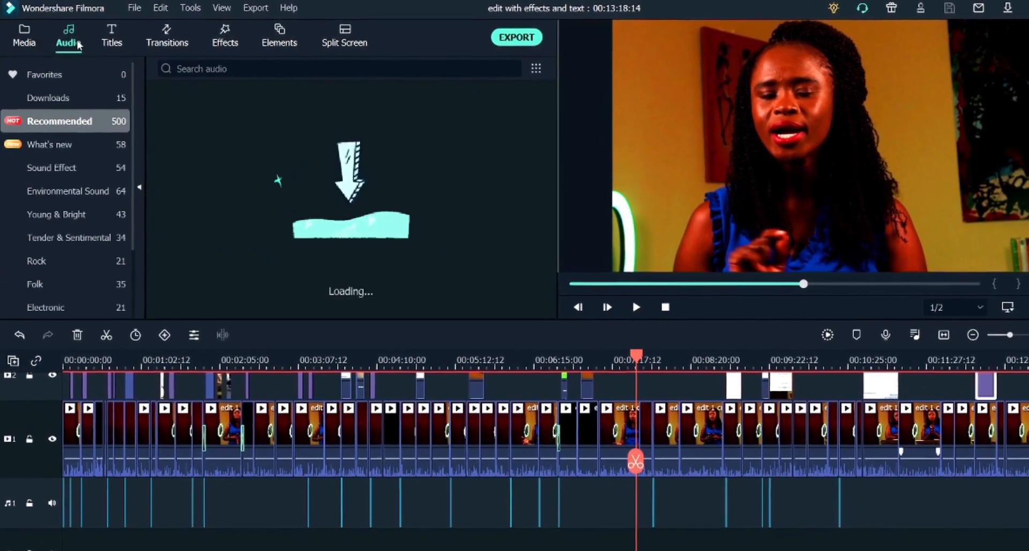
click(60, 102)
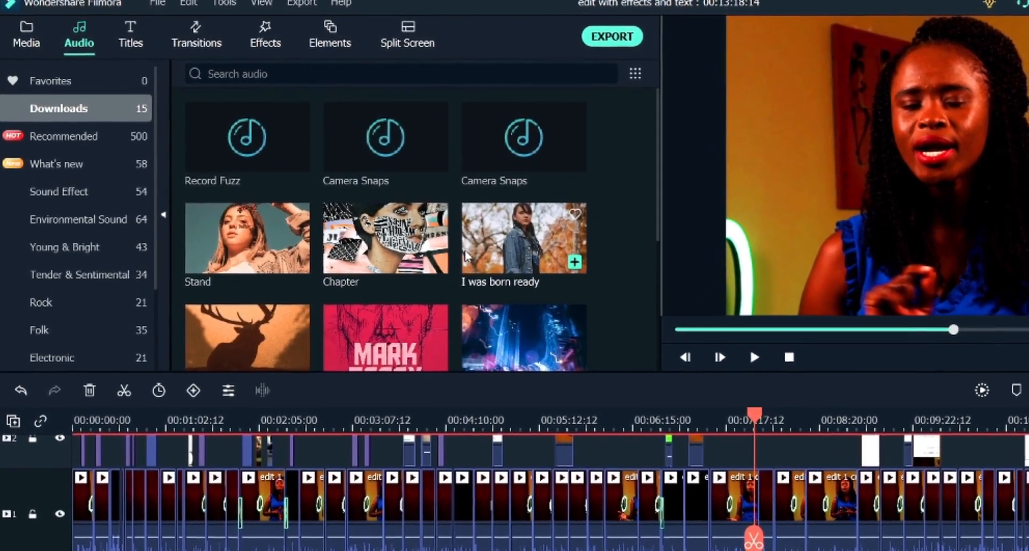
scroll(449, 284, down, 4)
scroll(463, 288, up, 4)
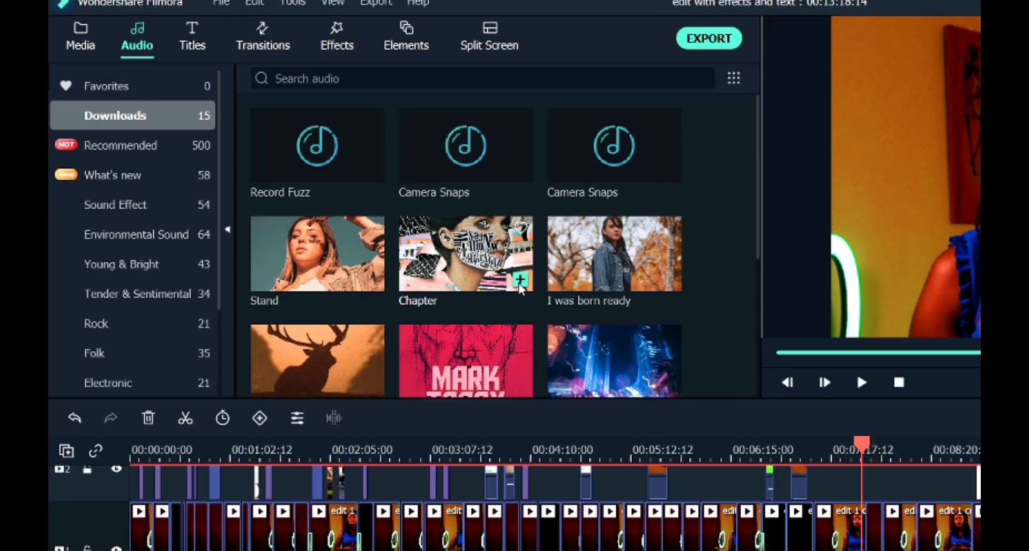
scroll(464, 184, down, 4)
scroll(444, 220, up, 4)
scroll(438, 220, down, 4)
scroll(438, 220, up, 4)
scroll(438, 219, down, 5)
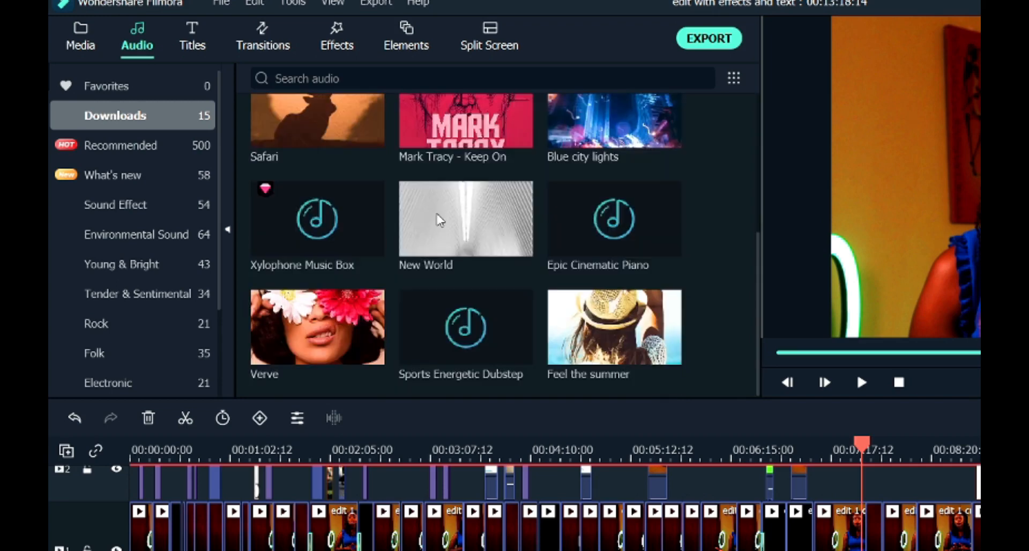
mouse_move(438, 215)
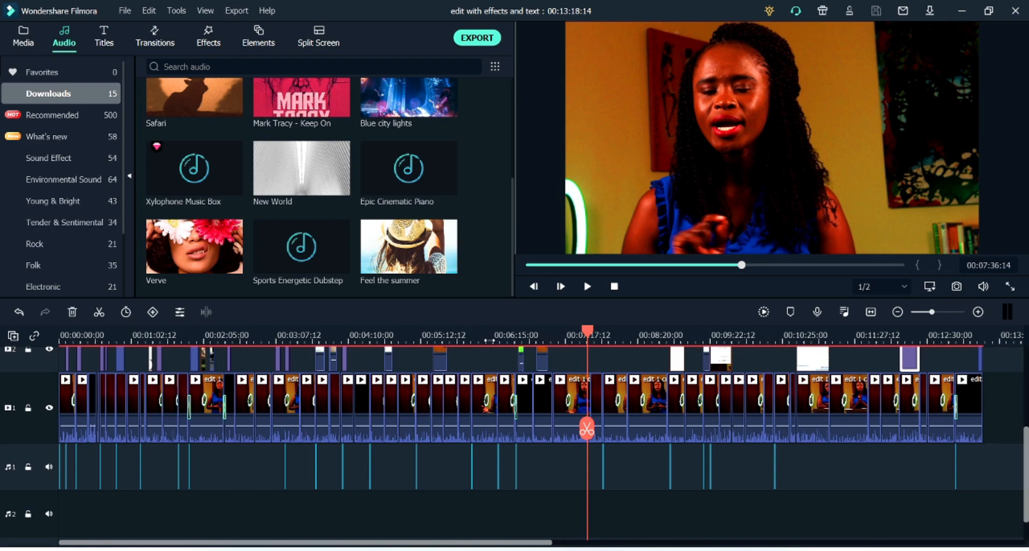
click(489, 335)
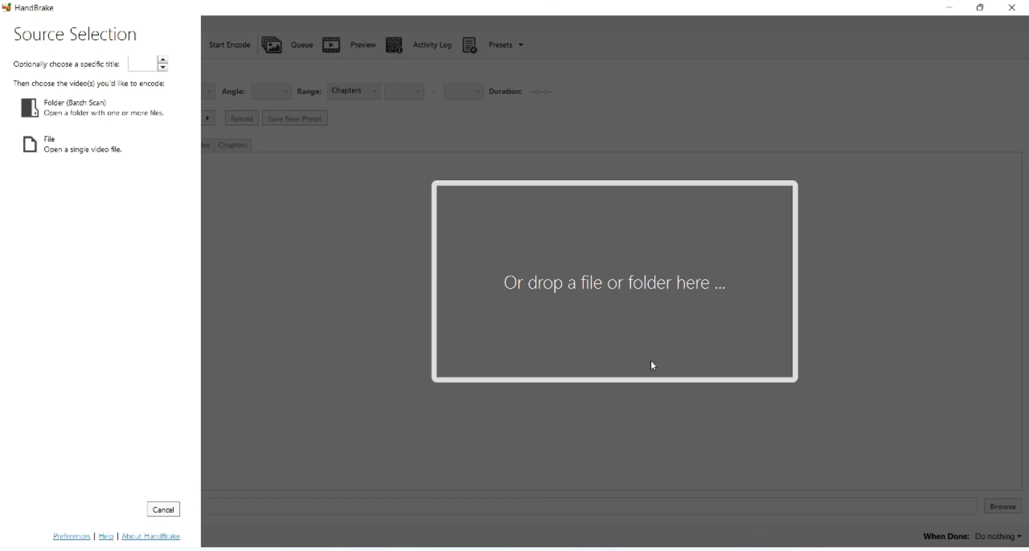
Load the "production ID_5149328" video from the Downloads folder into HandBrake as the source.
key(alt+Tab)
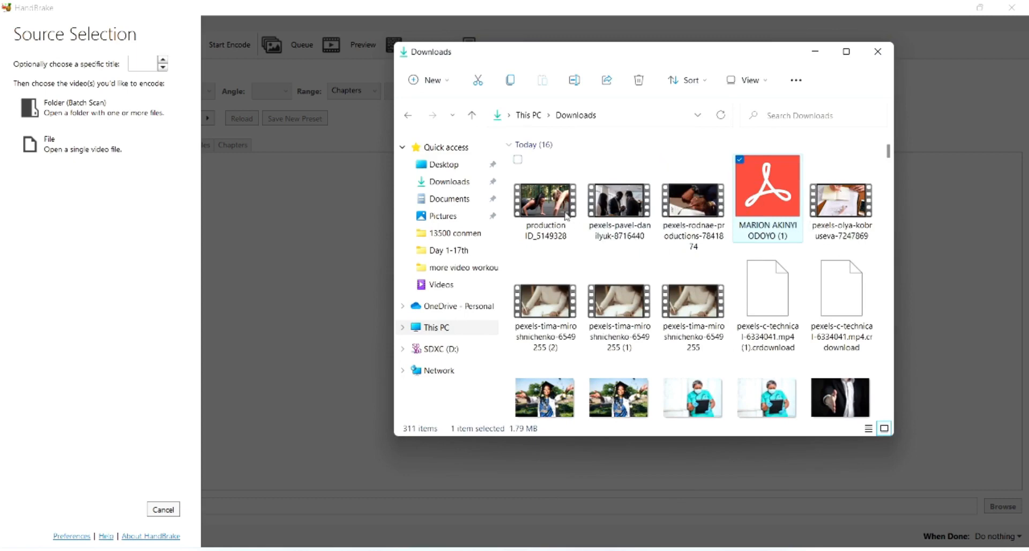
drag(545, 212, 321, 296)
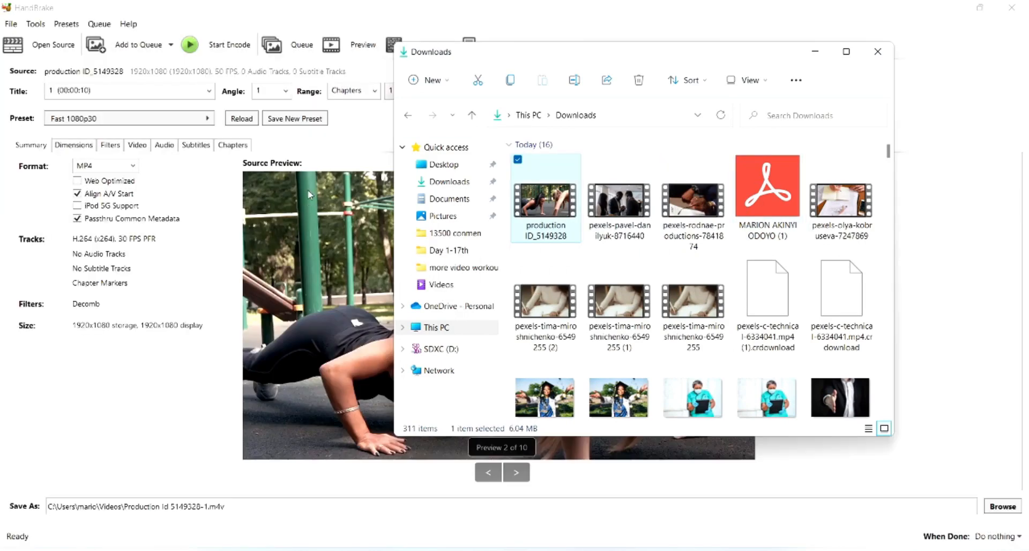
click(309, 194)
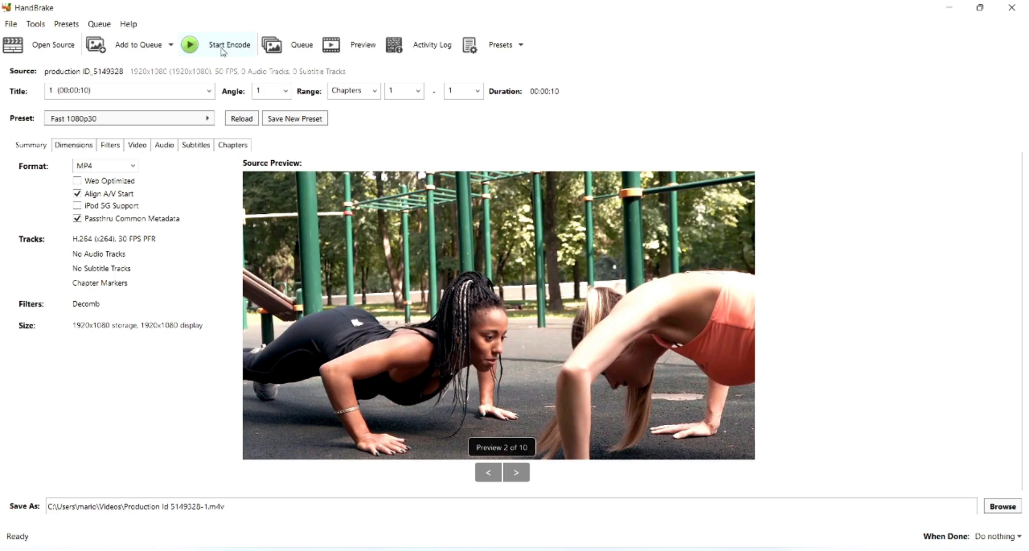
click(1003, 507)
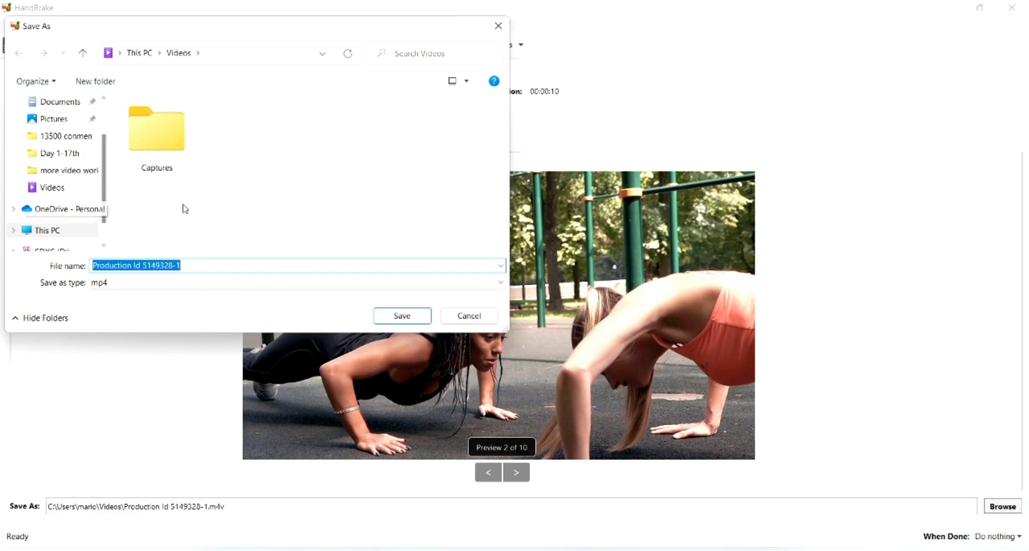
click(498, 27)
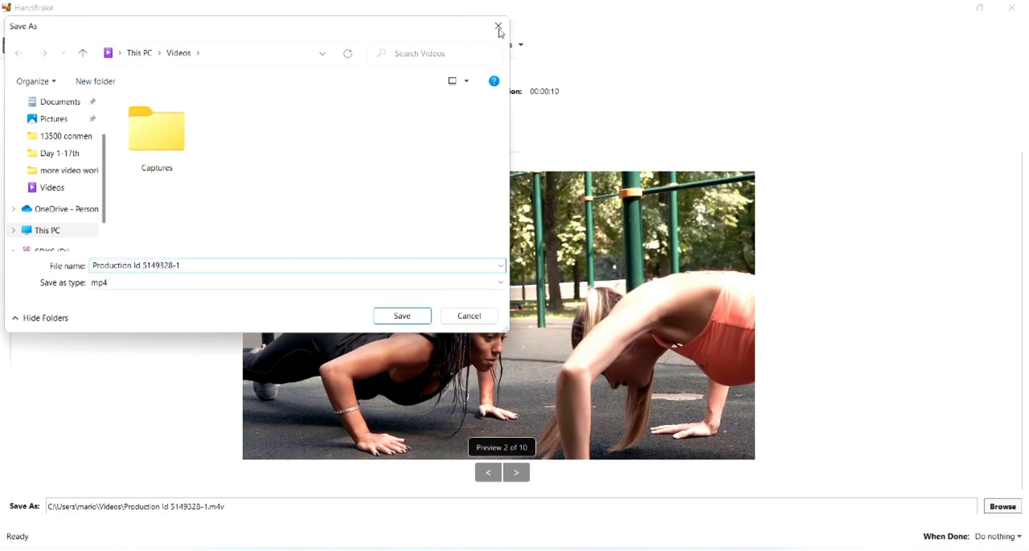
click(1001, 511)
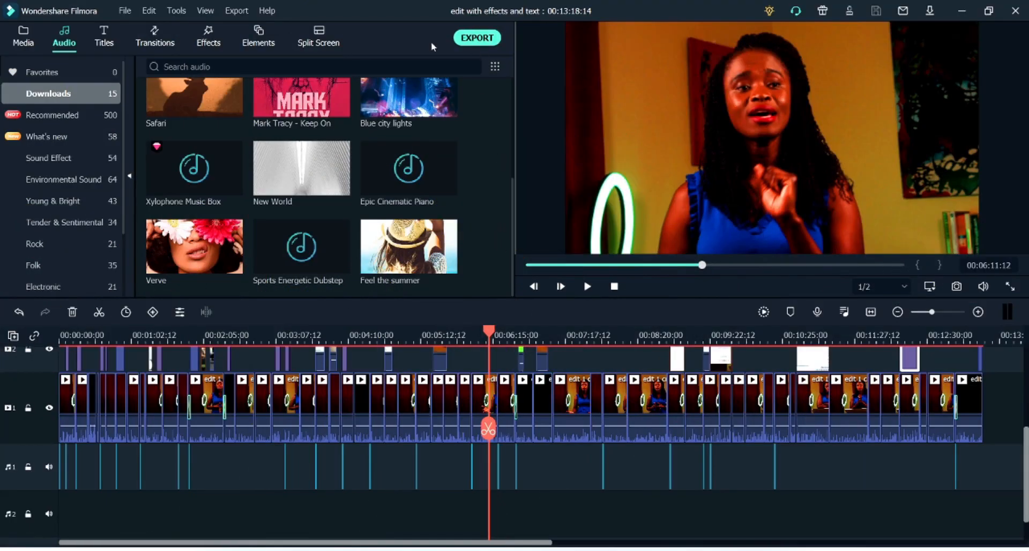
Switch to Filmora, open the export settings for the edited video and name the MP4 file "edit with effects and text 1".
click(476, 39)
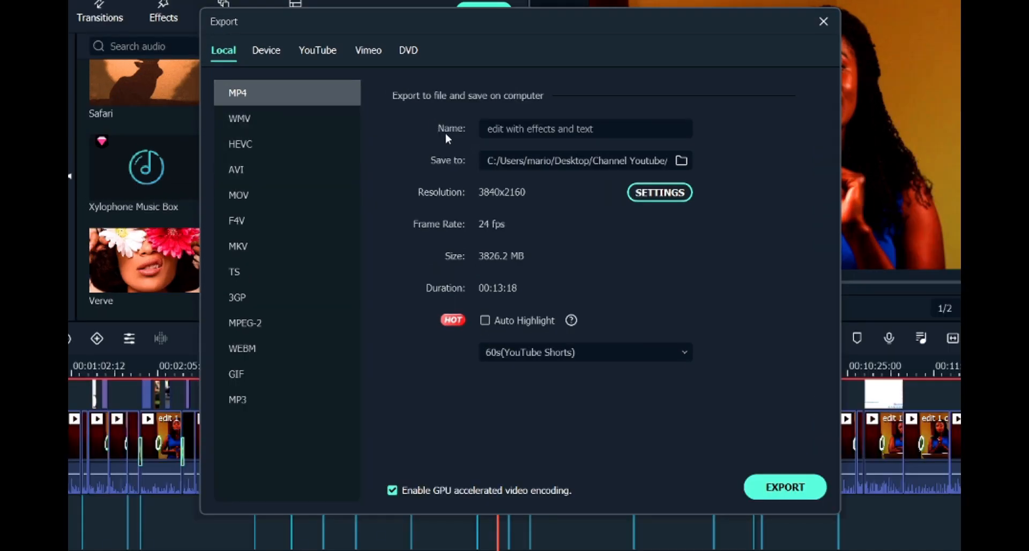
click(490, 130)
drag(592, 129, 487, 130)
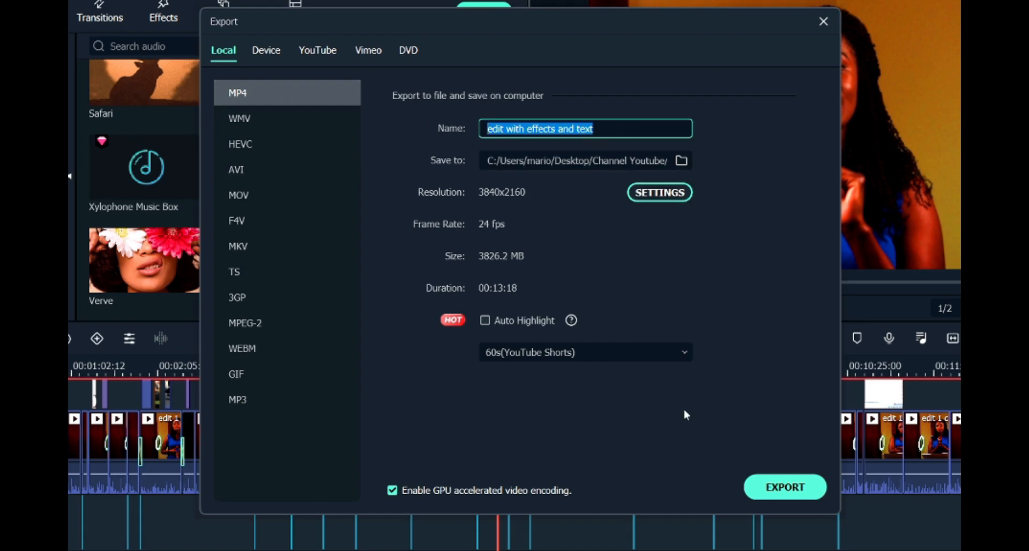
click(615, 130)
text(1)
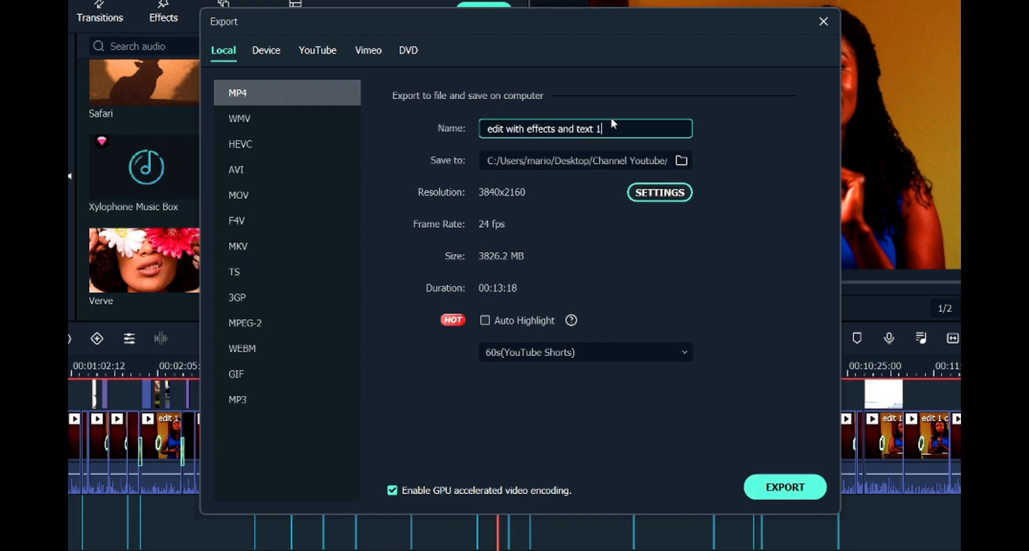
Choose the "13500 conmen" folder as the save location and start the export.
click(682, 161)
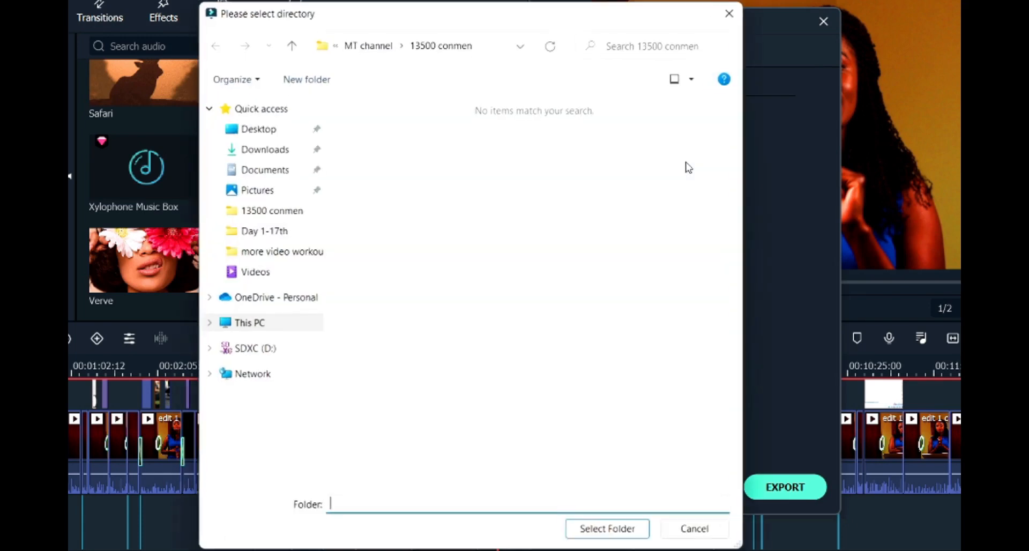
click(636, 535)
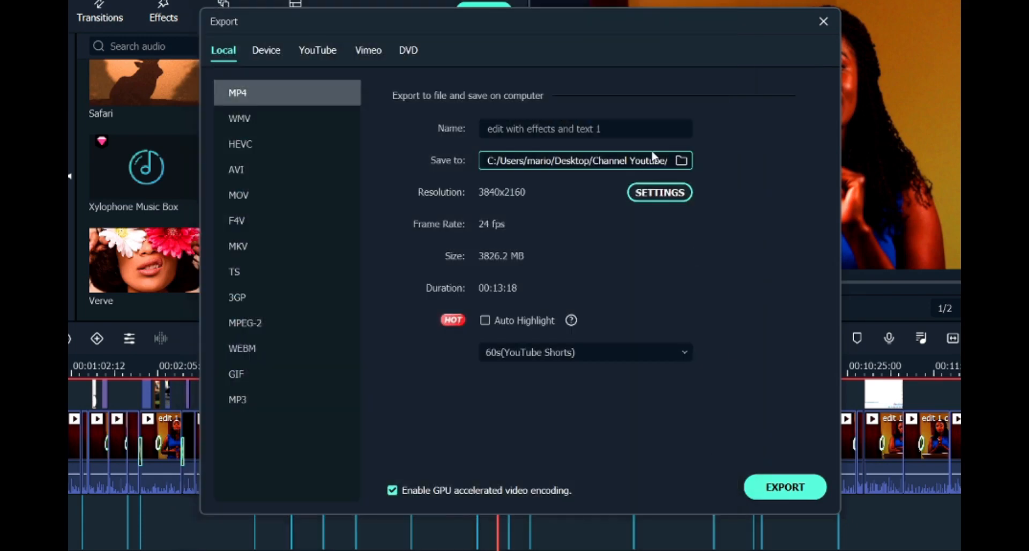
click(783, 487)
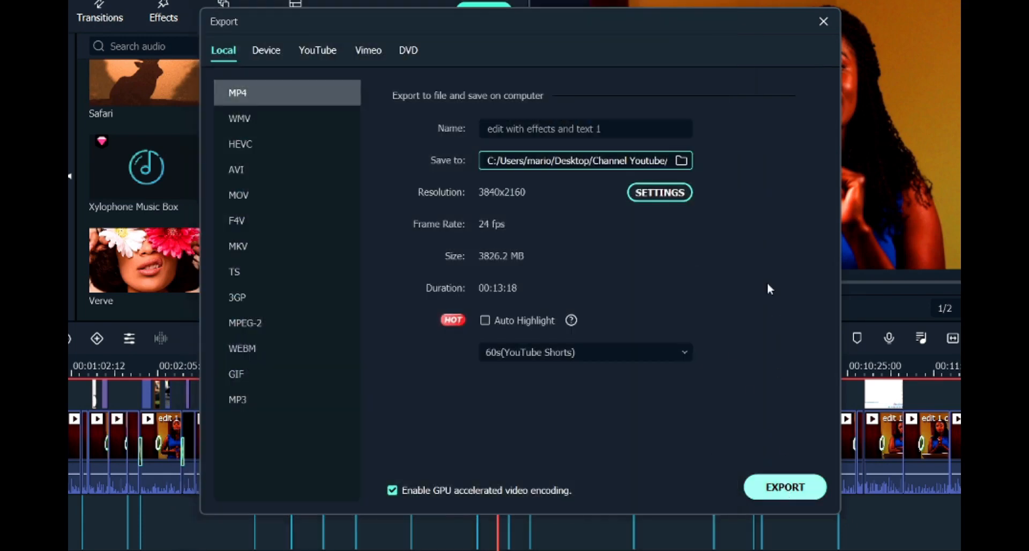